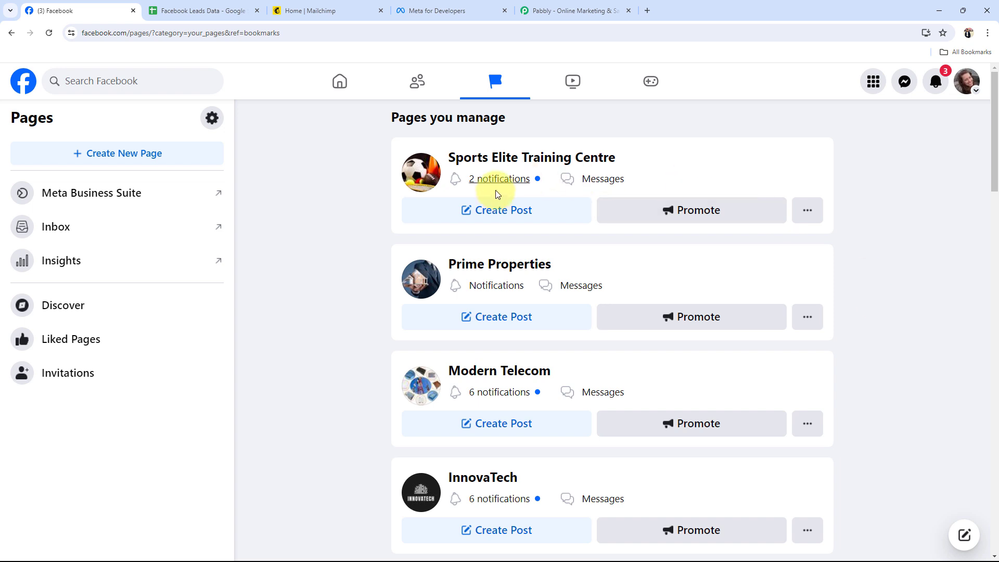
# Switch to the Pabbly website, go through the free sign-up to the account's apps, and open Pabbly Connect
pyautogui.click(599, 7)
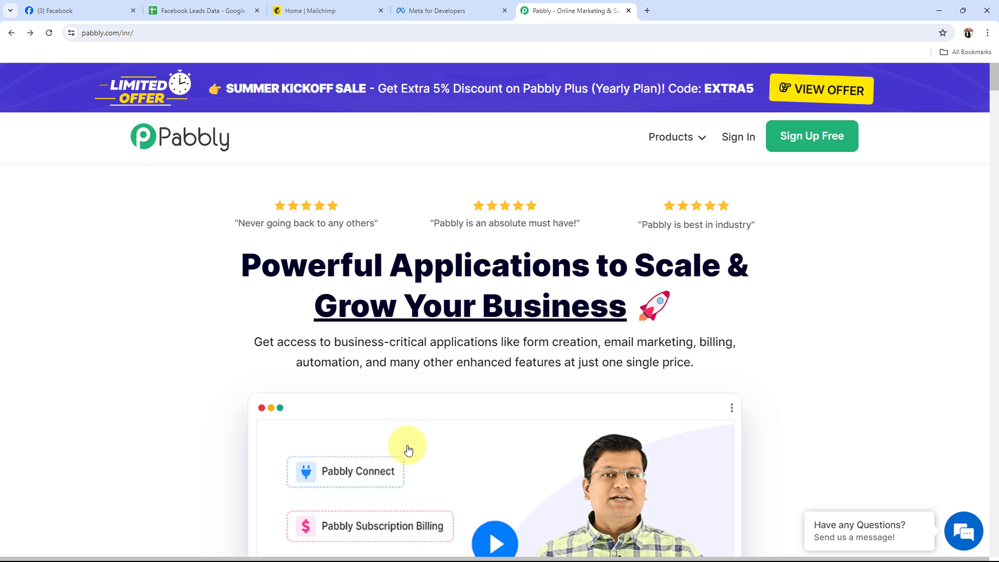
pyautogui.click(808, 141)
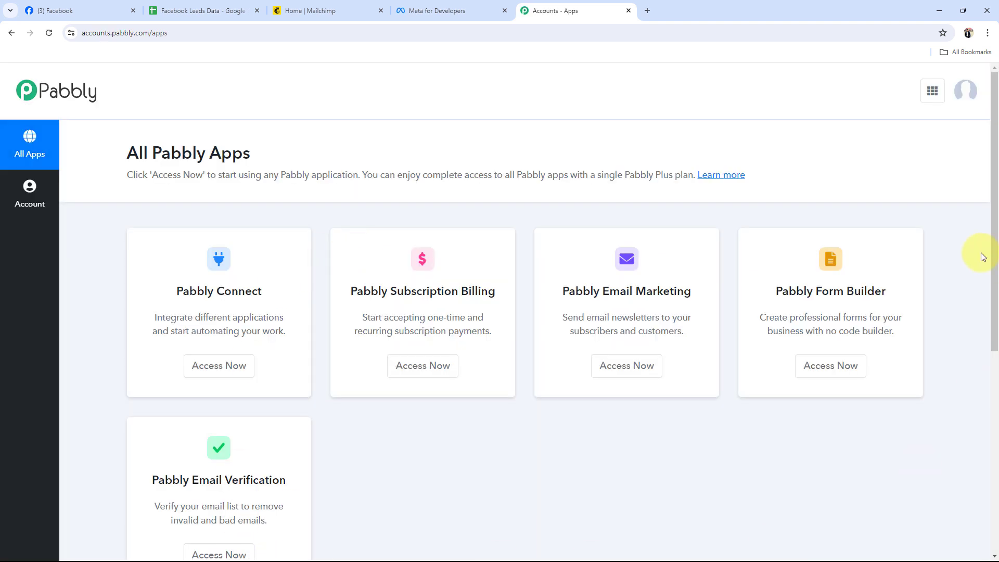
pyautogui.tripleClick(191, 286)
pyautogui.click(213, 376)
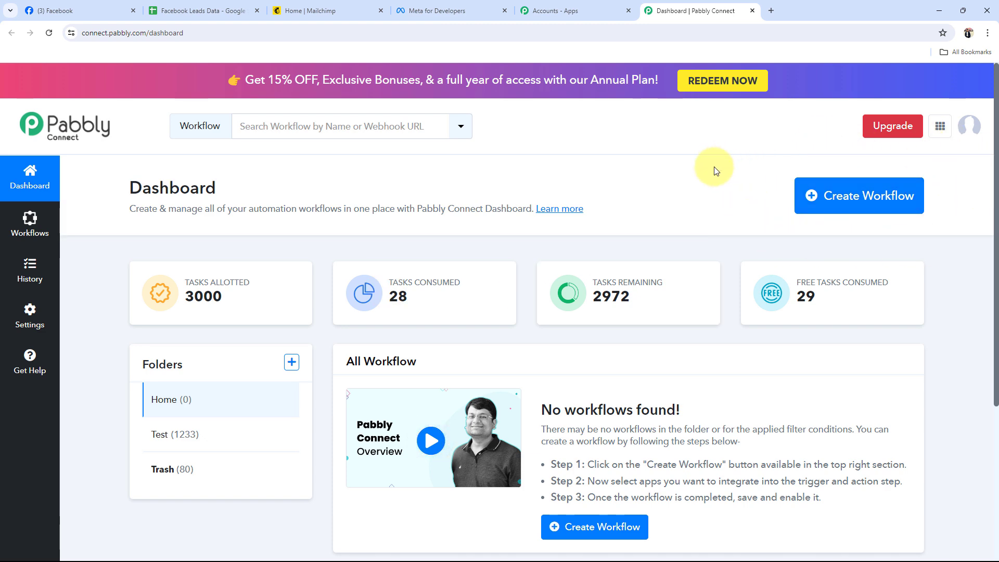
# Create a workflow named "Add Facebook Leads in Google Sheets & Mailchimp" in the Home folder and collapse its trigger step
pyautogui.click(872, 195)
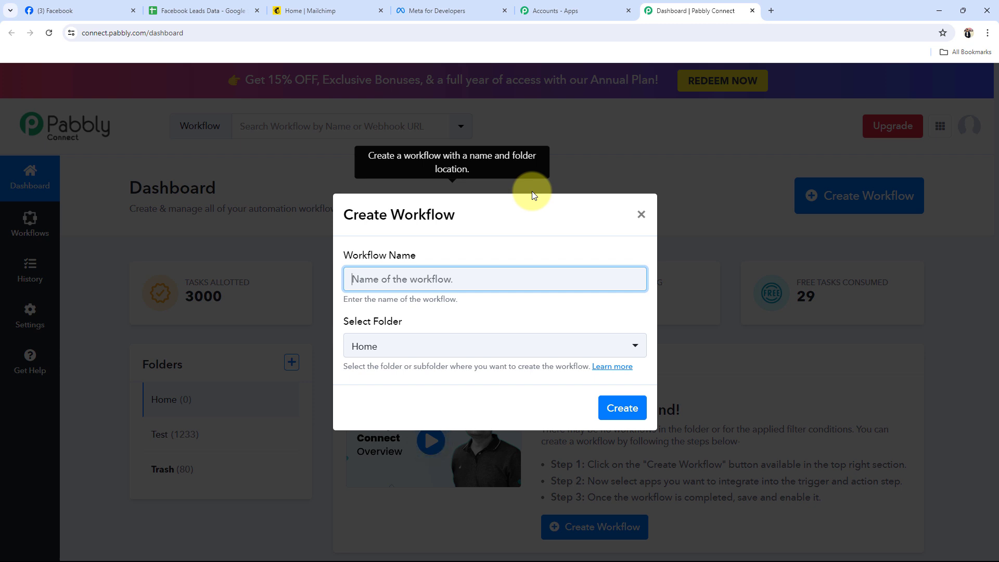
pyautogui.write('Add Facebook Leads in Google Sheets & Mailchimp')
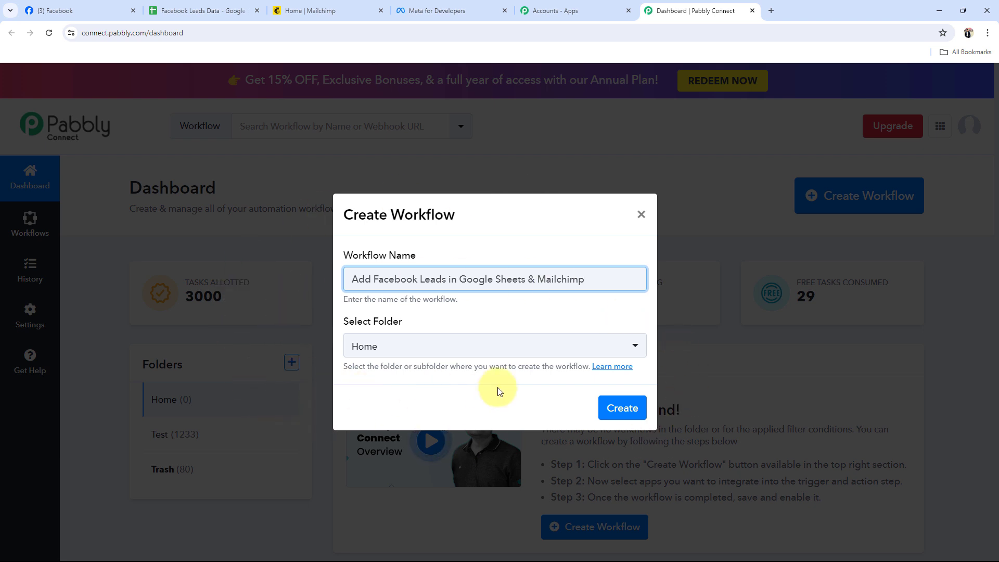
pyautogui.click(383, 346)
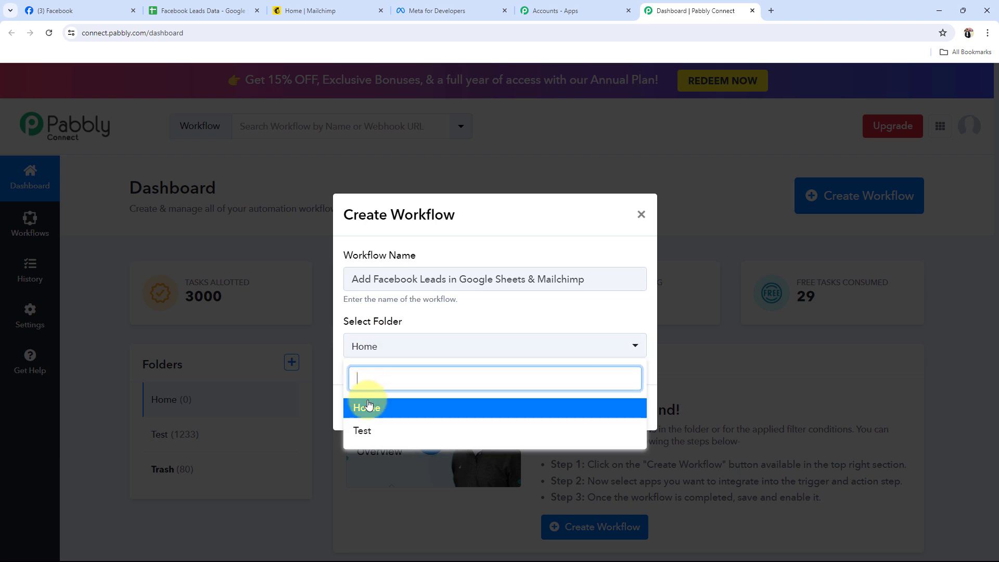
pyautogui.click(368, 406)
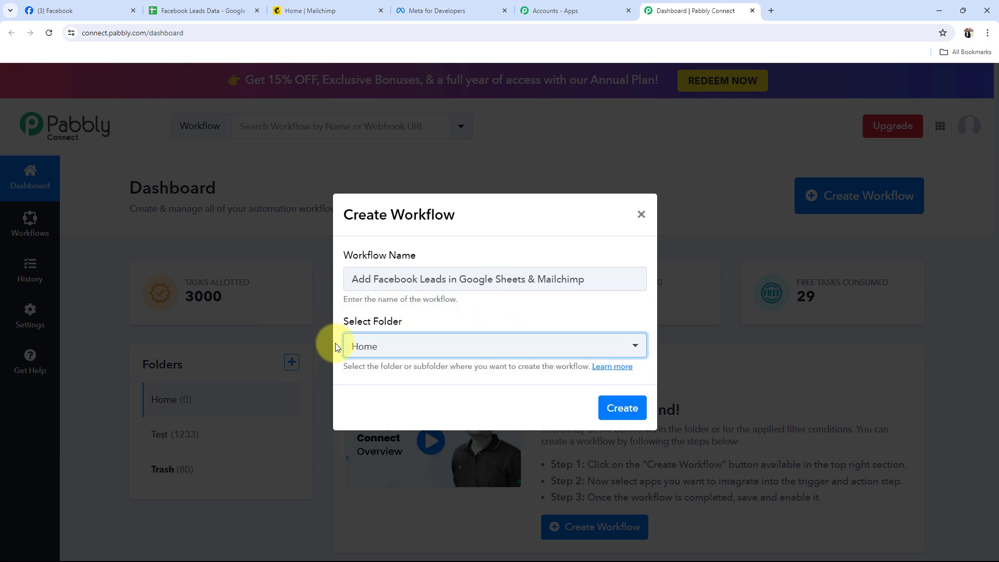
pyautogui.click(607, 409)
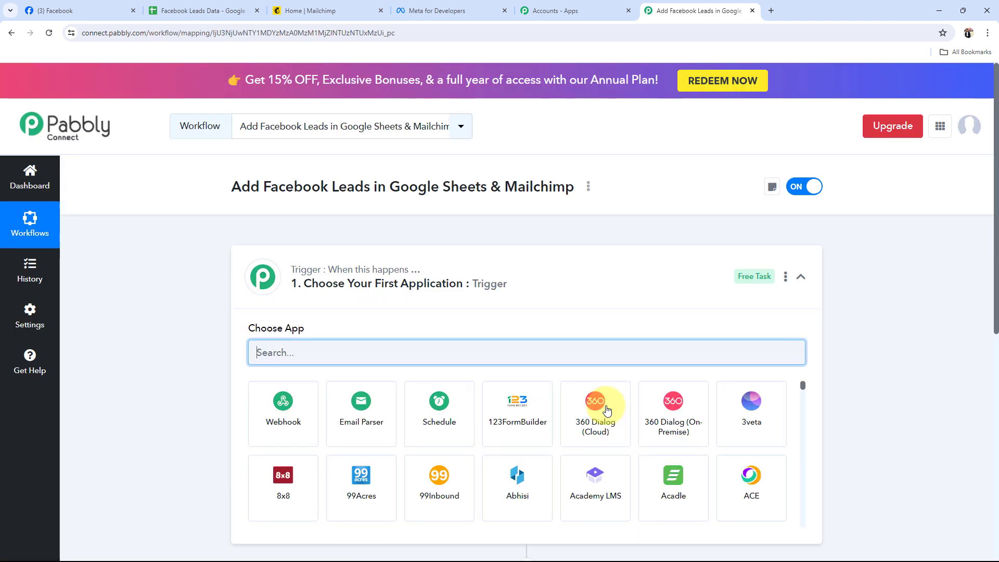
pyautogui.click(539, 285)
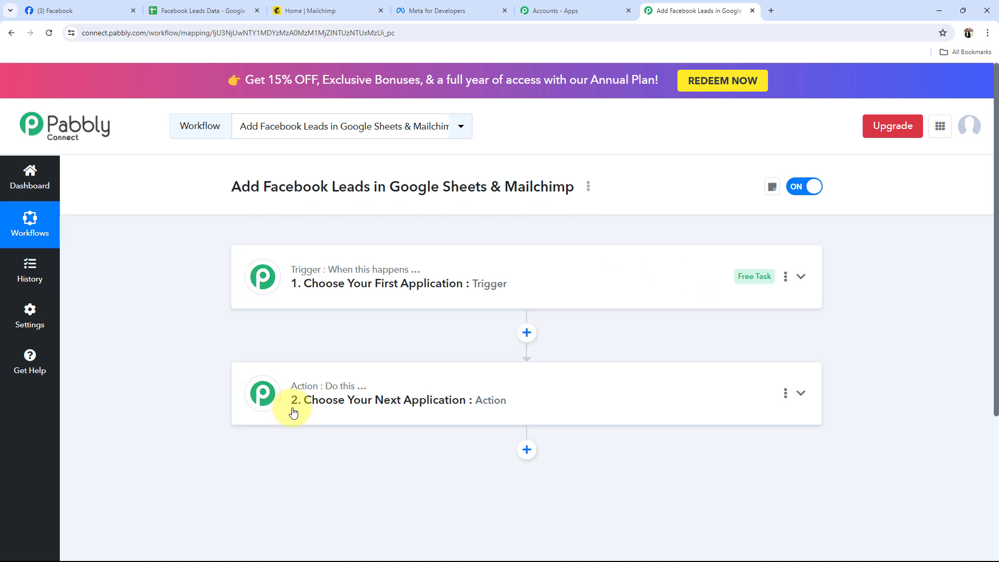
pyautogui.moveTo(349, 393)
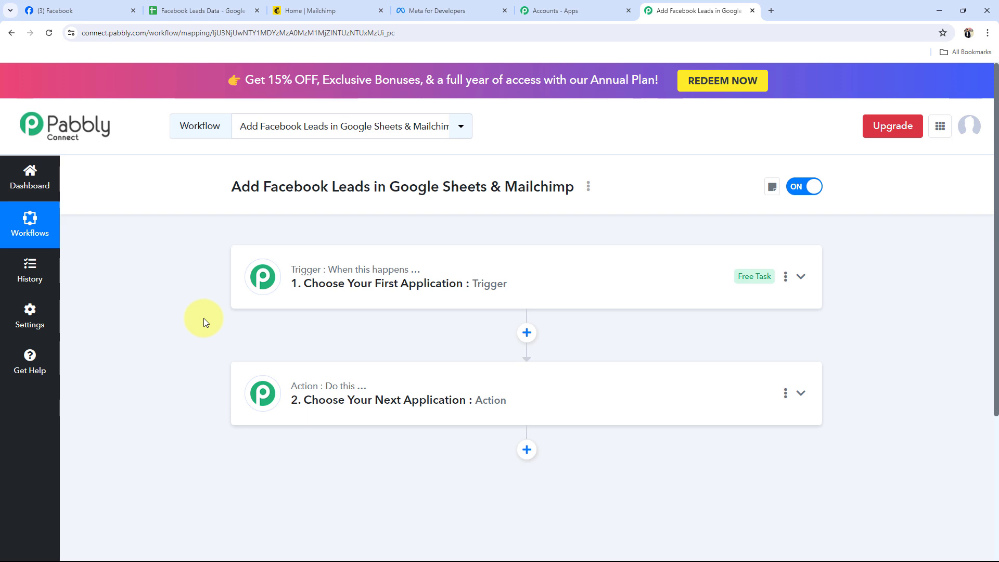
# Switch to Facebook and view the managed page Sports Elite Training Centre
pyautogui.click(86, 9)
pyautogui.click(511, 158)
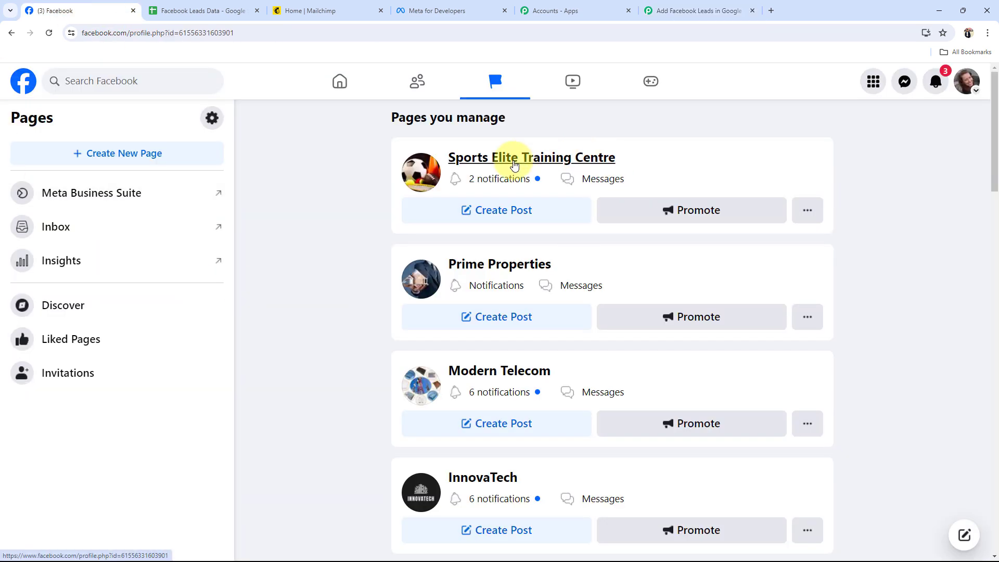
pyautogui.scroll(4, 417, 334)
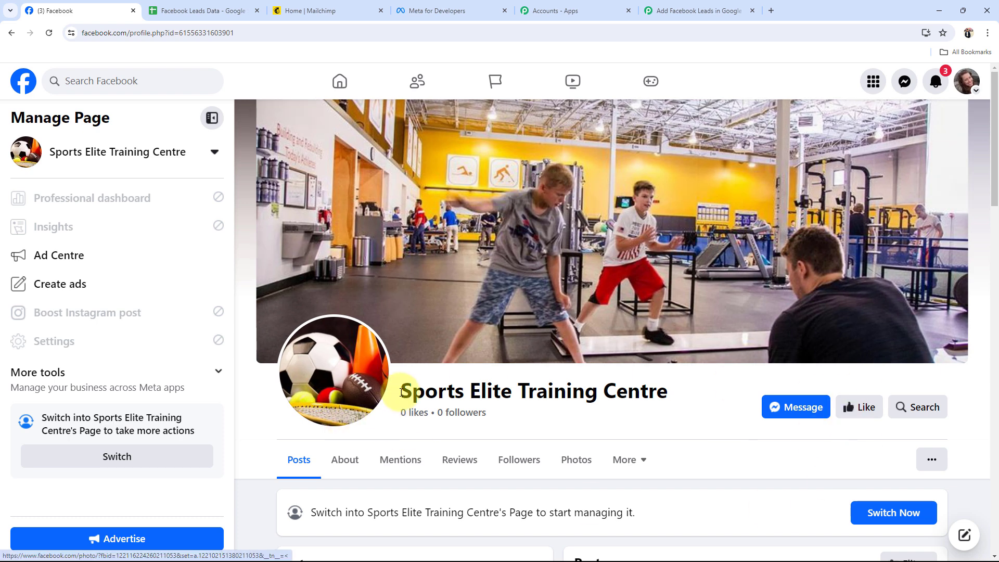
pyautogui.moveTo(400, 390); pyautogui.dragTo(675, 395)
pyautogui.click(679, 432)
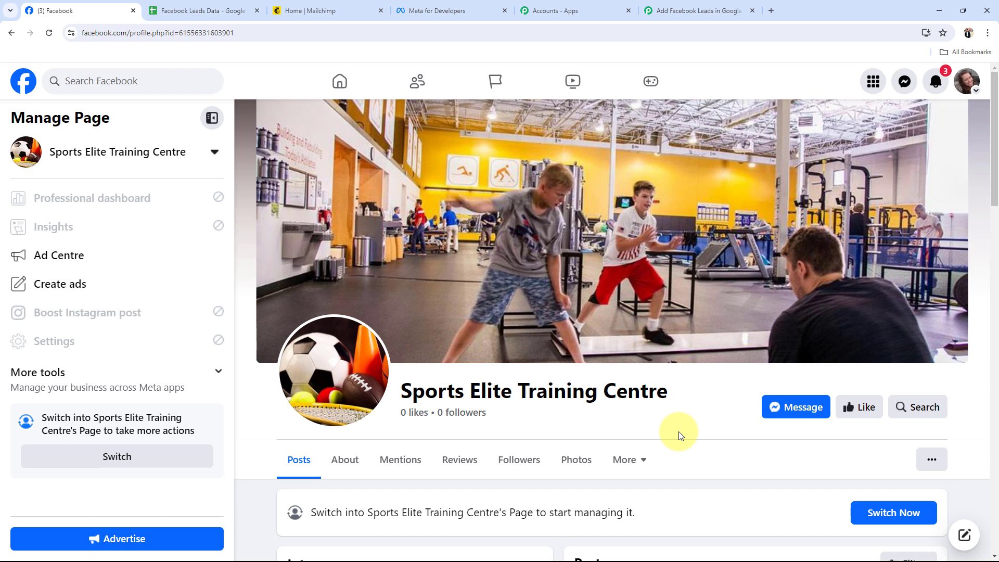
# Review the column headers of the Facebook Leads Data spreadsheet in Google Sheets and view the Mailchimp home page
pyautogui.click(219, 10)
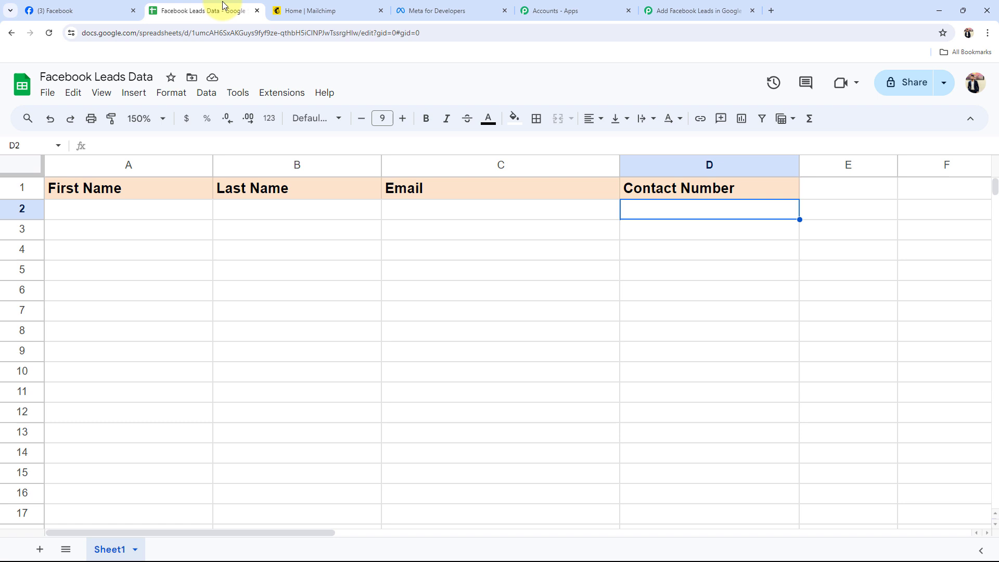
pyautogui.click(131, 208)
pyautogui.click(260, 209)
pyautogui.click(442, 215)
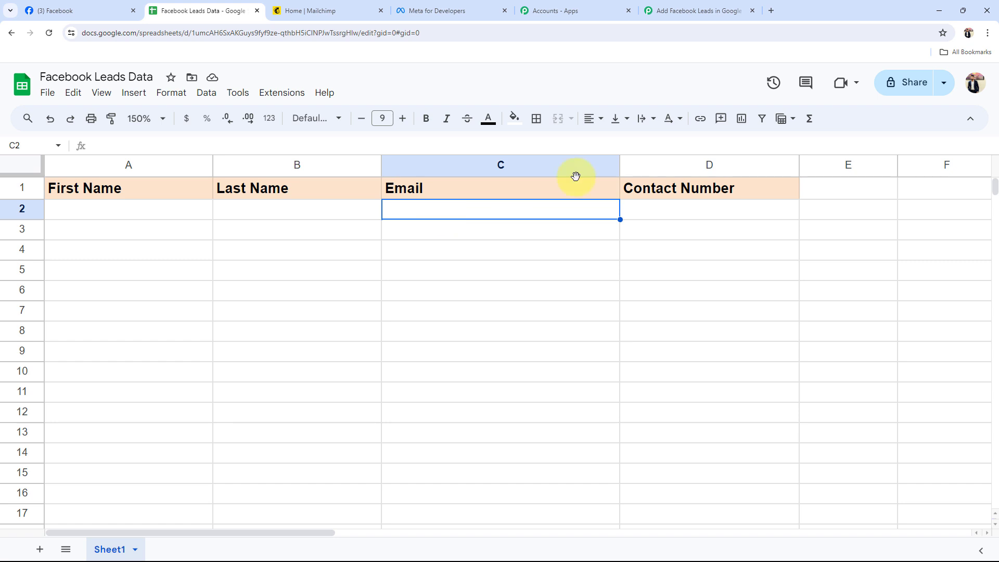
pyautogui.click(123, 10)
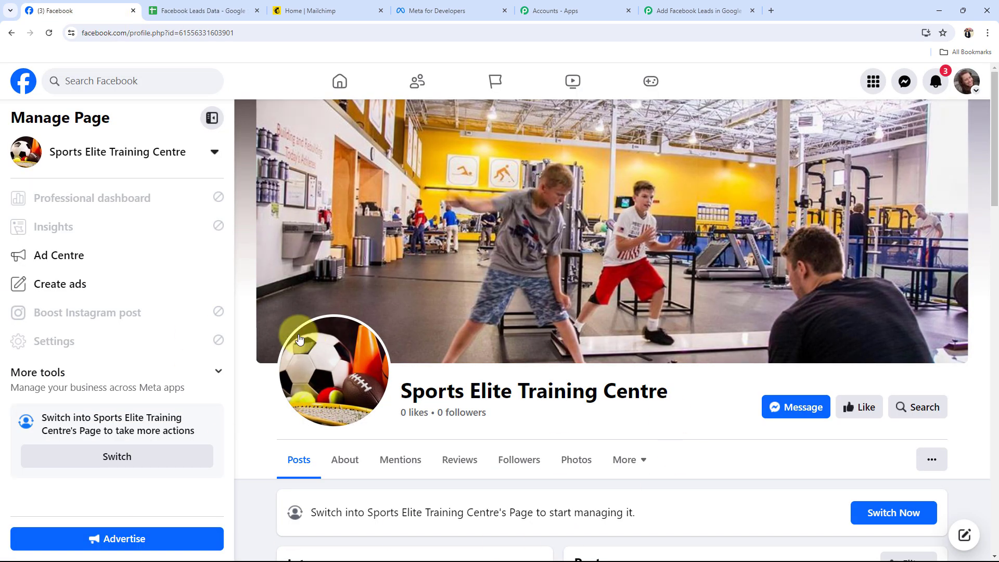
pyautogui.click(265, 10)
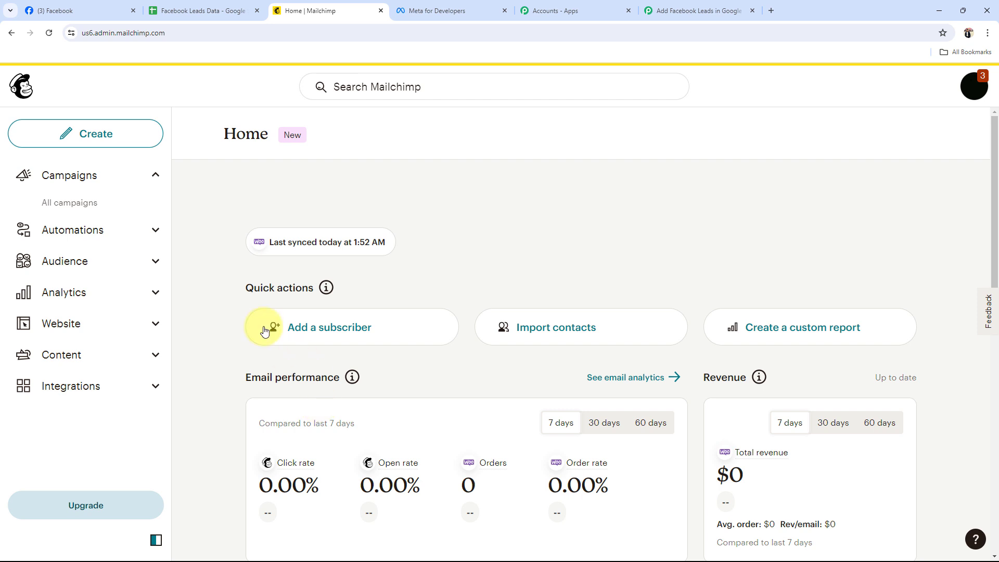
pyautogui.click(100, 9)
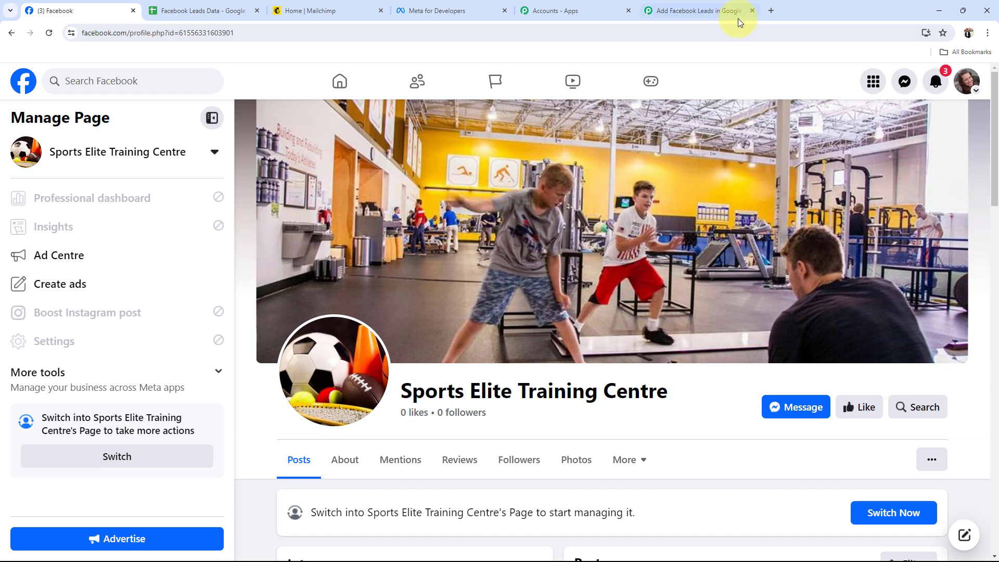
# Back in the Pabbly Connect workflow, set the trigger to Facebook Lead Ads with the New Lead (Instant) event
pyautogui.click(710, 10)
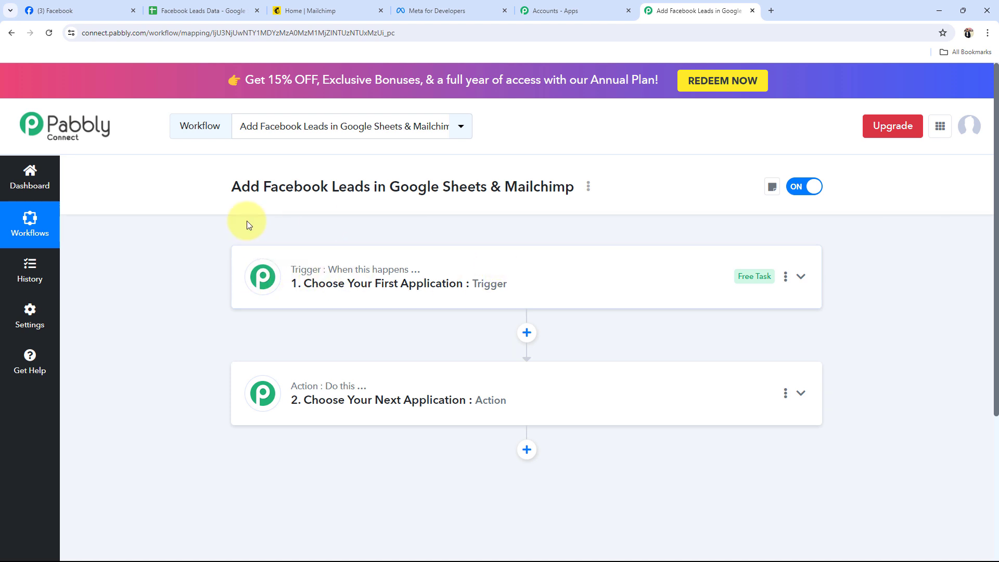
pyautogui.click(424, 292)
pyautogui.click(308, 359)
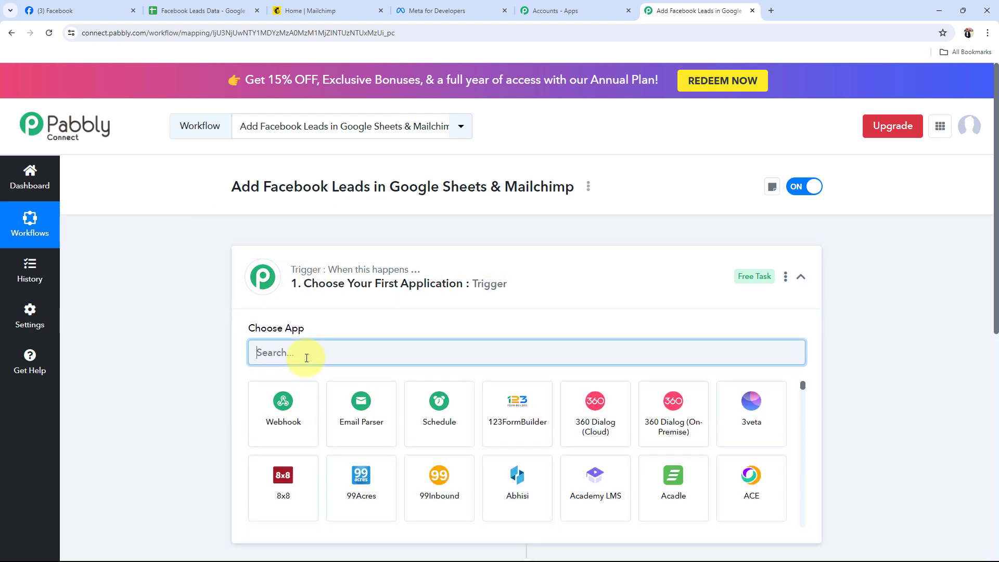
pyautogui.write('Fa')
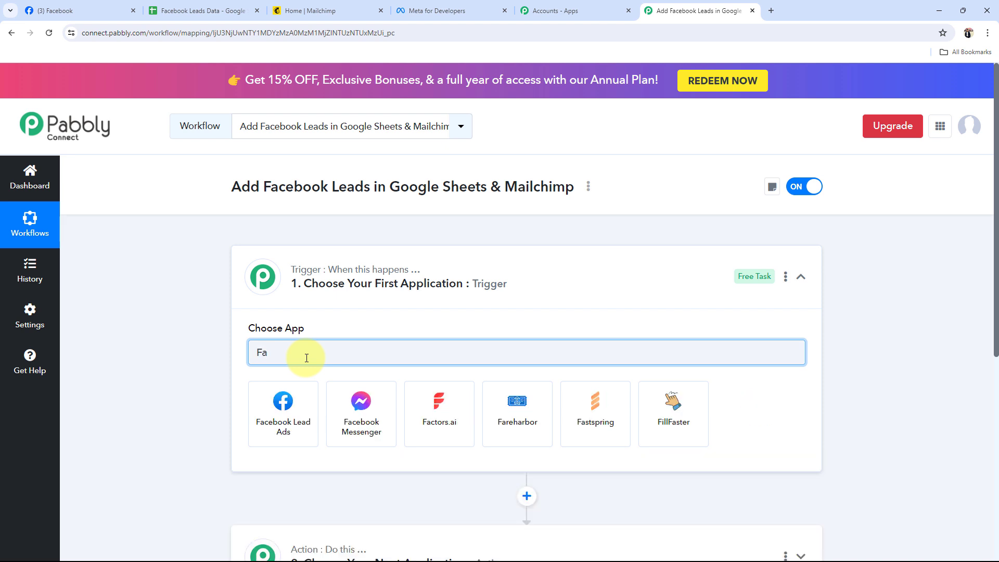
pyautogui.write('cebook')
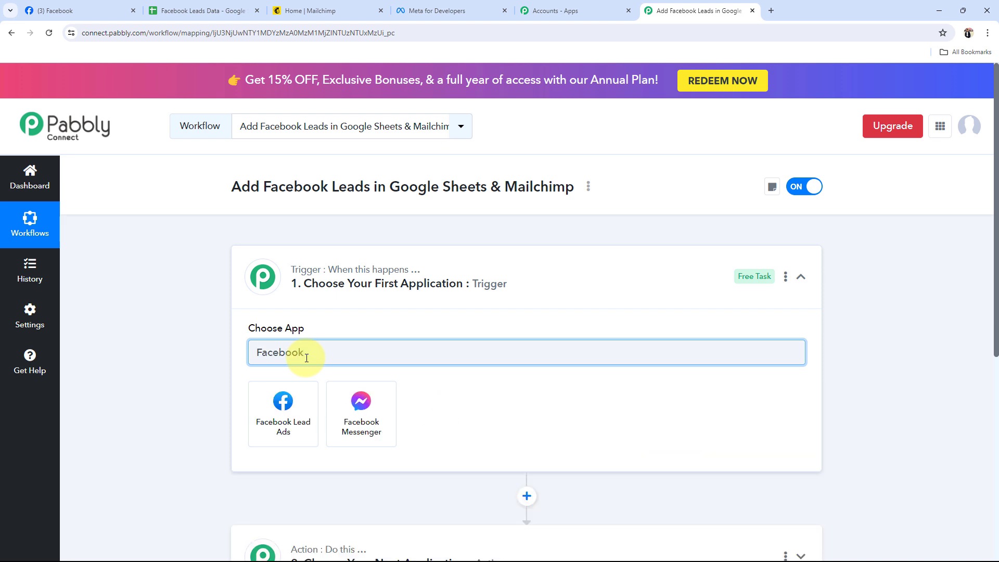
pyautogui.click(305, 401)
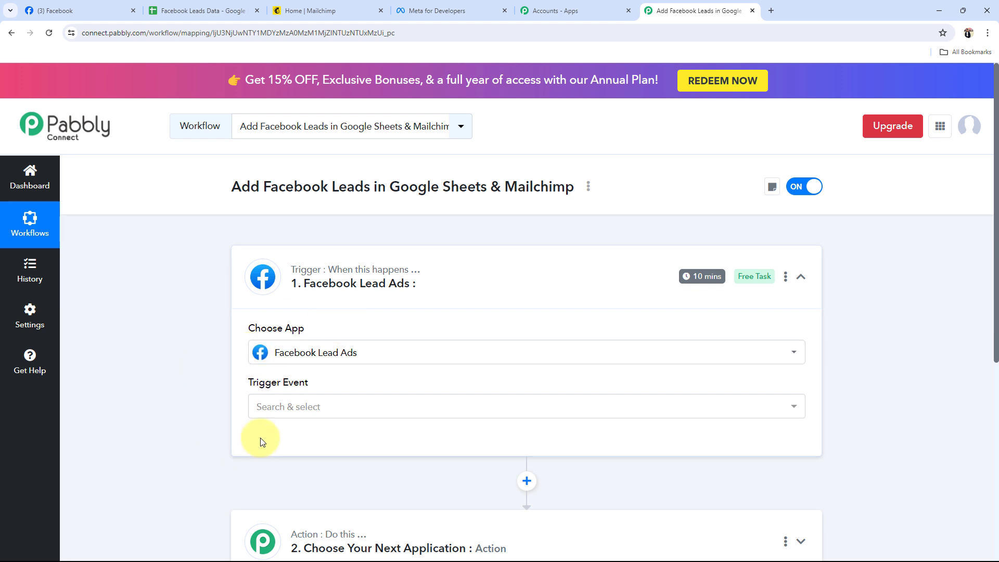
pyautogui.click(261, 409)
pyautogui.click(294, 484)
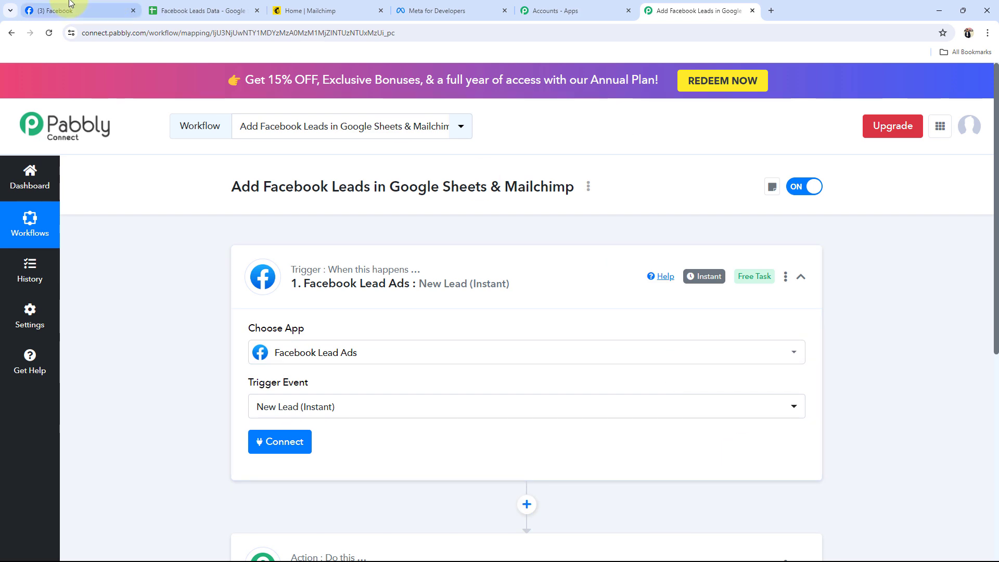
pyautogui.click(54, 11)
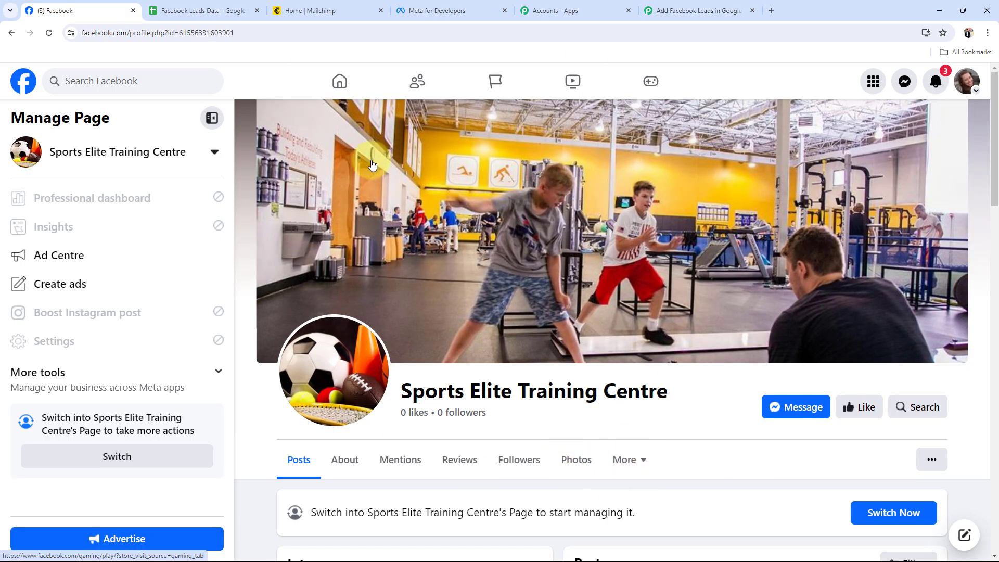
pyautogui.click(692, 10)
pyautogui.click(373, 301)
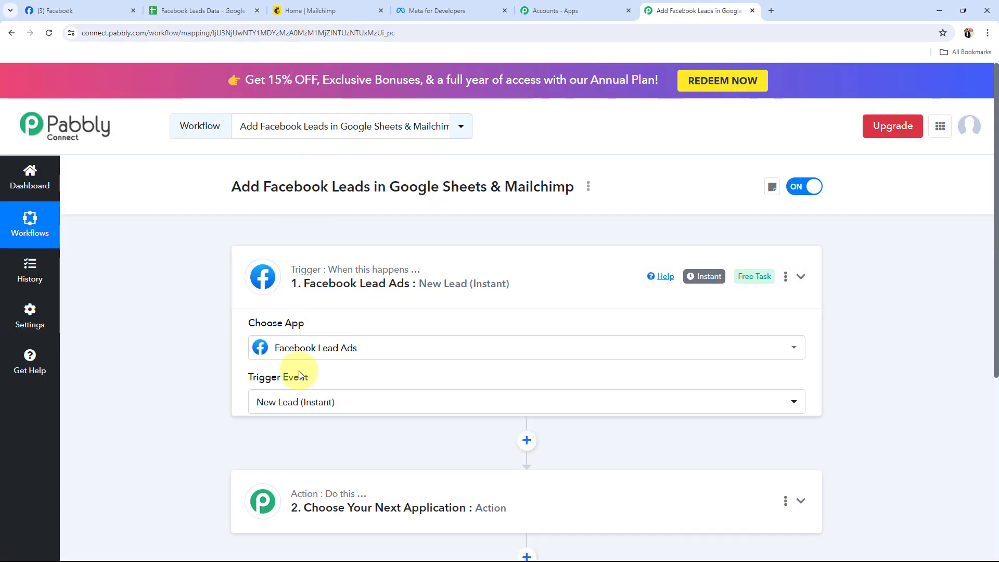
# Set the workflow's first action to Google Sheets with the Add New Row event and collapse that step
pyautogui.click(260, 397)
pyautogui.scroll(-3, 281, 387)
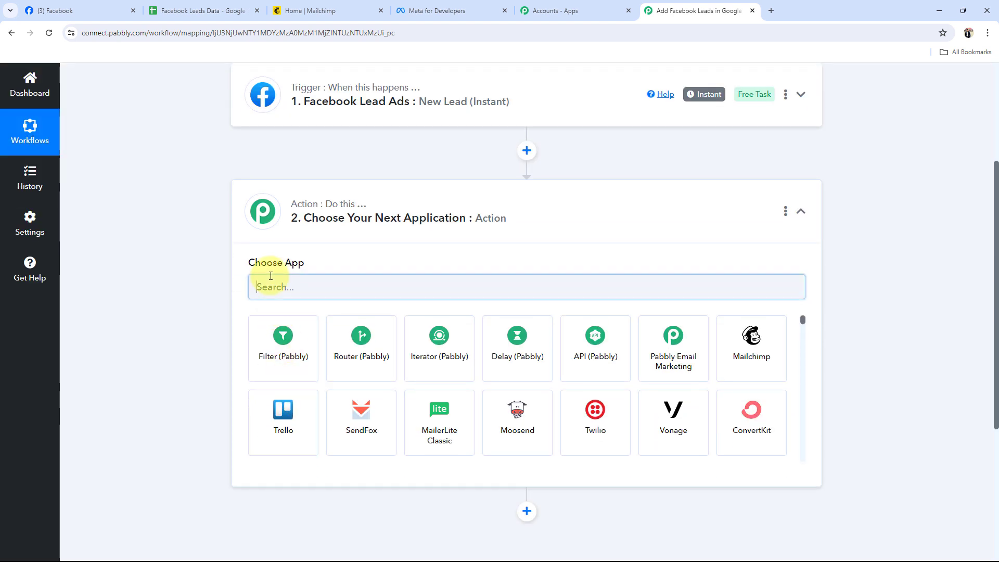
pyautogui.click(253, 281)
pyautogui.write('Go')
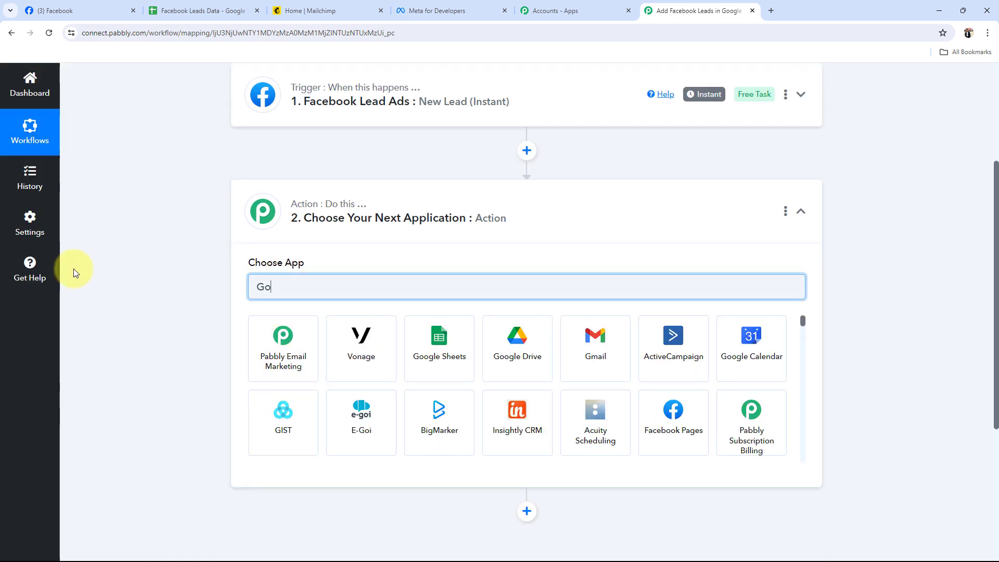
pyautogui.write('ogle SHe')
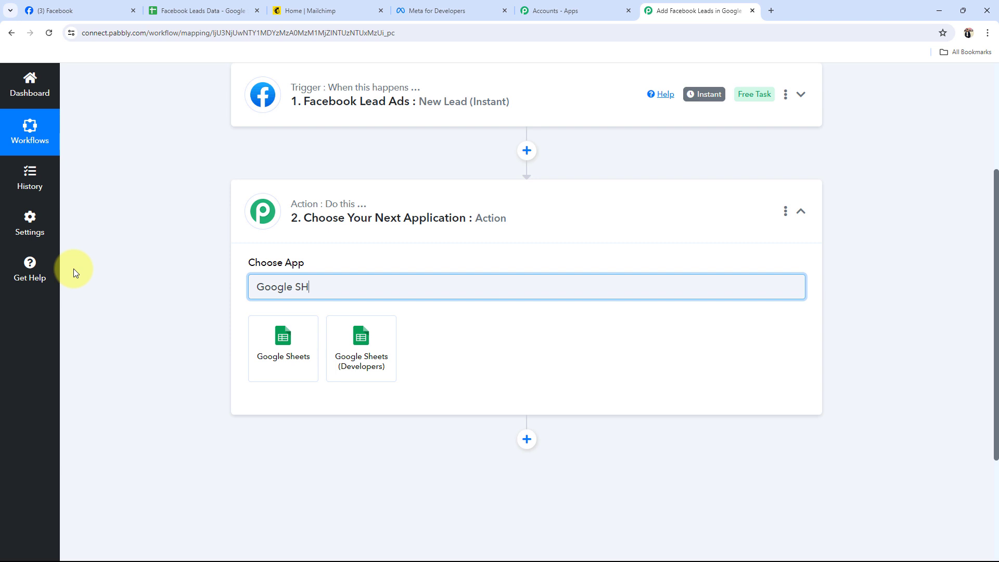
pyautogui.press('BackSpace')
pyautogui.write('heets')
pyautogui.click(265, 352)
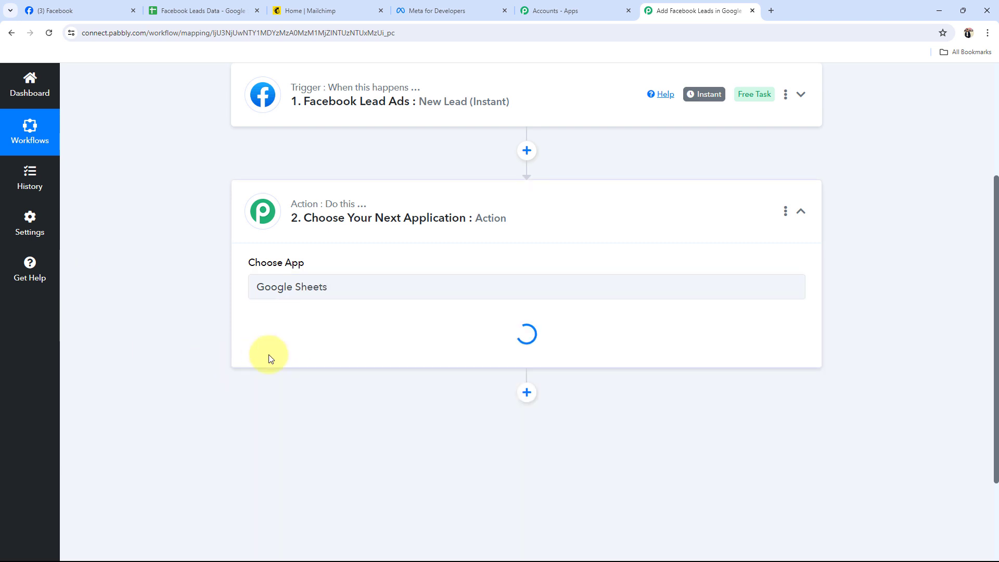
pyautogui.click(314, 341)
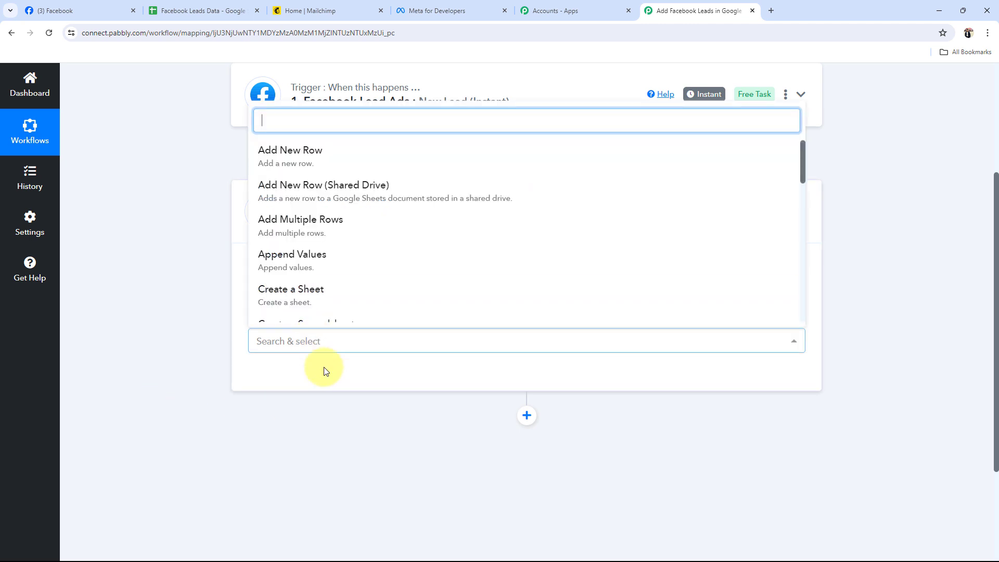
pyautogui.click(292, 163)
pyautogui.click(345, 231)
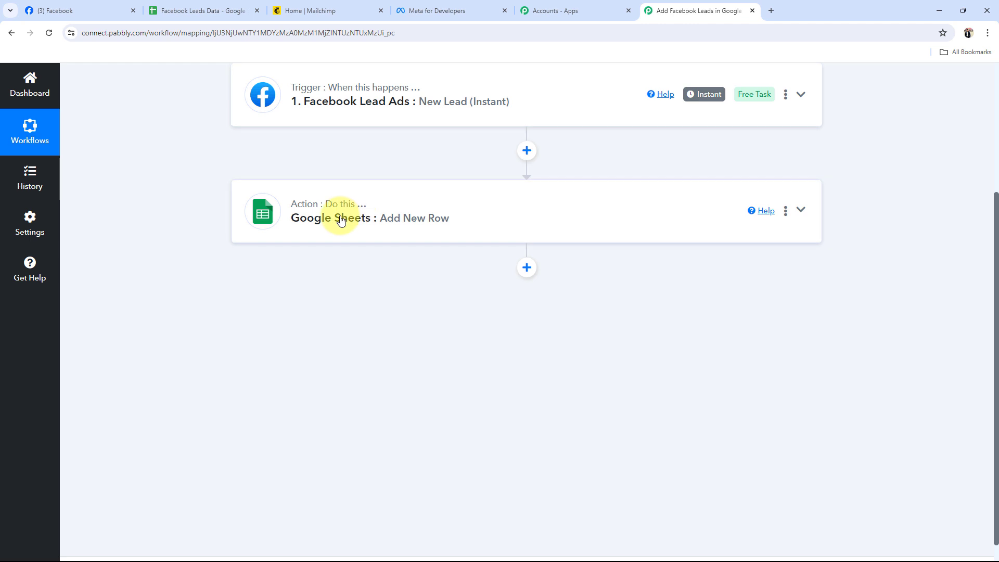
# Add a Mailchimp action with the Add New Member with Custom Fields event after the Google Sheets action and collapse it
pyautogui.click(526, 267)
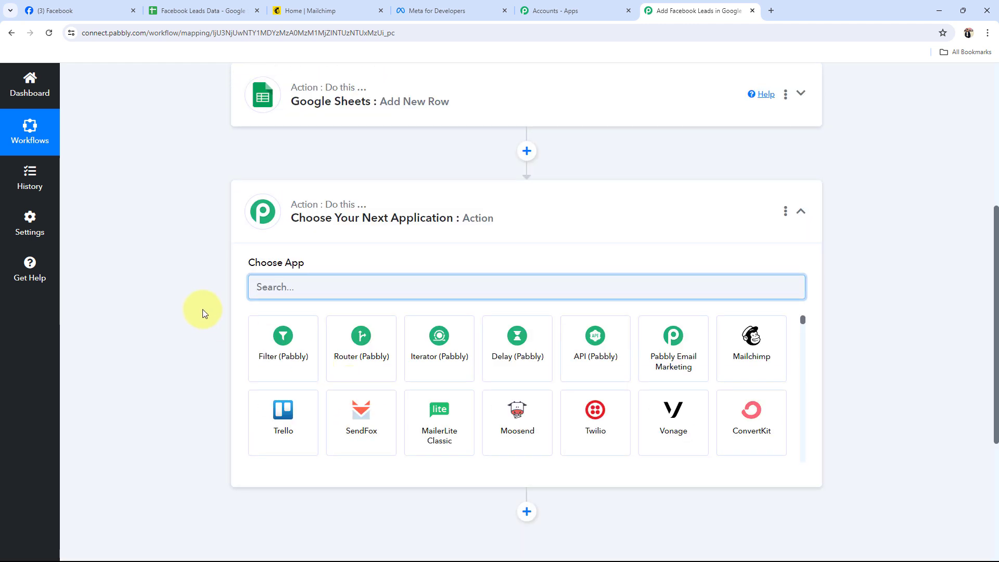
pyautogui.write('Mailchimo')
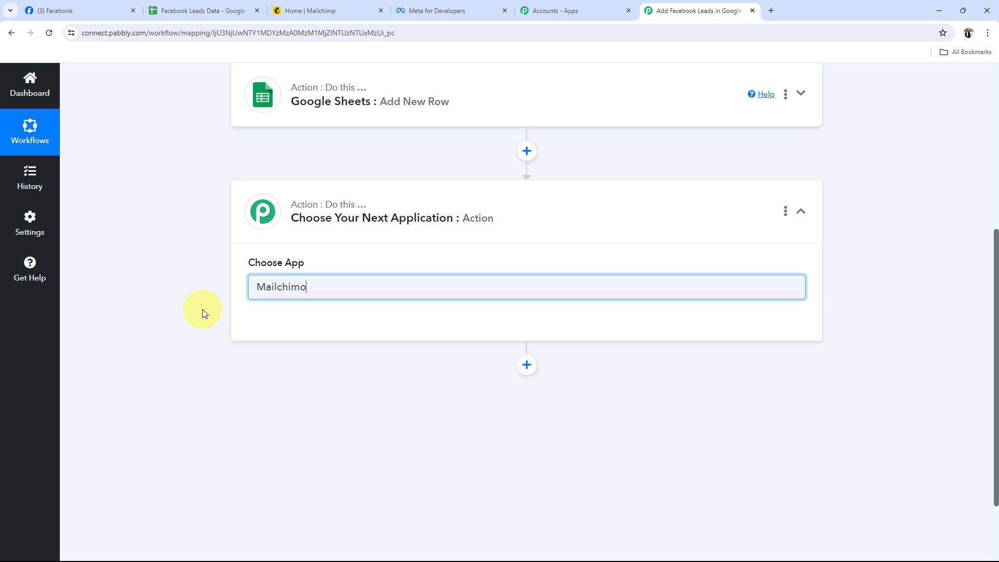
pyautogui.press('BackSpace')
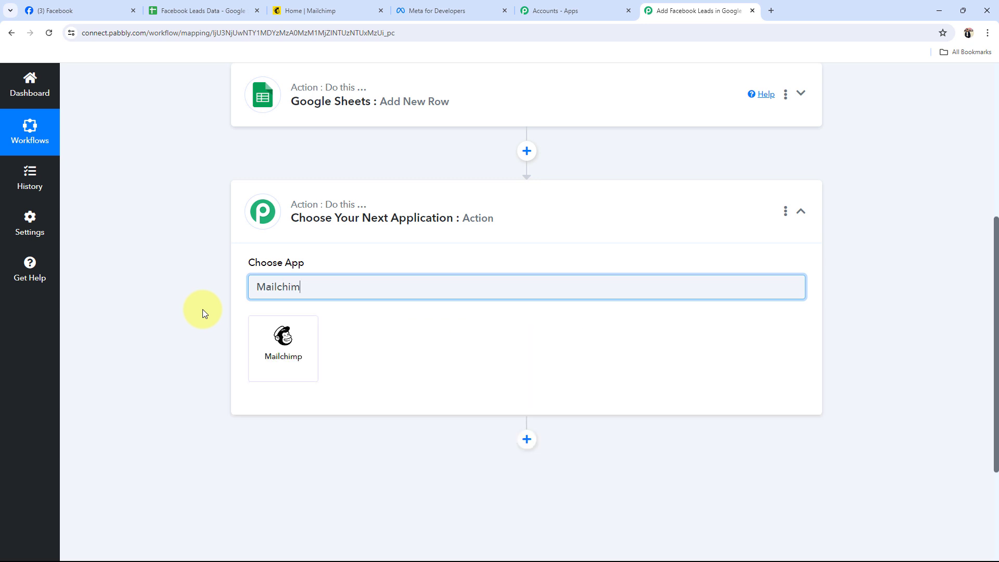
pyautogui.click(263, 350)
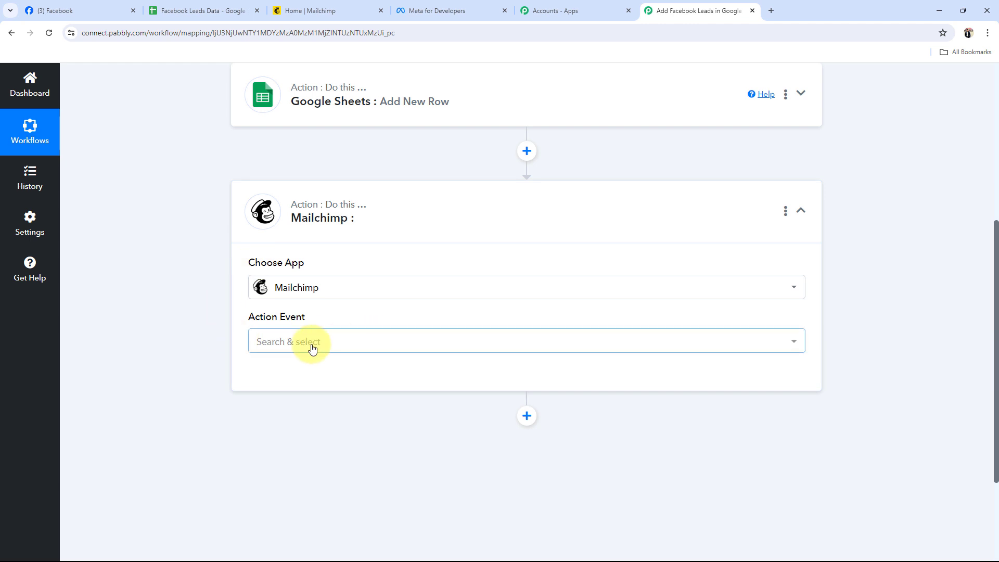
pyautogui.click(312, 344)
pyautogui.click(269, 146)
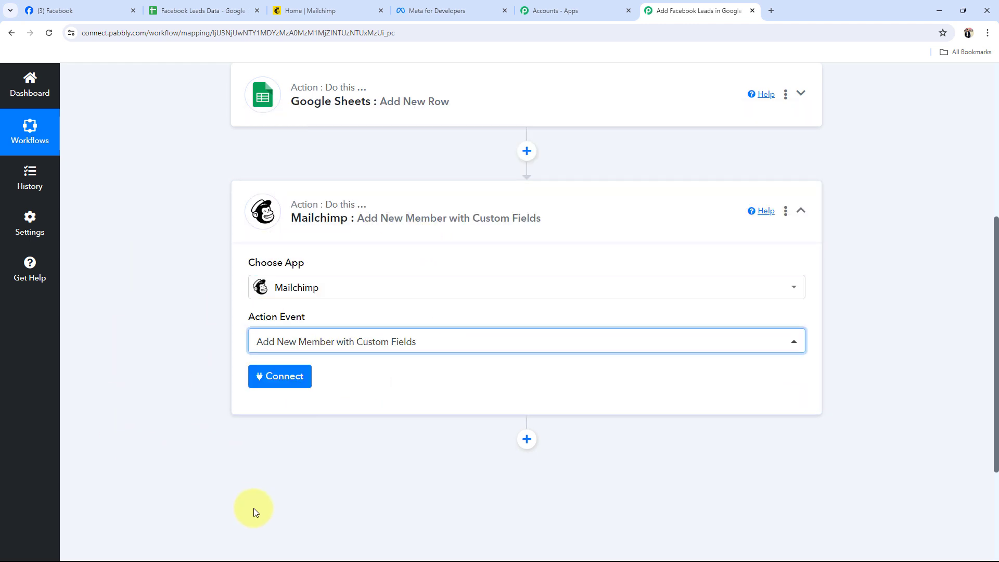
pyautogui.click(423, 207)
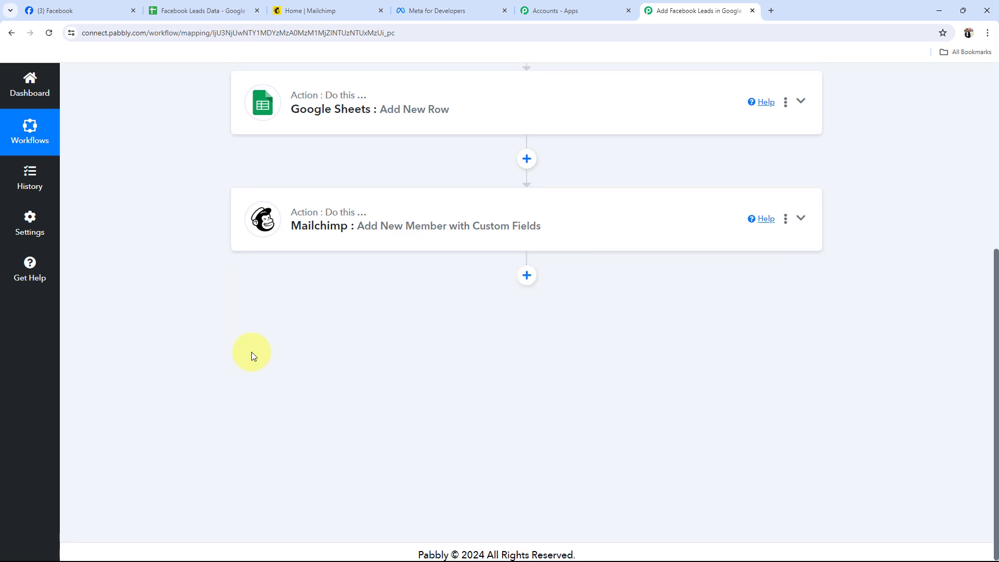
# Connect the Facebook Lead Ads trigger to the Facebook account by adding a new connection
pyautogui.scroll(5, 252, 351)
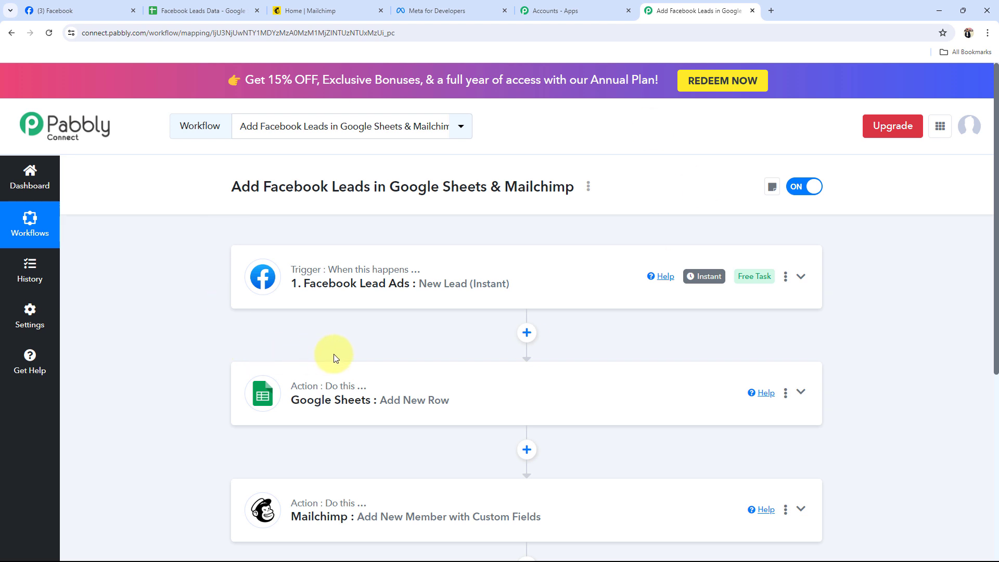
pyautogui.click(392, 298)
pyautogui.scroll(-3, 219, 388)
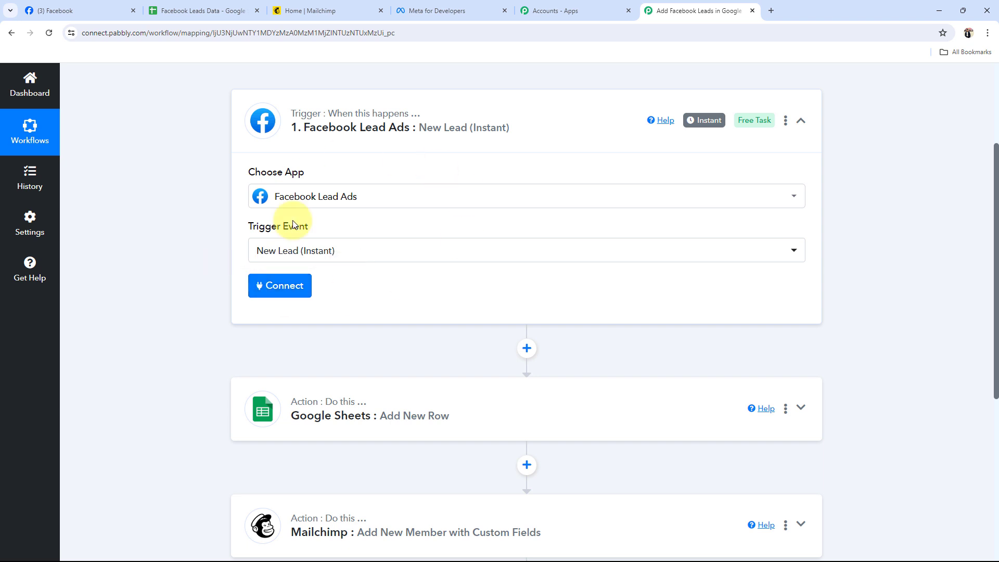
pyautogui.click(267, 286)
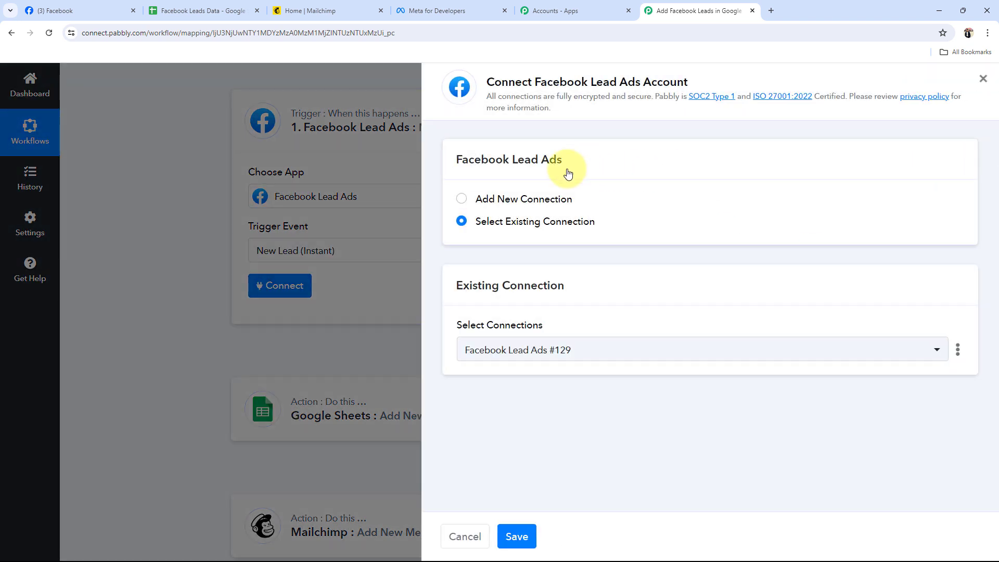
pyautogui.click(486, 197)
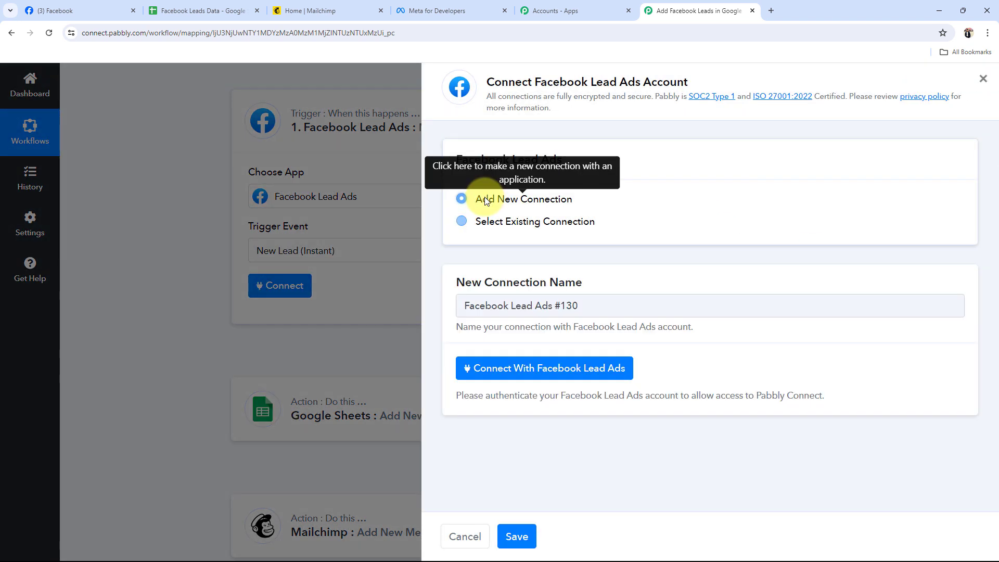
pyautogui.click(62, 9)
pyautogui.click(697, 10)
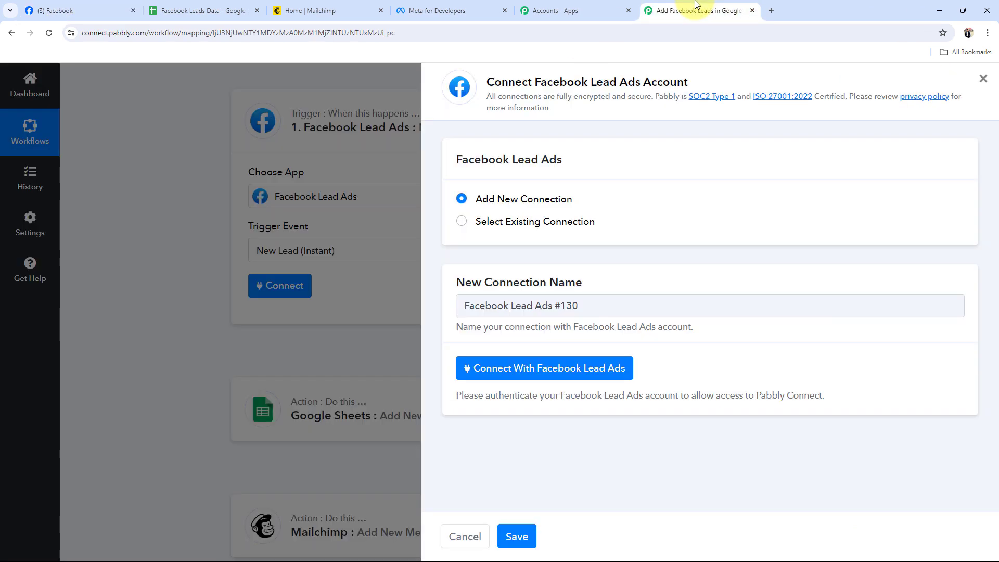
pyautogui.click(526, 362)
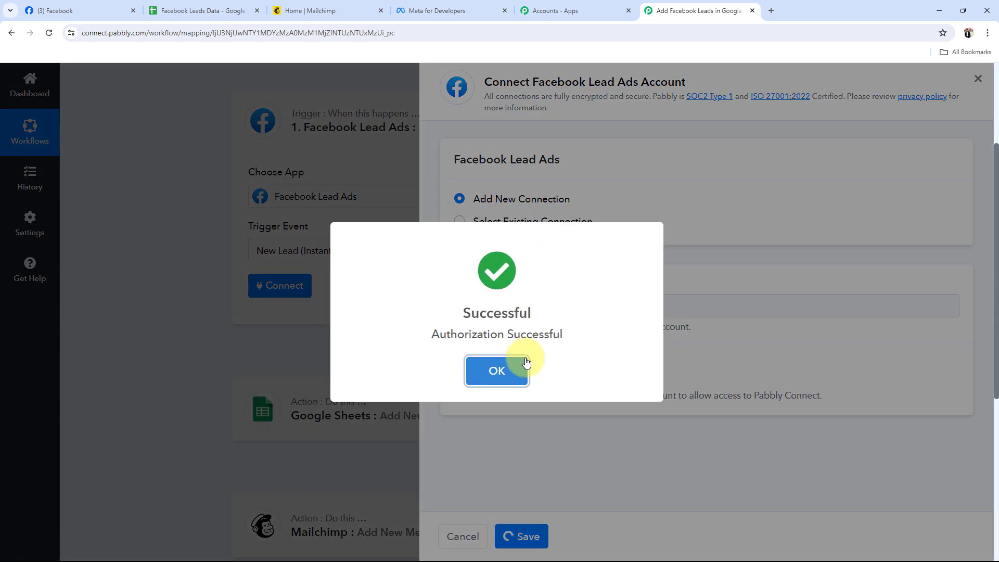
pyautogui.click(525, 364)
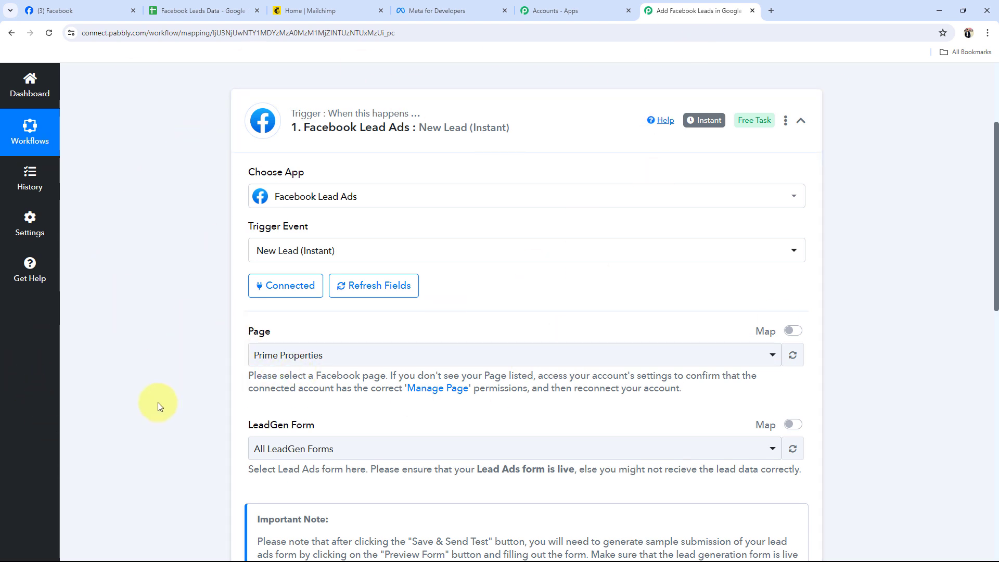
# Check the page name on Facebook and set the trigger's page to Sports Elite Training Centre in Pabbly Connect
pyautogui.scroll(-2, 158, 402)
pyautogui.moveTo(243, 224); pyautogui.dragTo(277, 227)
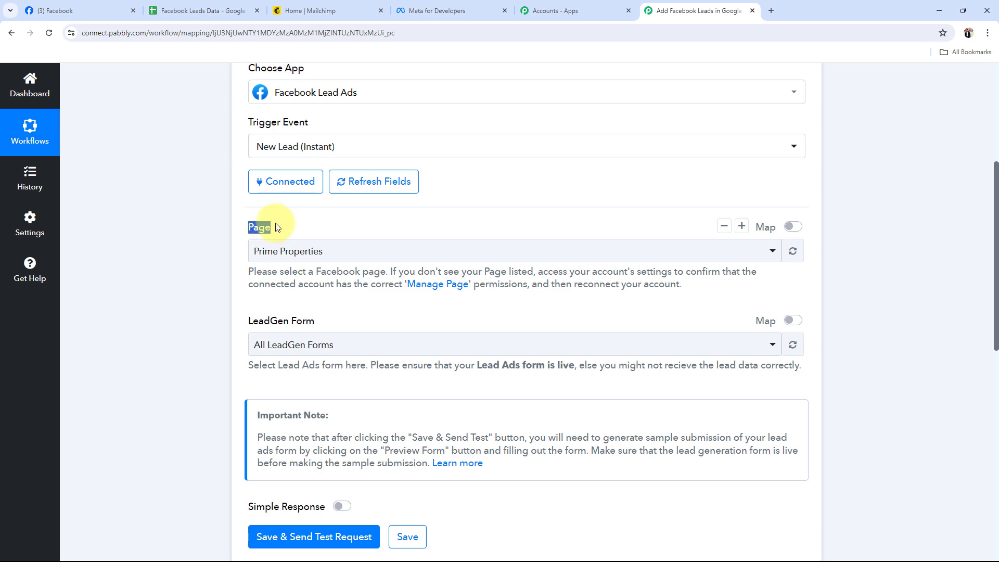
pyautogui.click(94, 10)
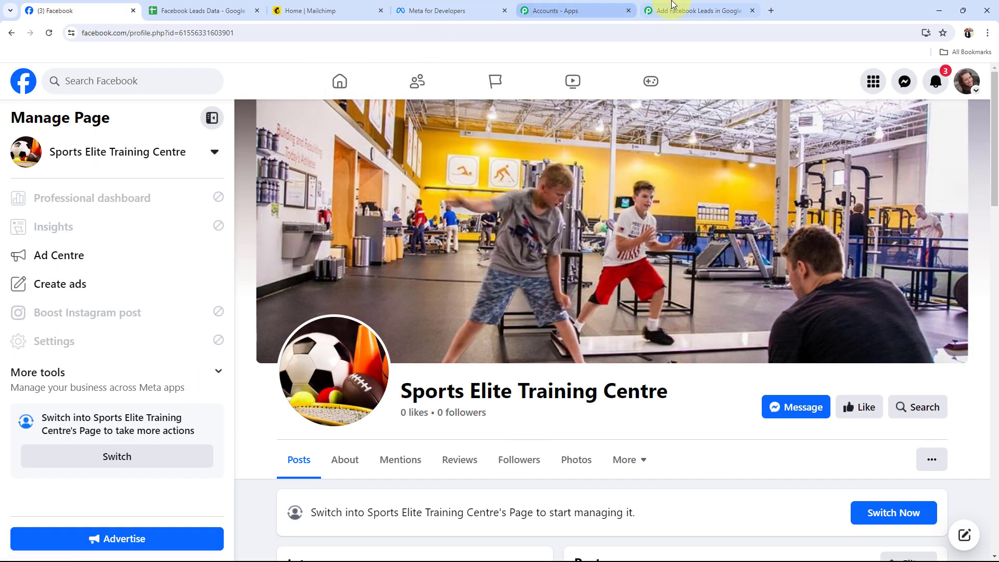
pyautogui.click(671, 7)
pyautogui.click(317, 252)
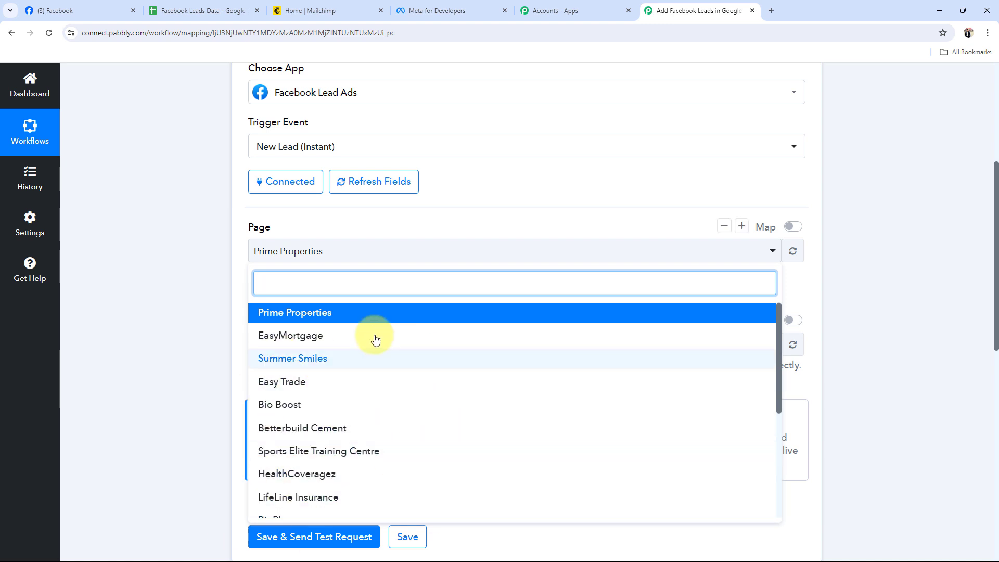
pyautogui.click(106, 9)
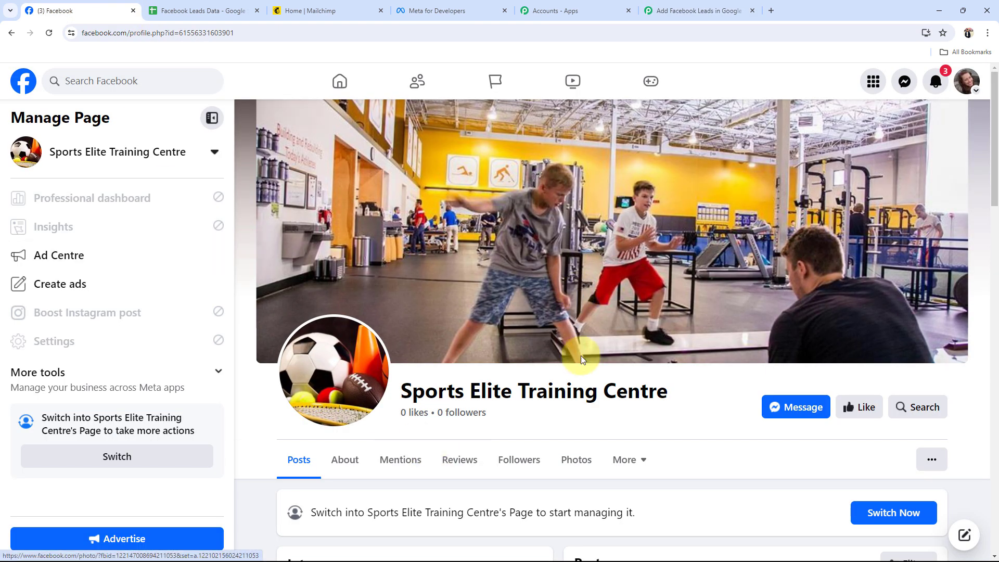
pyautogui.click(686, 10)
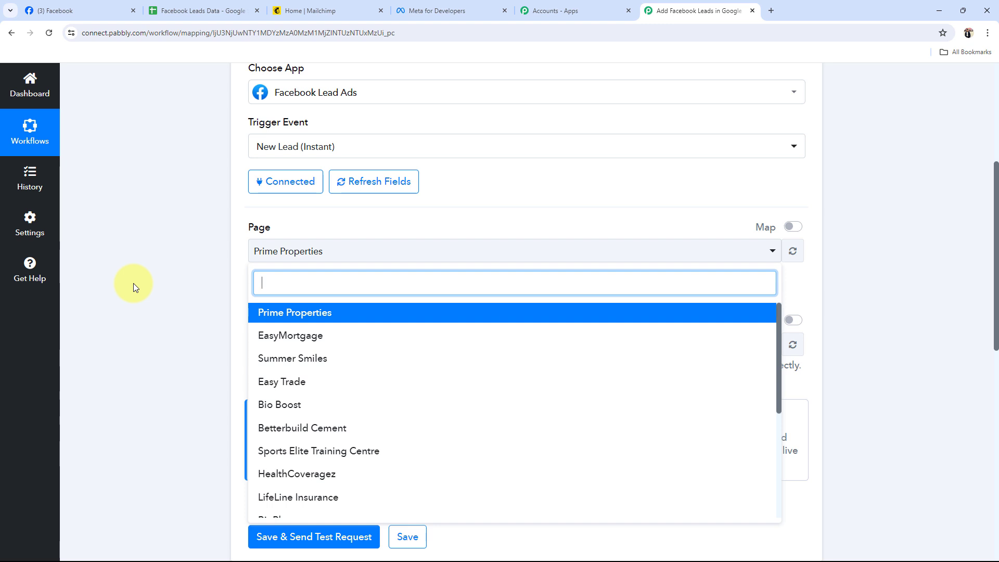
pyautogui.write('Sportd')
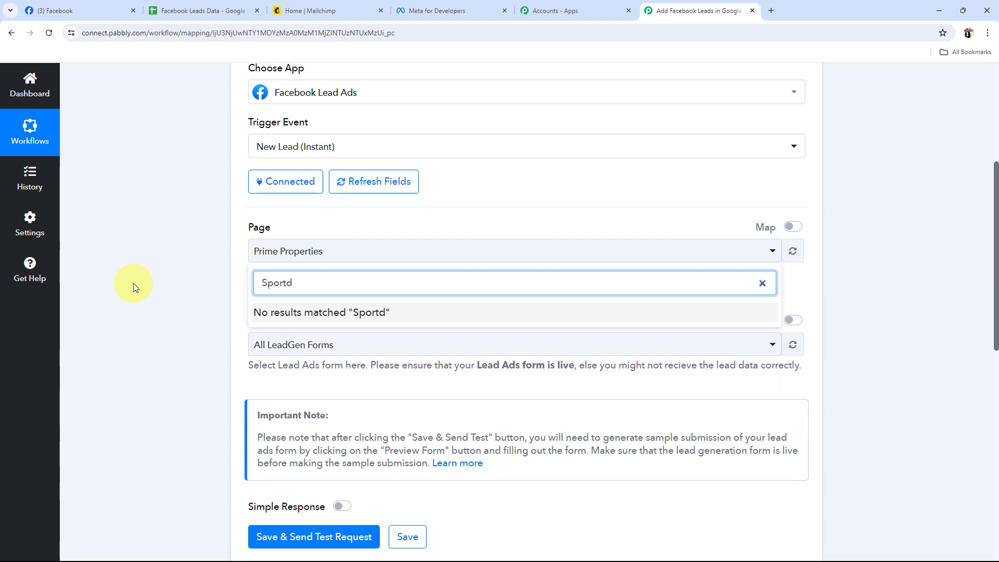
pyautogui.press('BackSpace')
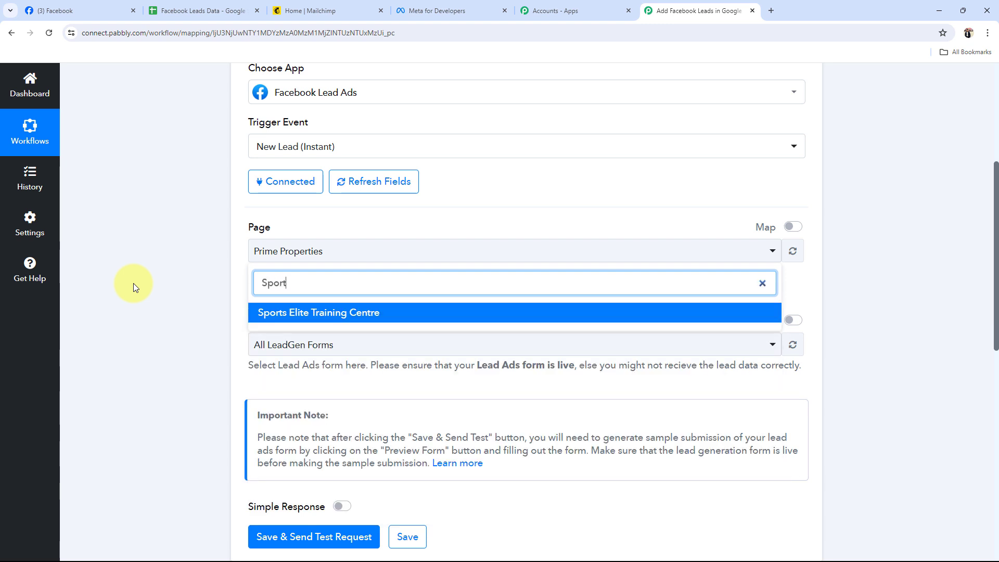
pyautogui.click(300, 319)
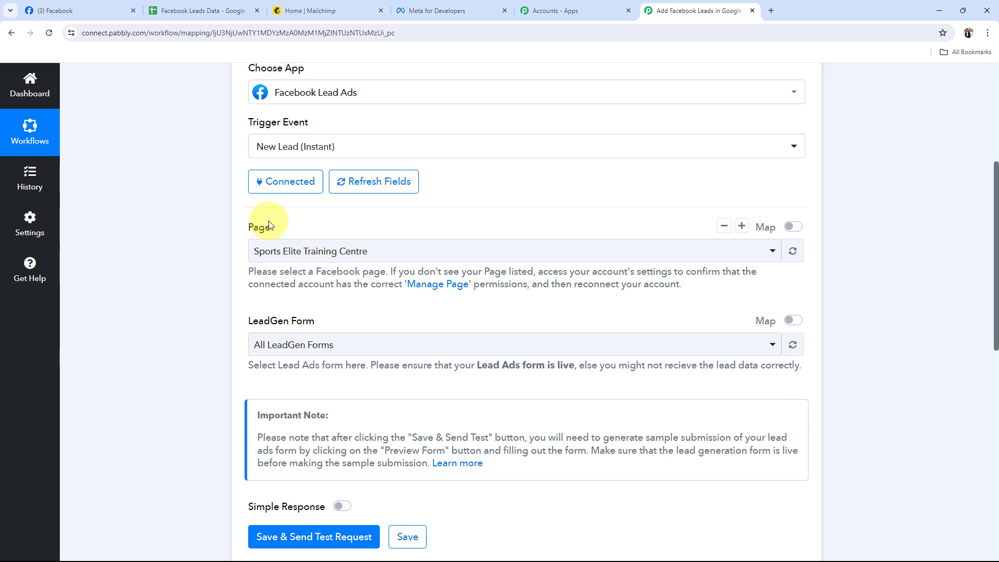
# Set the trigger's LeadGen form to Sports Training
pyautogui.click(274, 345)
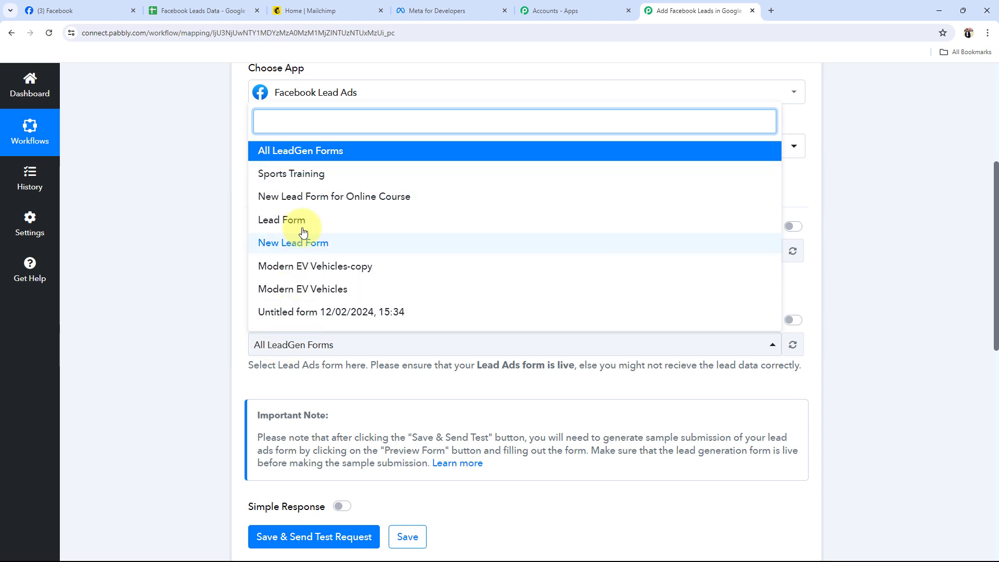
pyautogui.scroll(-1, 305, 229)
pyautogui.scroll(2, 145, 341)
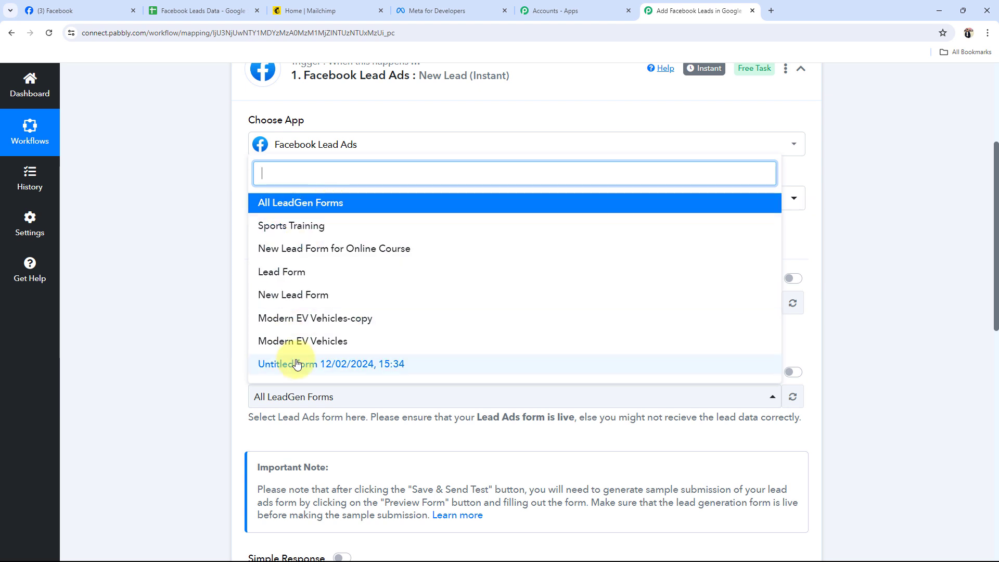
pyautogui.click(262, 226)
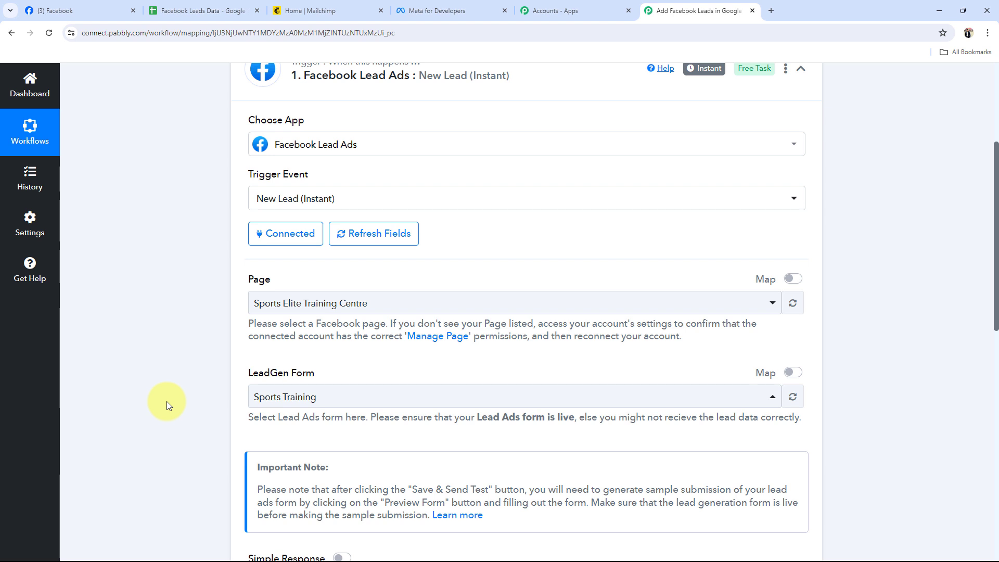
# Save the trigger with a test request and read the note about generating a sample lead submission
pyautogui.scroll(-1, 139, 342)
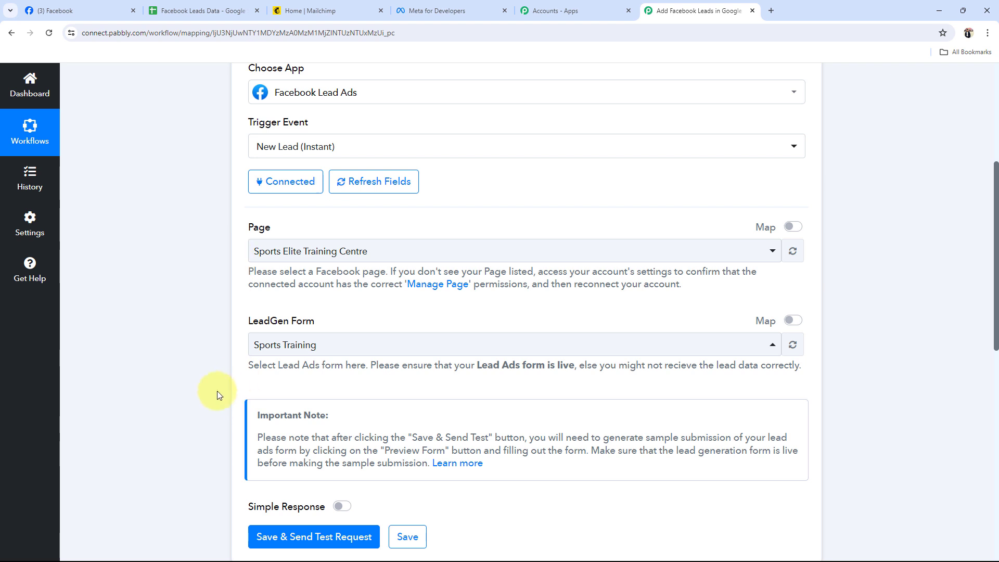
pyautogui.scroll(-1, 214, 398)
pyautogui.click(266, 485)
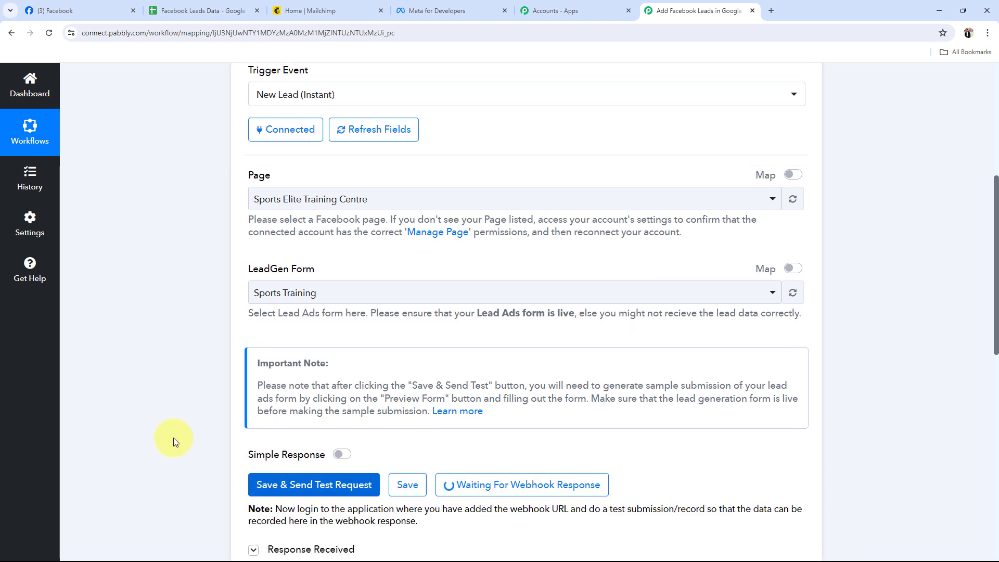
pyautogui.scroll(-1, 174, 438)
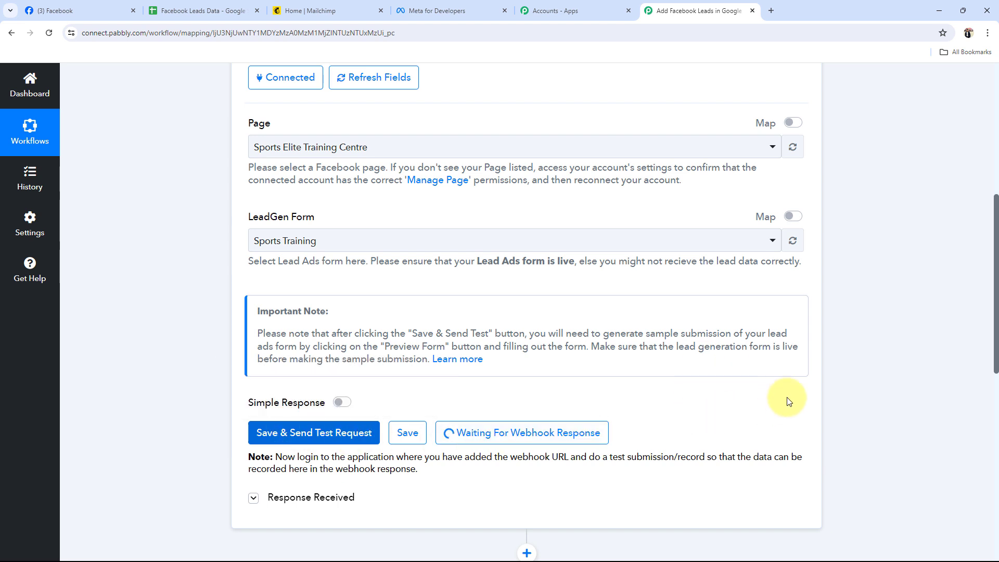
pyautogui.moveTo(602, 333); pyautogui.dragTo(762, 359)
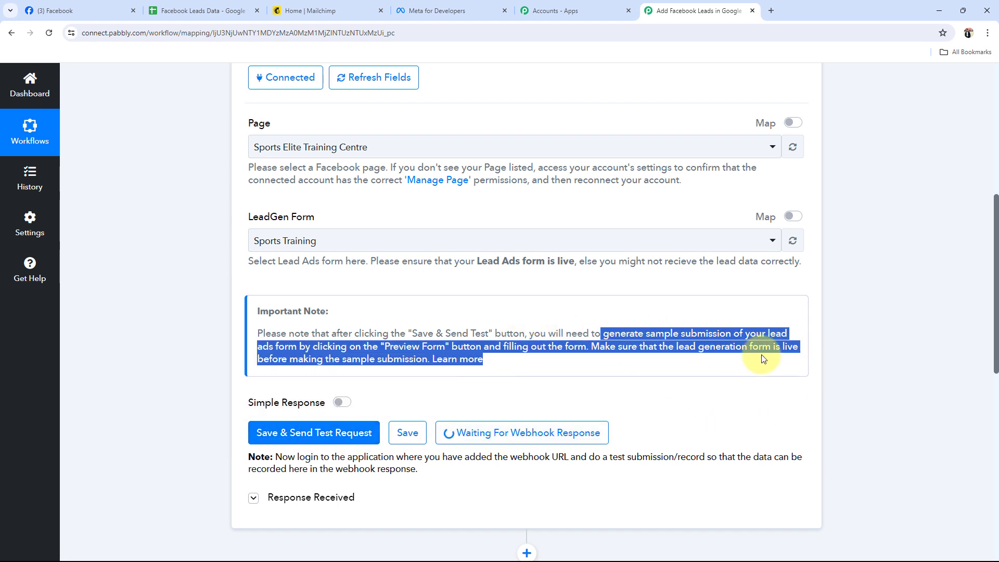
pyautogui.click(739, 373)
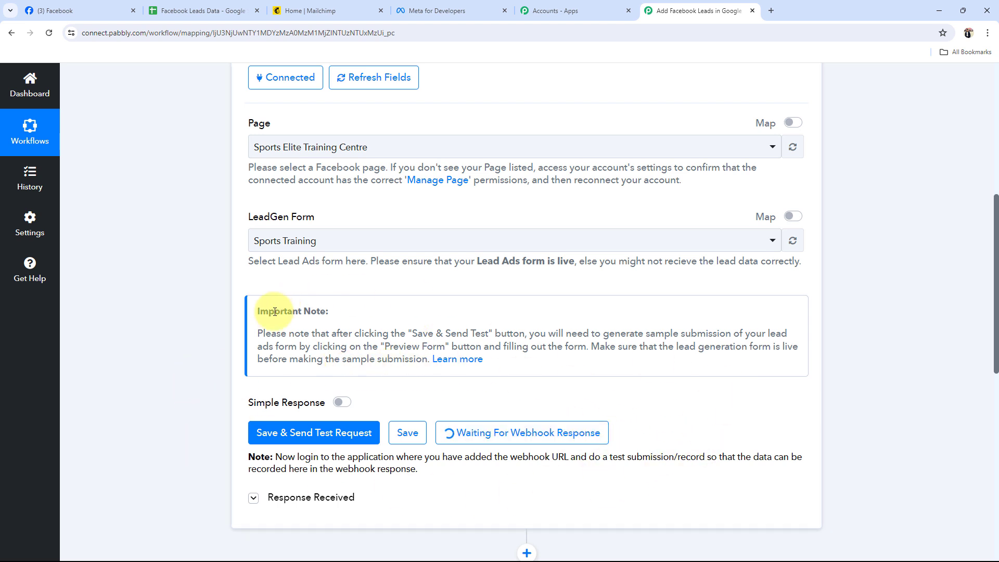
# Switch to Meta for Developers and open the Lead Ads RTU Debug Tool from the developer tools
pyautogui.scroll(1, 247, 326)
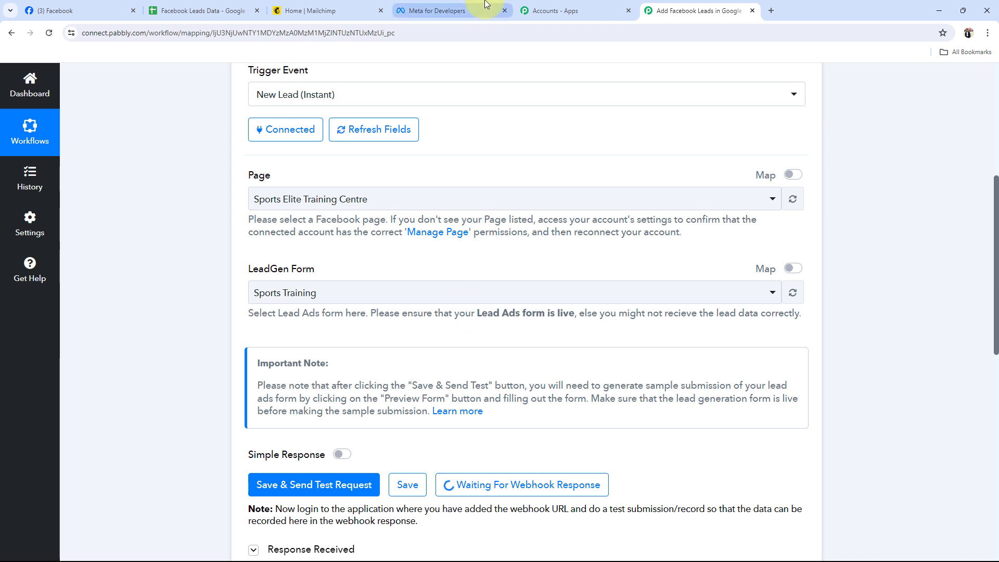
pyautogui.click(442, 10)
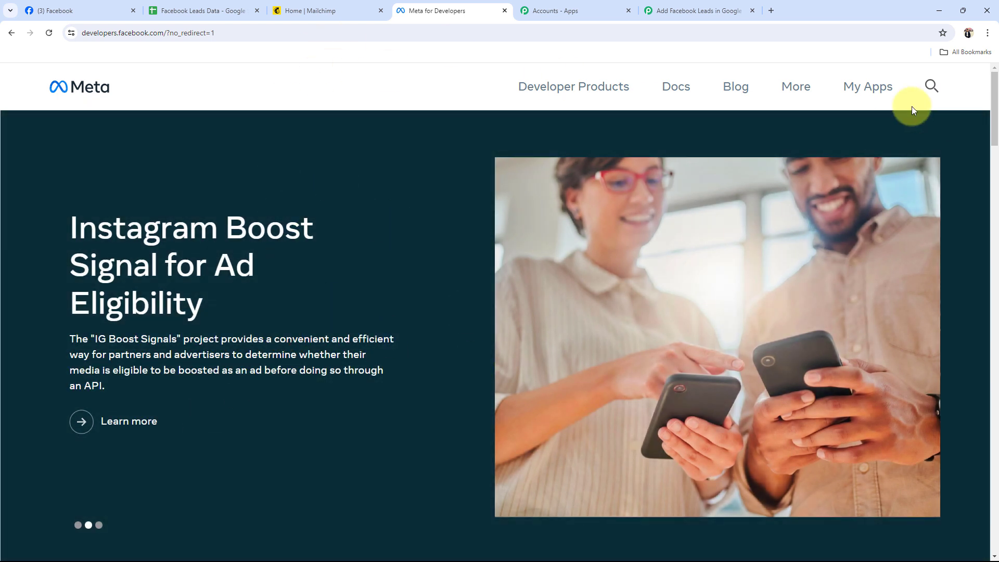
pyautogui.click(850, 90)
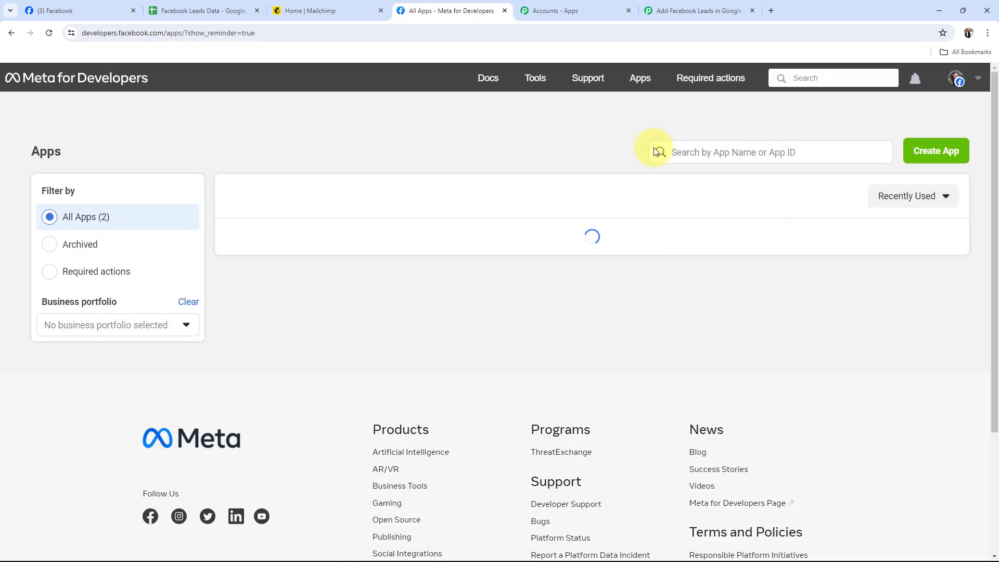
pyautogui.click(540, 68)
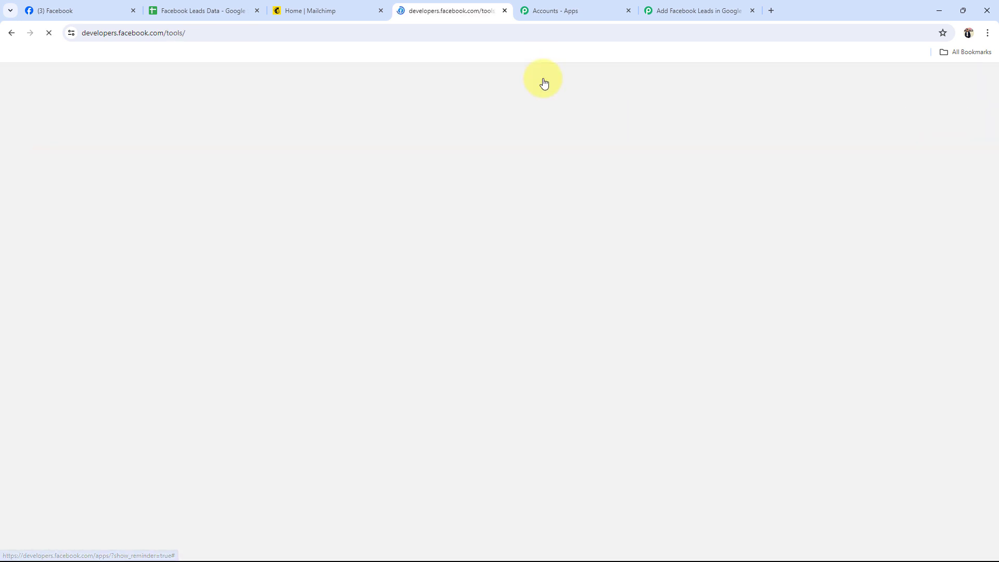
pyautogui.scroll(-4, 92, 442)
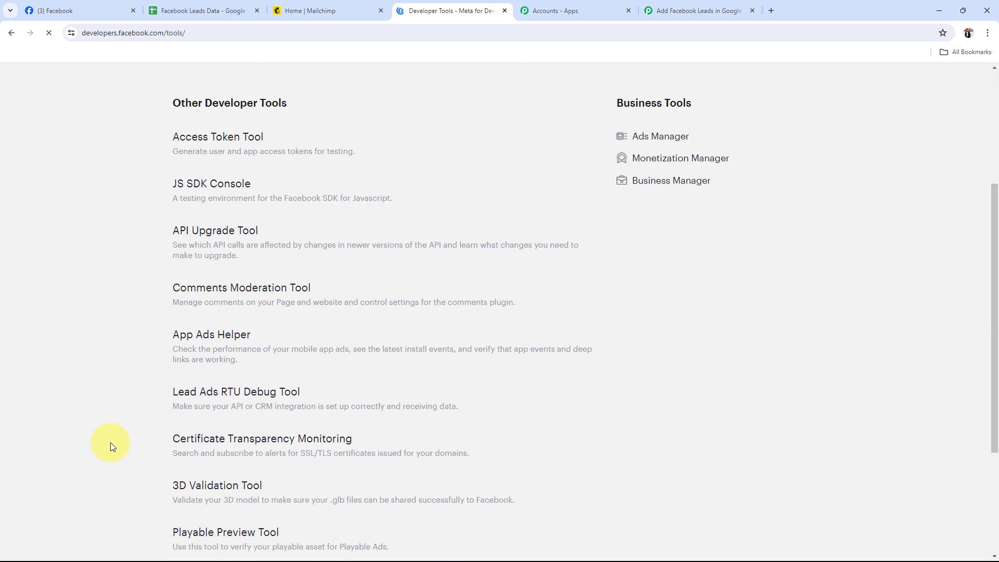
pyautogui.click(236, 388)
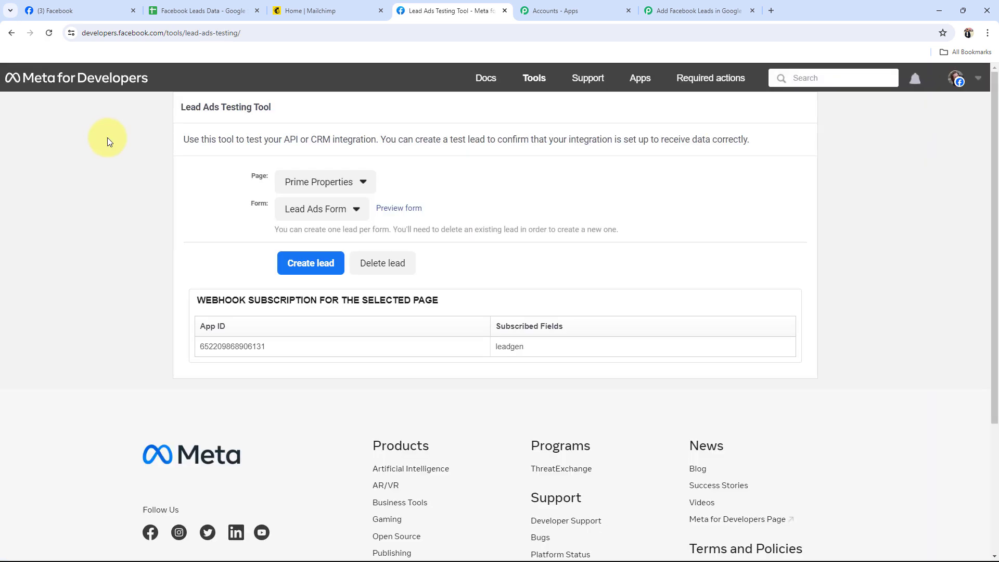
# Set the Lead Ads Testing Tool's page to Sports Elite Training Centre and its form to Sports Training
pyautogui.click(305, 185)
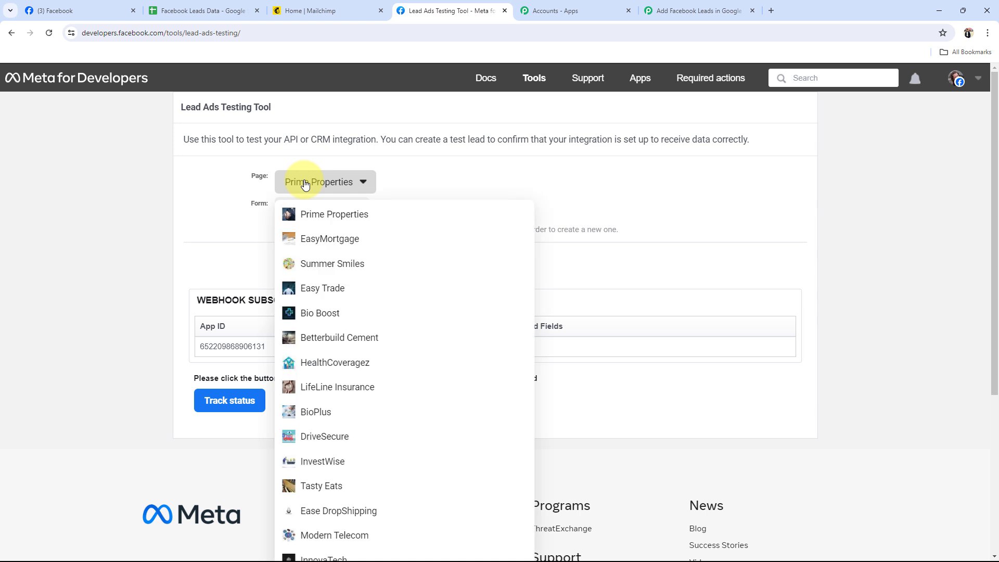
pyautogui.scroll(-2, 352, 387)
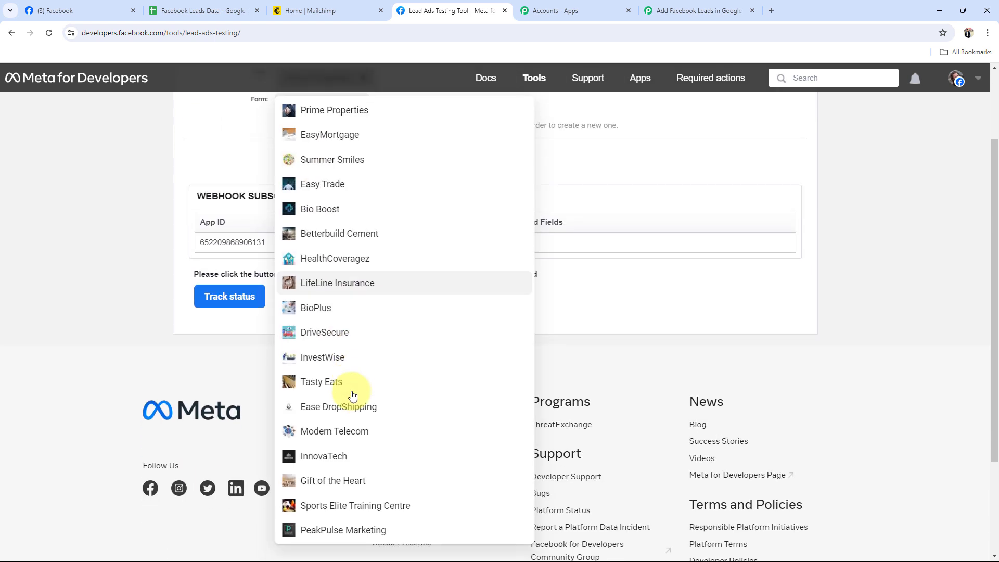
pyautogui.click(327, 505)
pyautogui.scroll(3, 202, 236)
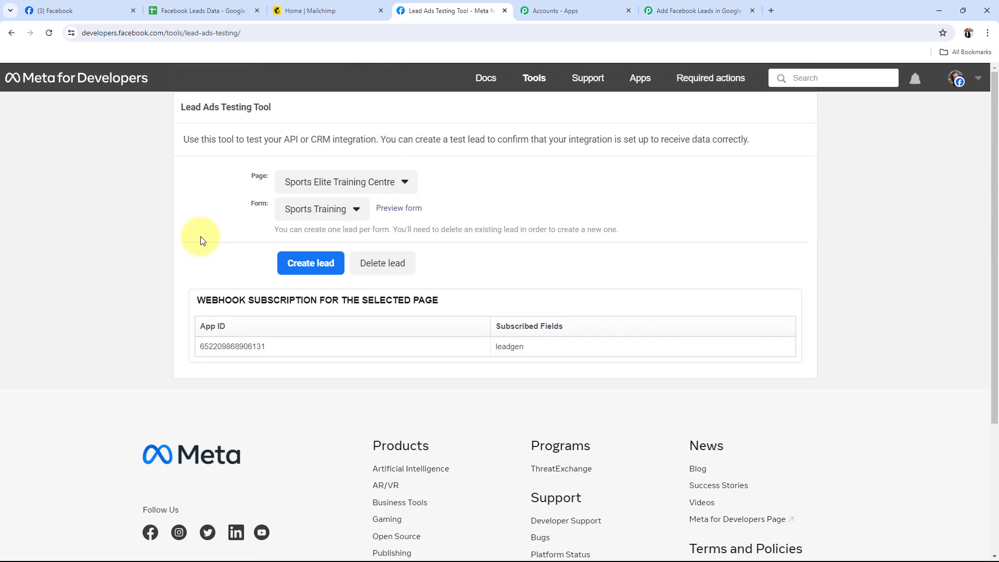
pyautogui.click(302, 208)
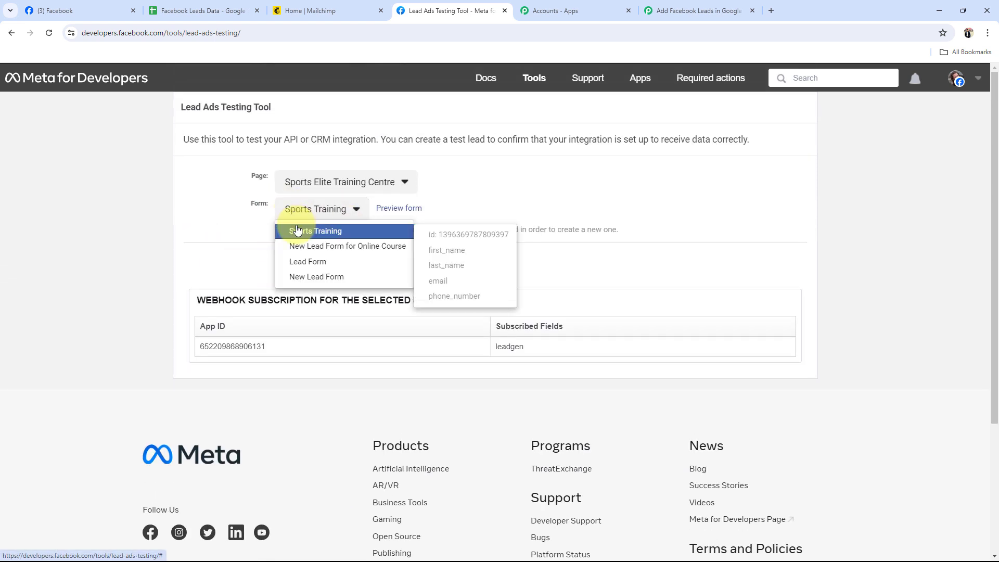
pyautogui.click(292, 228)
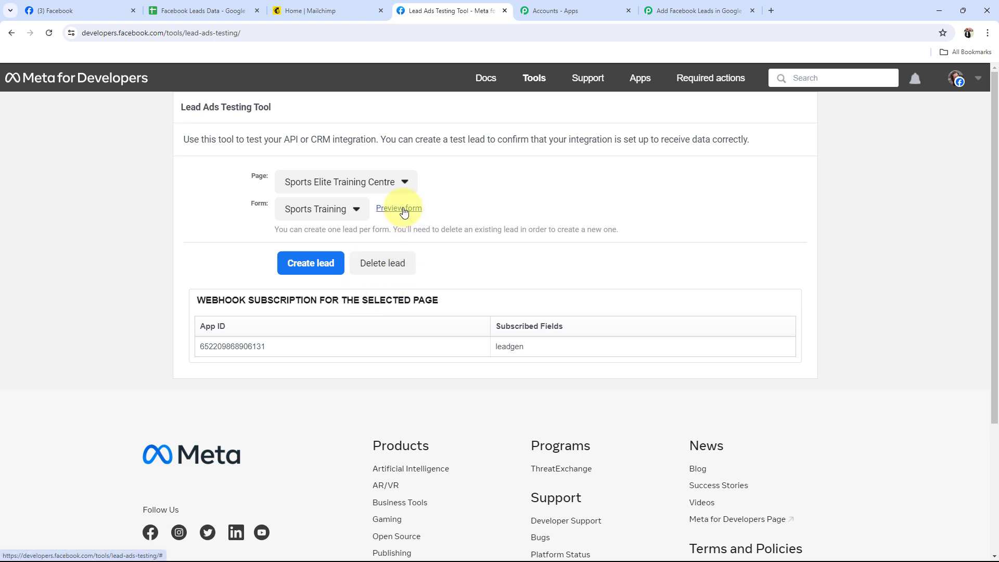
# Check the trigger's webhook status in Pabbly Connect and the Facebook page, and return to the Lead Ads Testing Tool
pyautogui.click(693, 11)
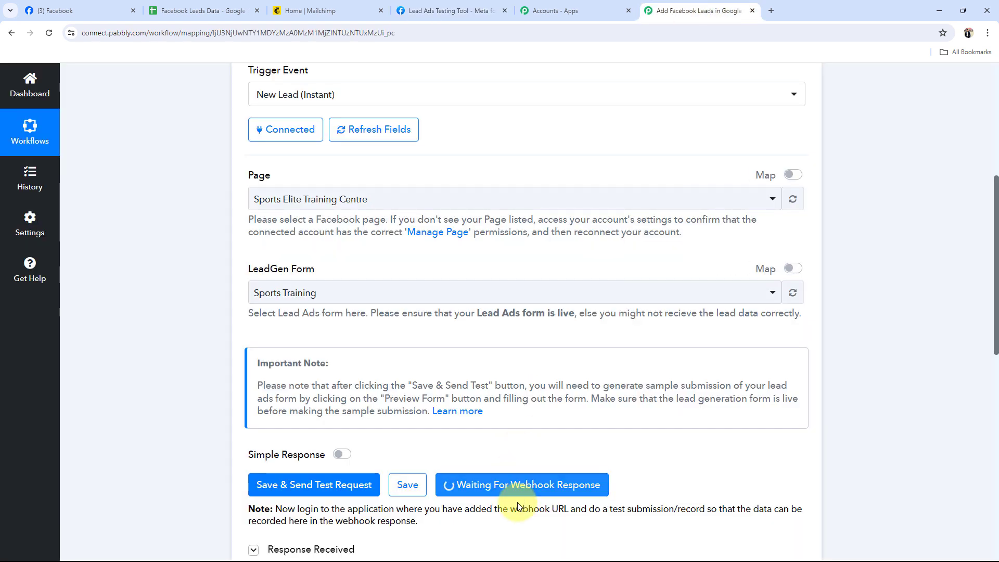
pyautogui.click(111, 10)
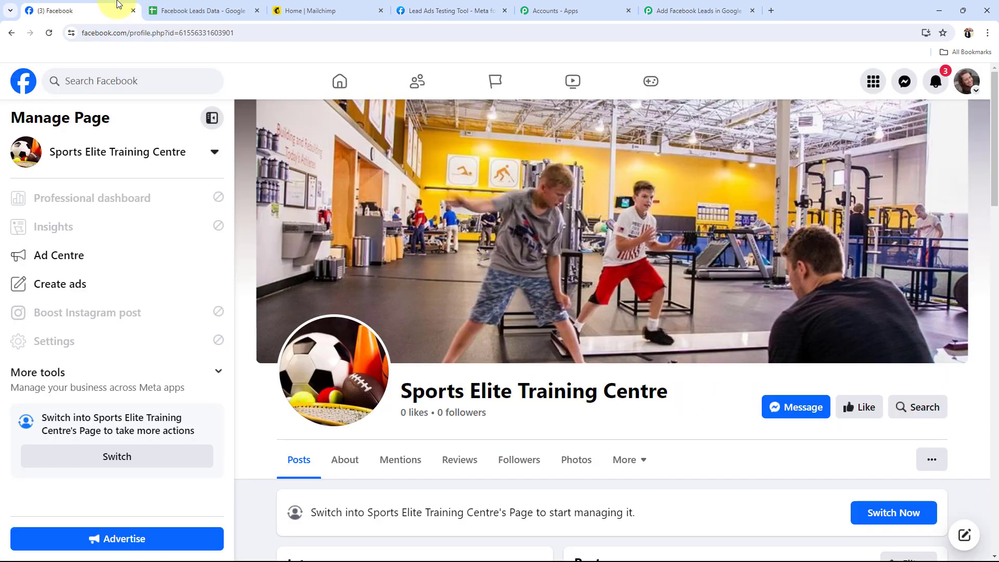
pyautogui.click(425, 12)
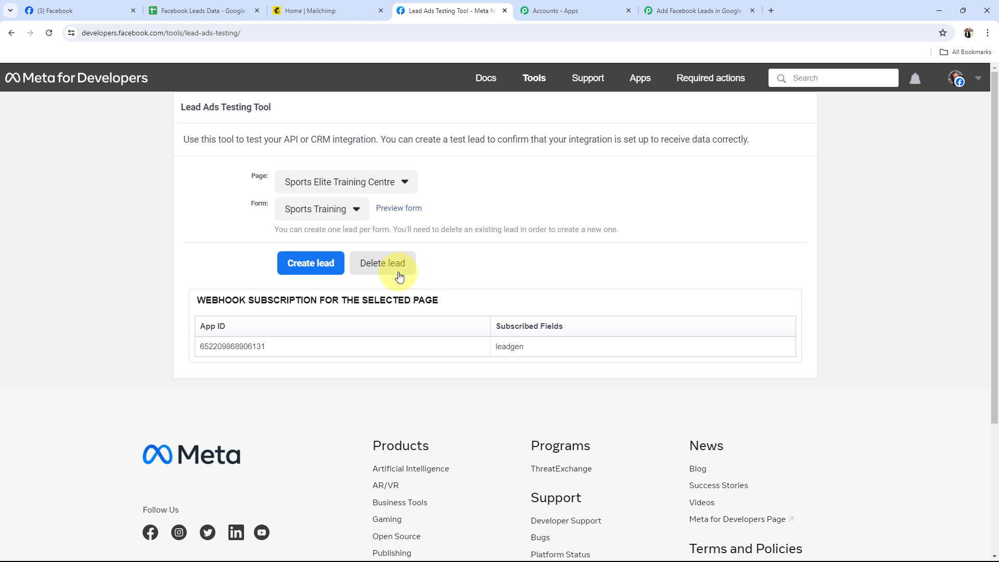
pyautogui.moveTo(192, 104); pyautogui.dragTo(292, 110)
pyautogui.click(173, 194)
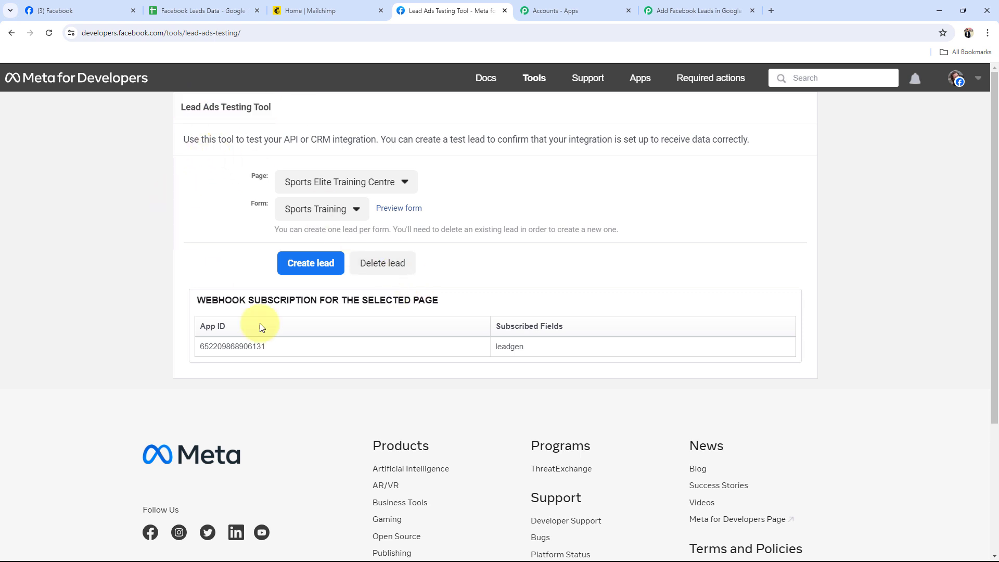
# Preview the Sports Training form, shorten the first name to Test, submit the sample lead and close the form
pyautogui.click(404, 215)
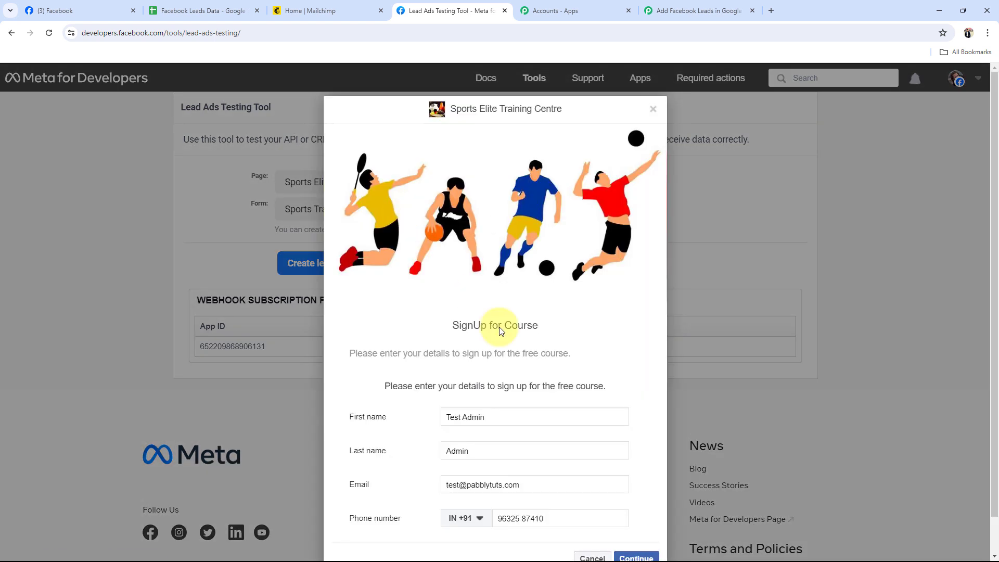
pyautogui.scroll(-1, 572, 408)
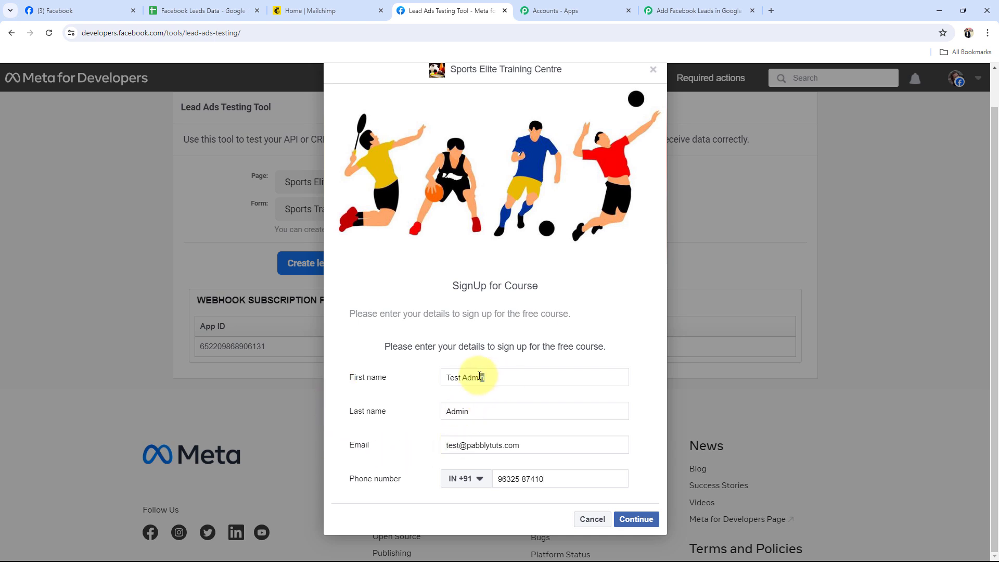
pyautogui.moveTo(480, 376); pyautogui.dragTo(464, 375)
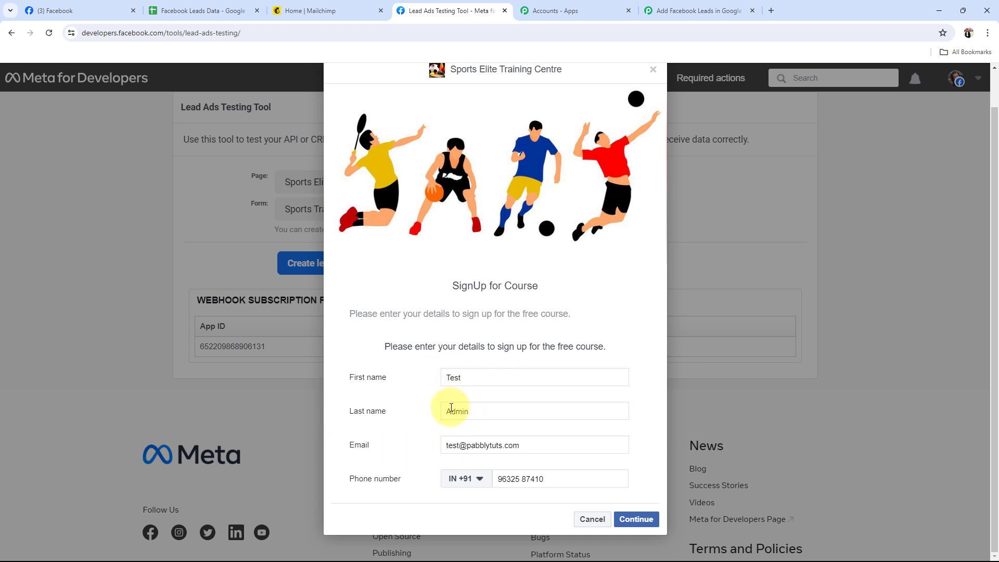
pyautogui.tripleClick(539, 445)
pyautogui.click(373, 471)
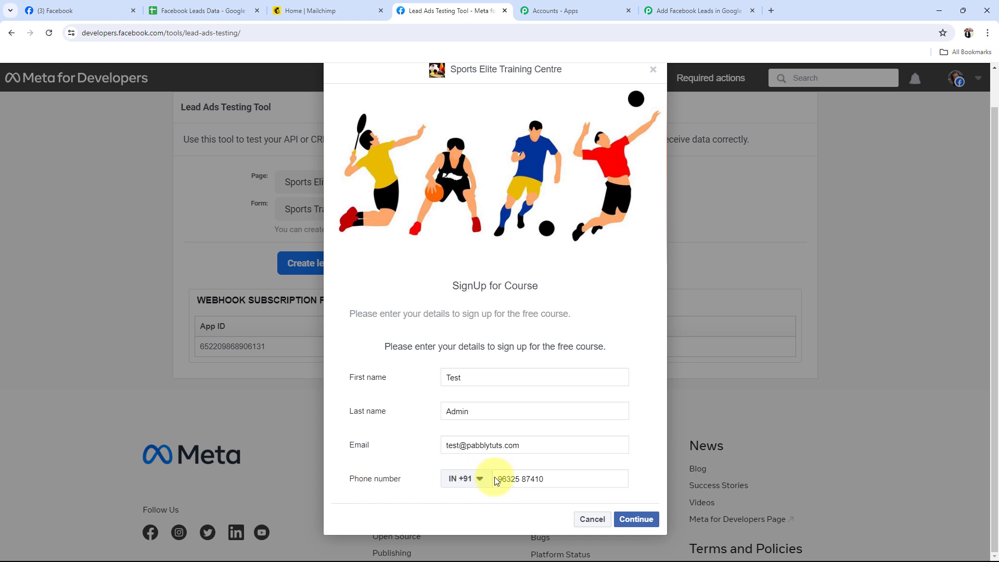
pyautogui.click(632, 518)
pyautogui.click(641, 416)
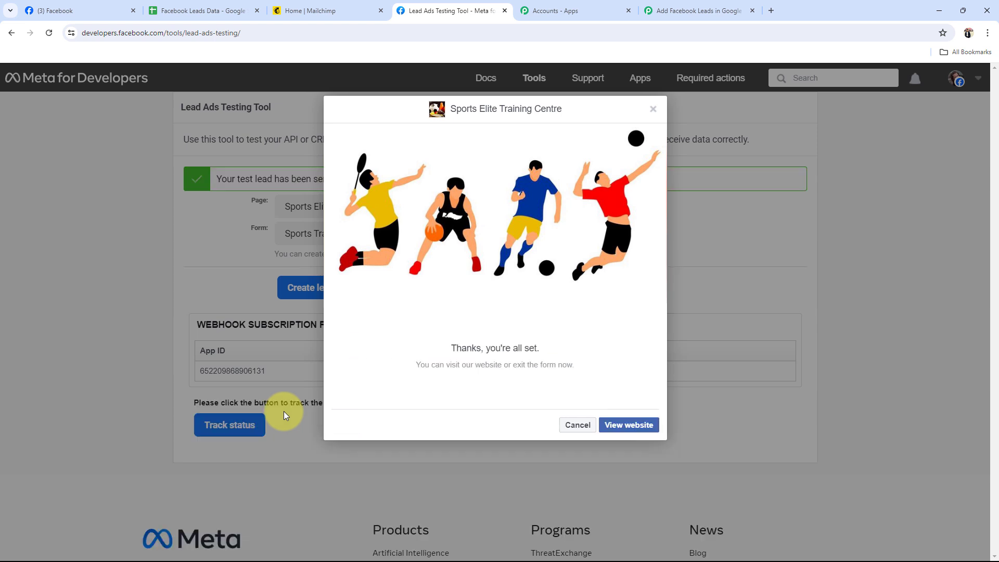
pyautogui.click(580, 425)
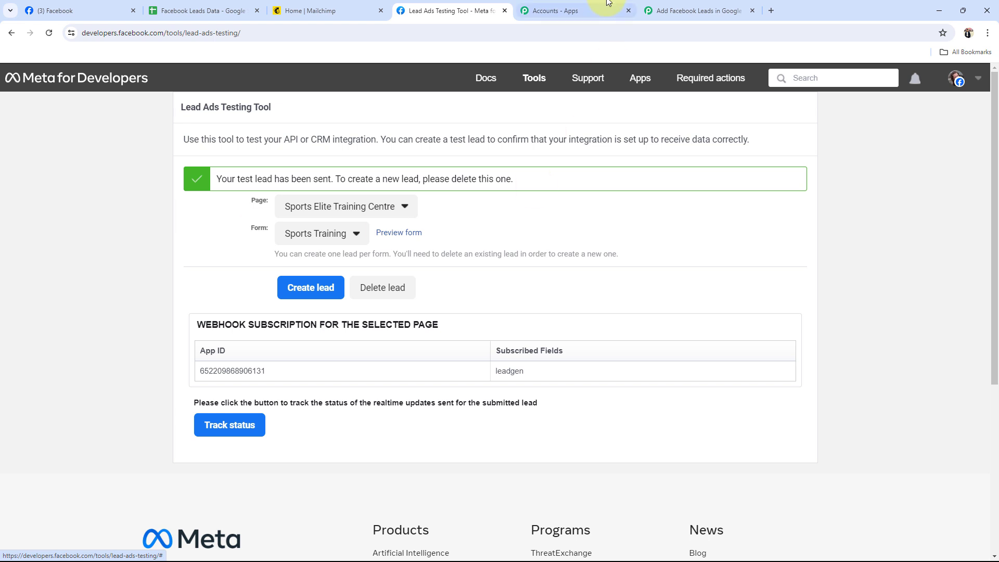
# Switch to Pabbly Connect, review the lead fields captured in the Facebook Lead Ads trigger's response, and collapse the trigger
pyautogui.click(650, 12)
pyautogui.scroll(-3, 200, 377)
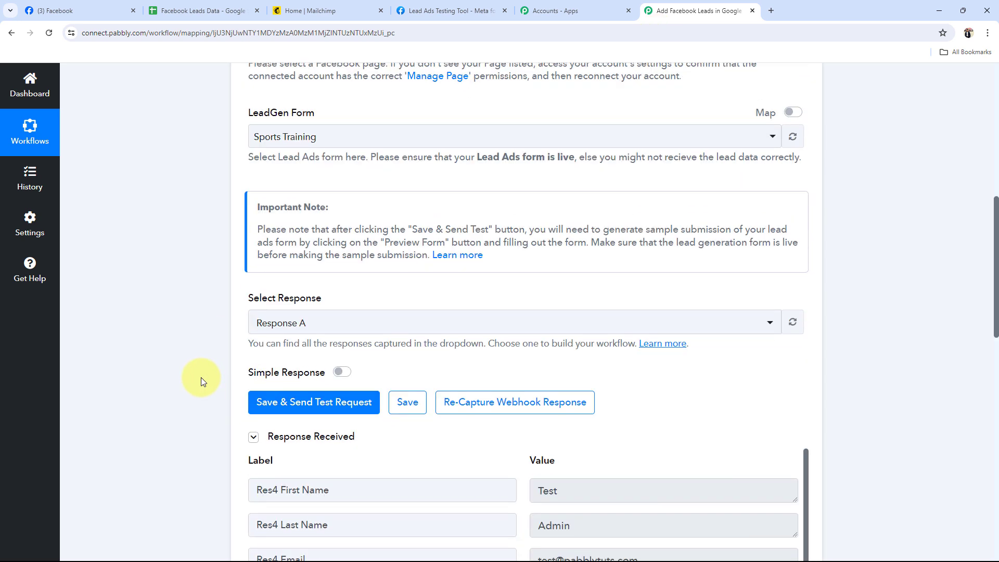
pyautogui.scroll(-6, 182, 369)
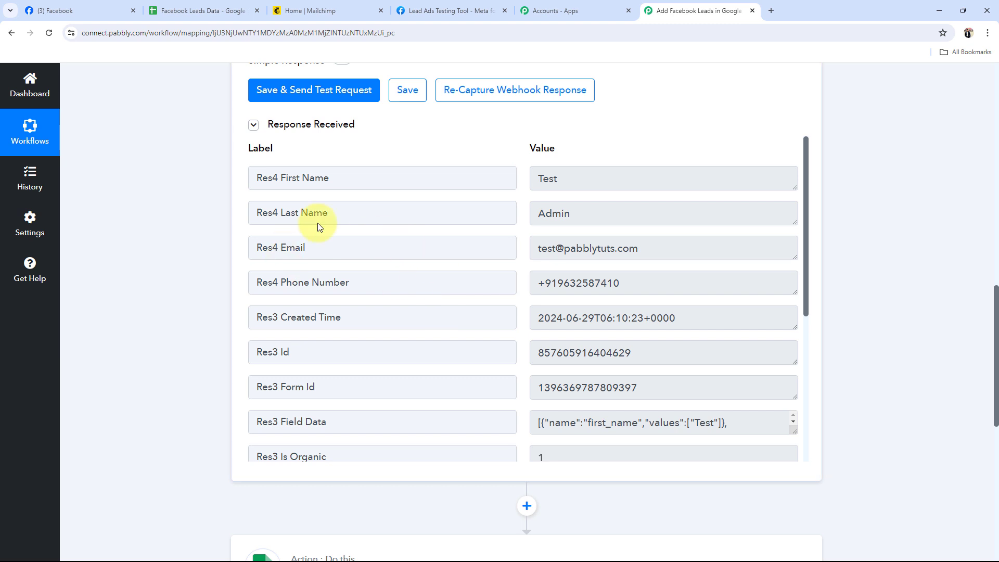
pyautogui.moveTo(580, 212); pyautogui.dragTo(541, 212)
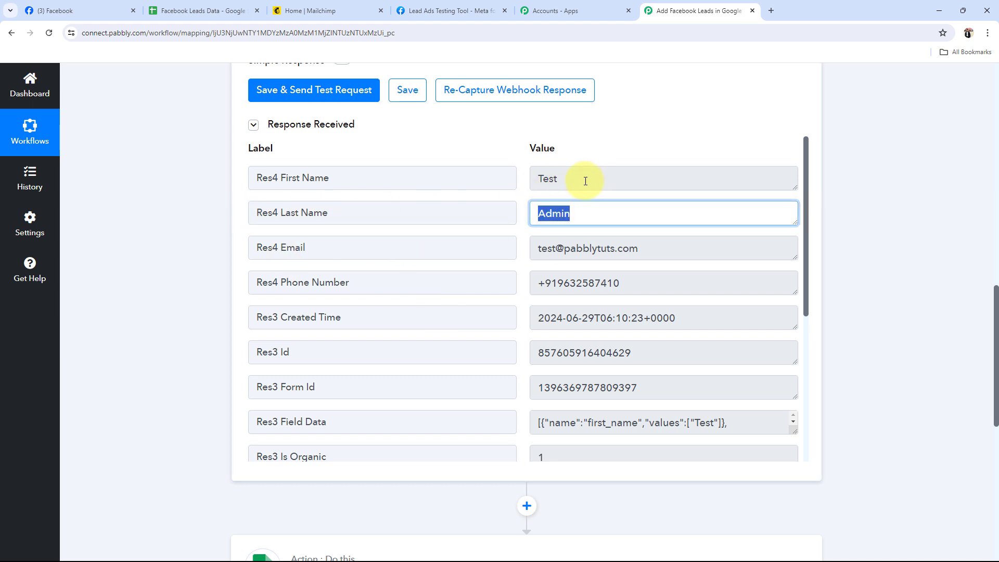
pyautogui.moveTo(584, 181); pyautogui.dragTo(465, 182)
pyautogui.moveTo(676, 249); pyautogui.dragTo(240, 263)
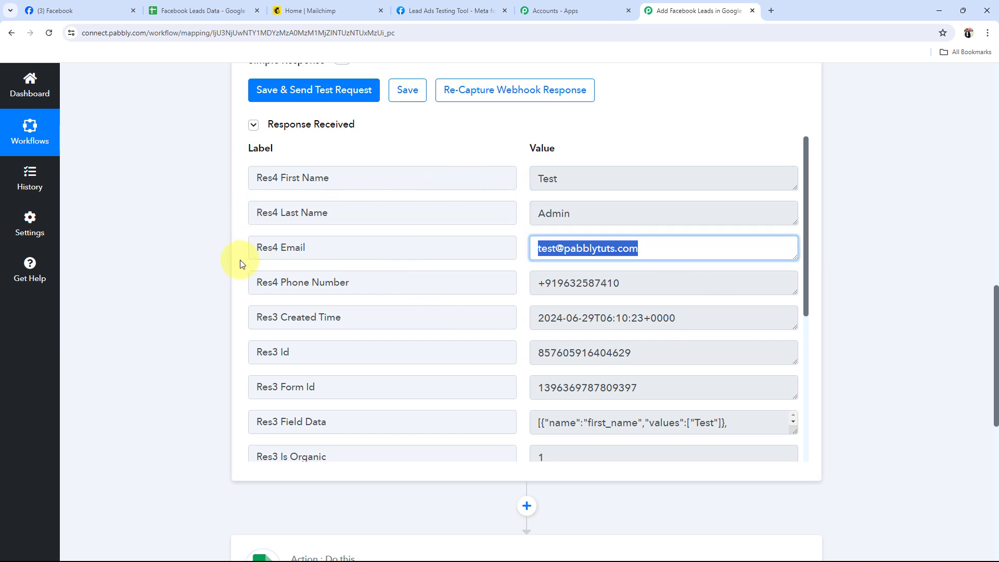
pyautogui.moveTo(634, 281); pyautogui.dragTo(457, 286)
pyautogui.moveTo(702, 319); pyautogui.dragTo(407, 312)
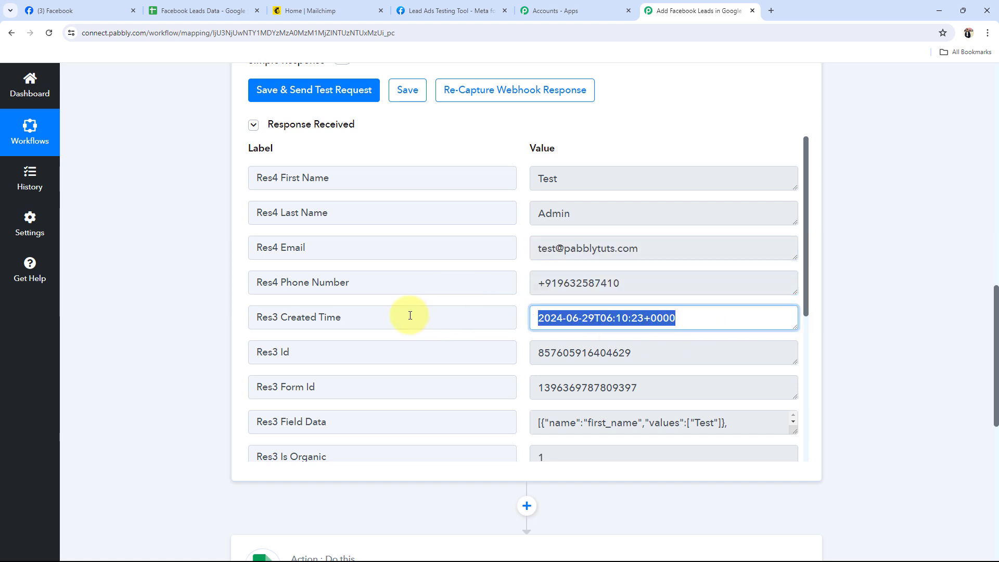
pyautogui.moveTo(645, 388); pyautogui.dragTo(495, 391)
pyautogui.scroll(-5, 631, 404)
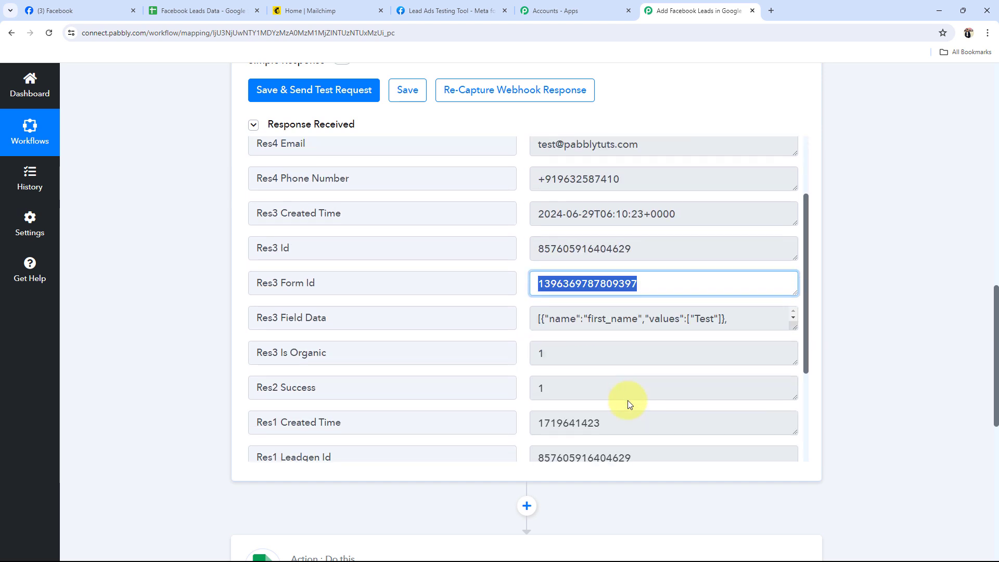
pyautogui.scroll(-3, 508, 314)
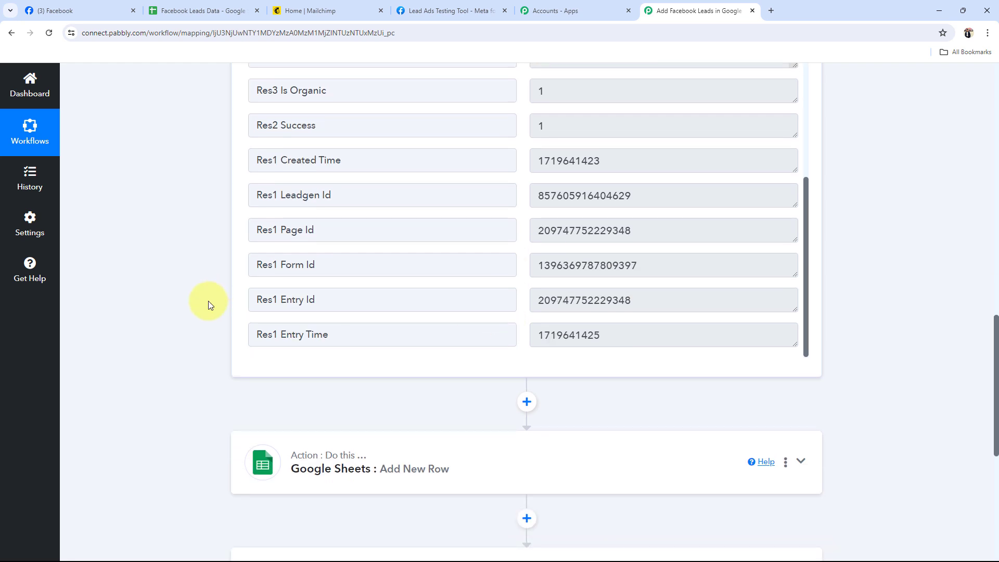
pyautogui.scroll(5, 208, 331)
pyautogui.scroll(15, 208, 331)
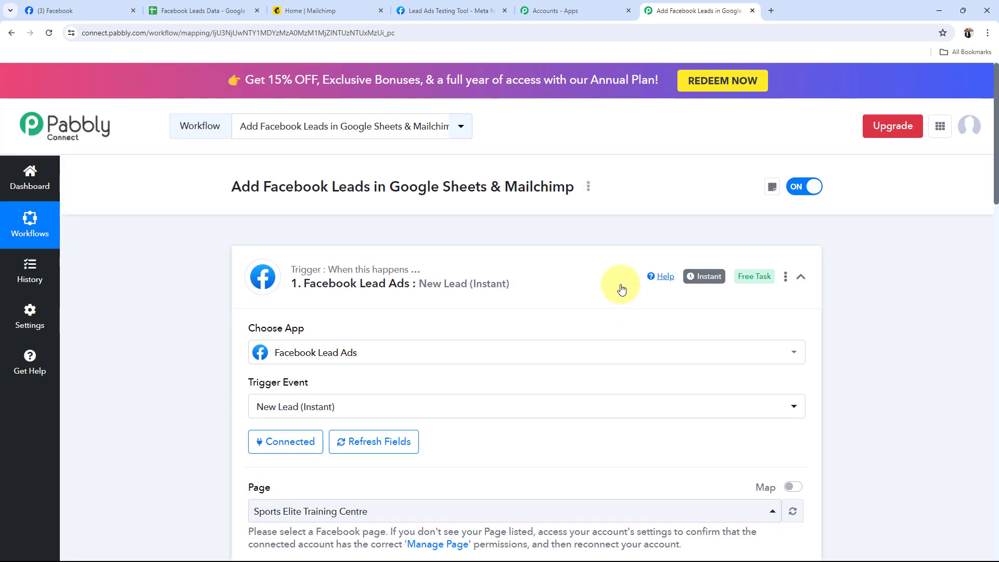
pyautogui.click(561, 266)
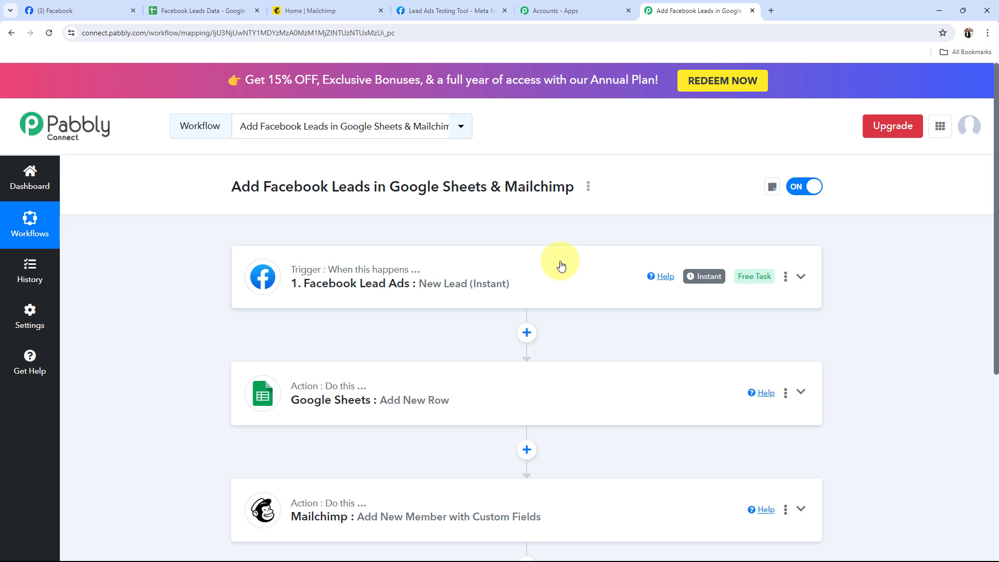
# Connect the Google Sheets Add New Row action using the existing account connection and save it
pyautogui.click(350, 407)
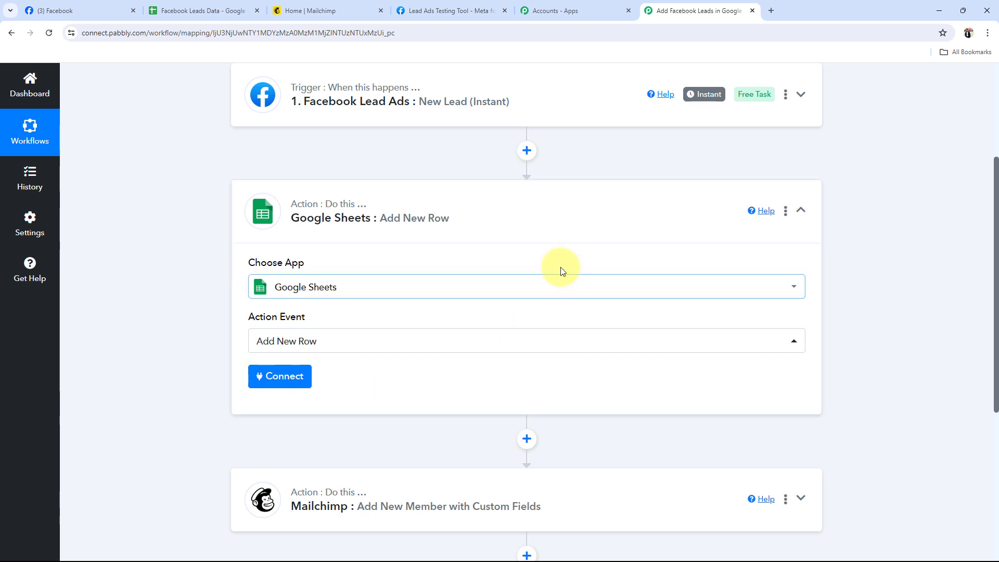
pyautogui.click(291, 377)
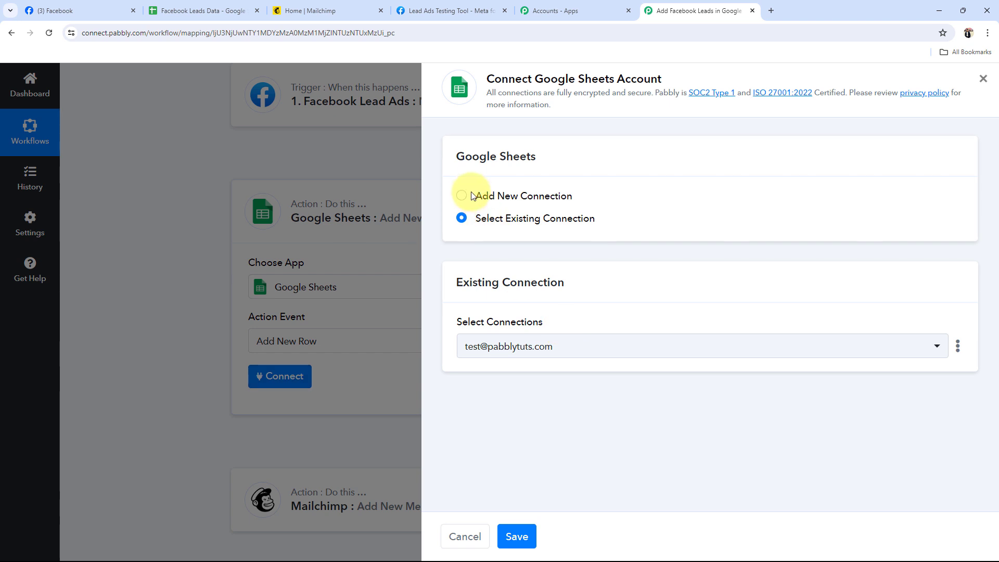
pyautogui.click(473, 196)
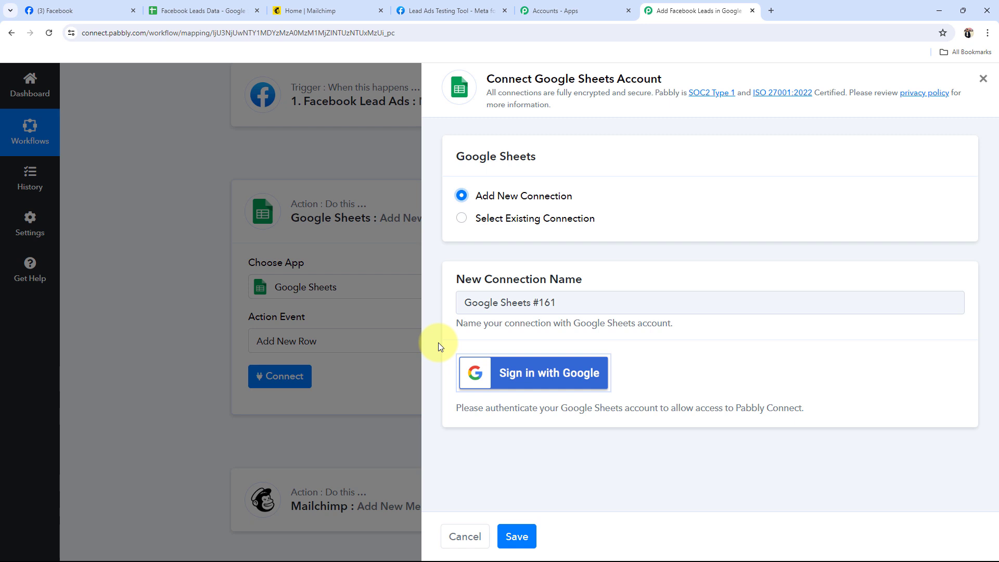
pyautogui.click(461, 218)
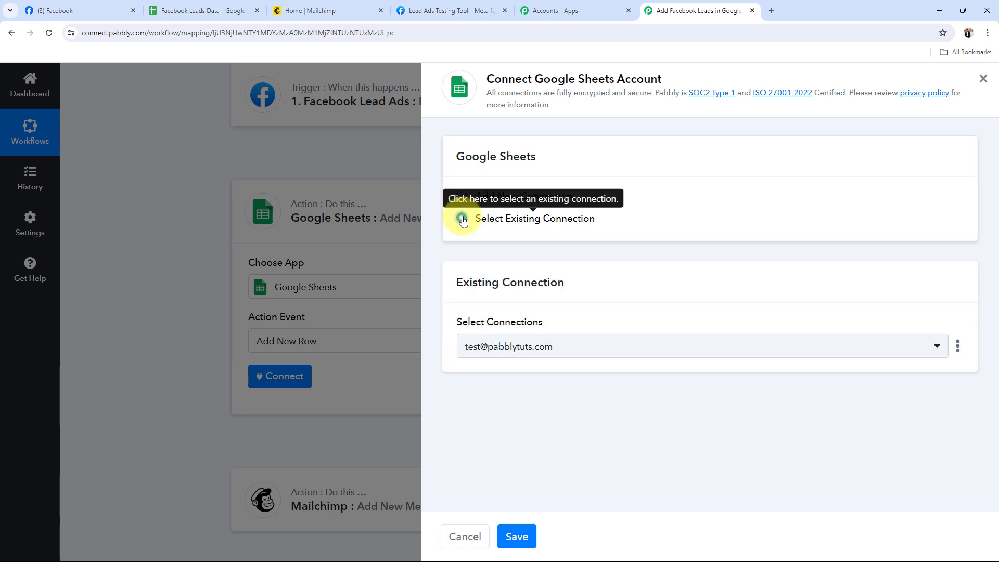
pyautogui.click(520, 536)
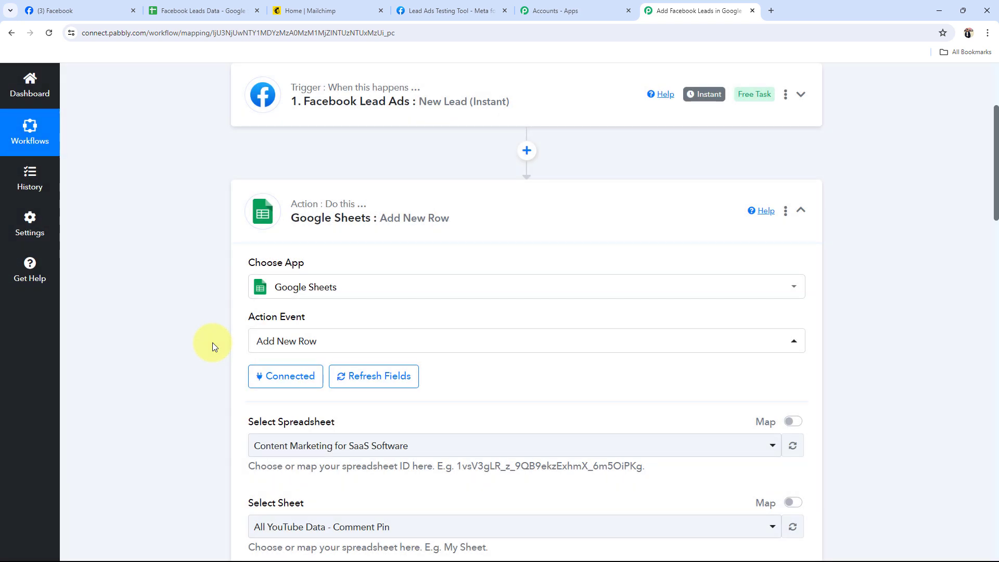
# Set the Google Sheets action's spreadsheet to Facebook Leads Data, checking its name and column headers in Google Sheets
pyautogui.scroll(-4, 194, 327)
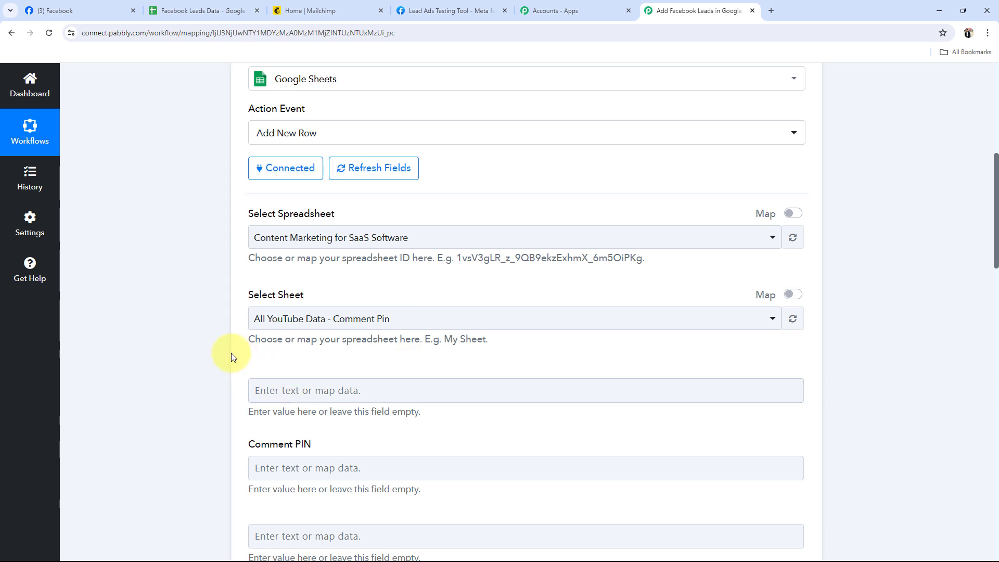
pyautogui.tripleClick(318, 214)
pyautogui.click(131, 232)
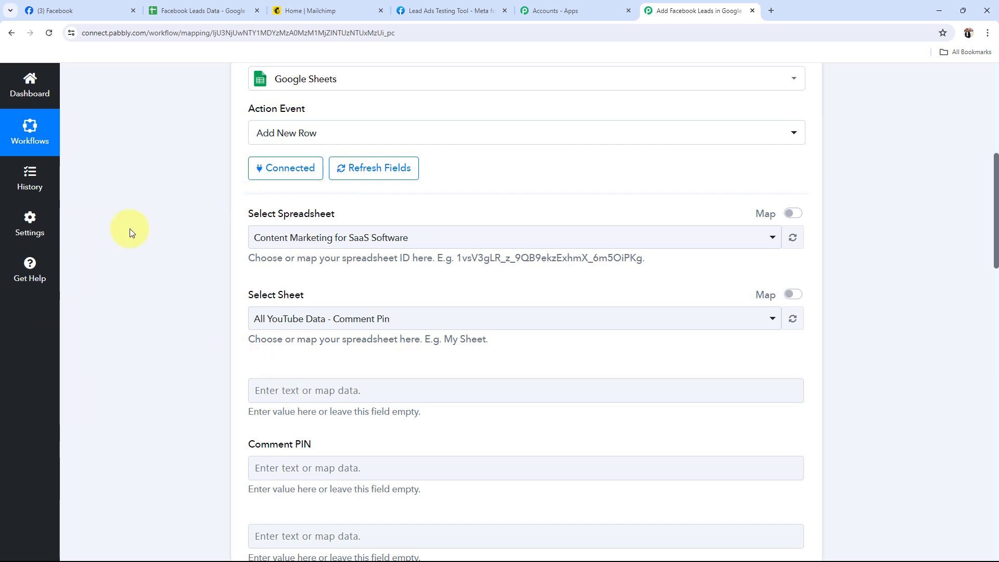
pyautogui.click(196, 4)
pyautogui.click(706, 6)
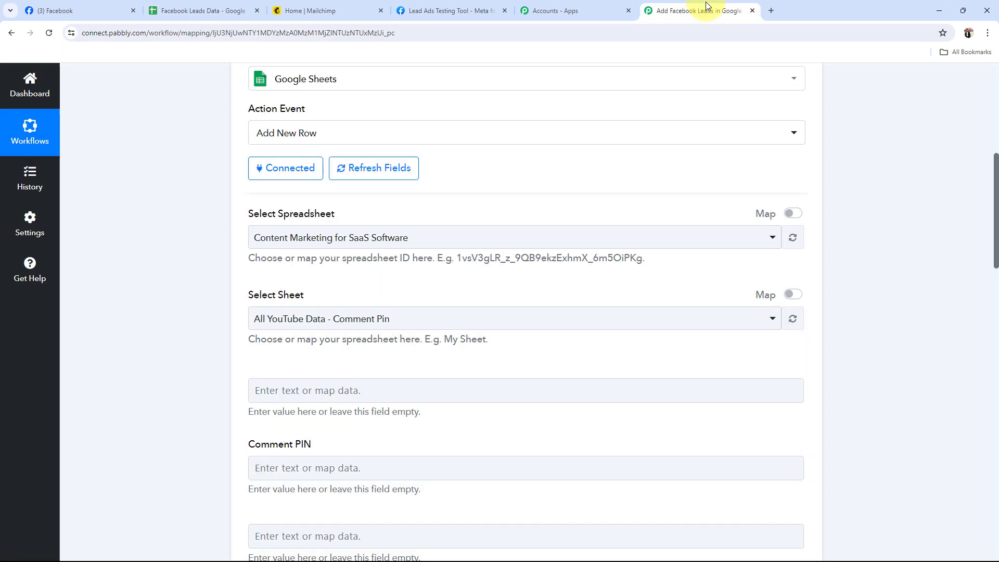
pyautogui.click(272, 239)
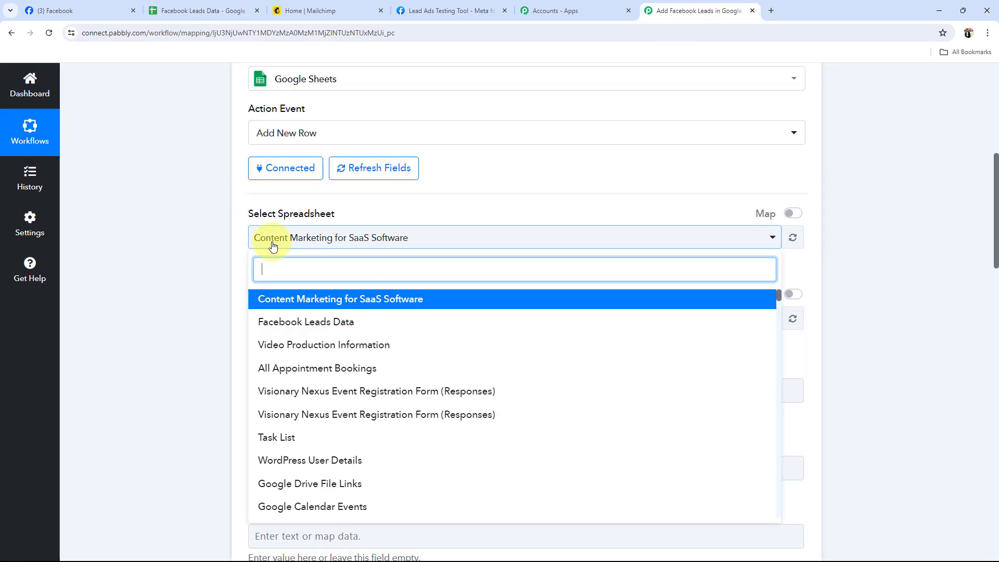
pyautogui.click(280, 323)
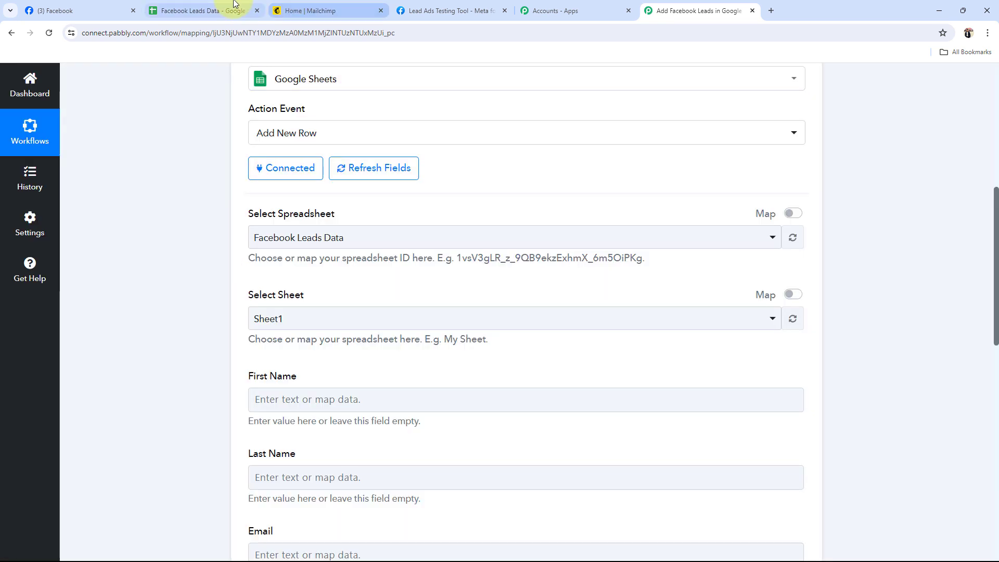
pyautogui.click(201, 11)
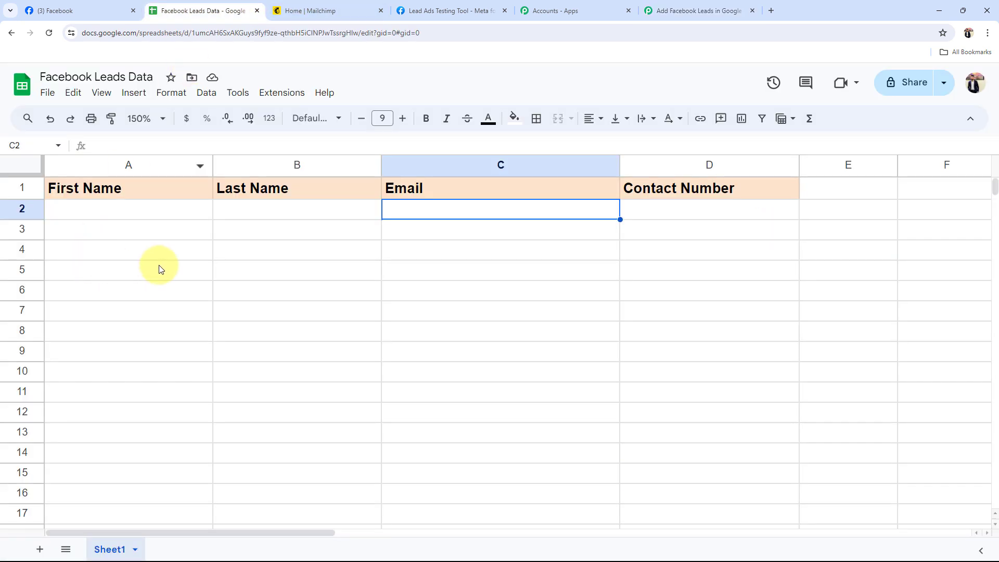
pyautogui.click(668, 9)
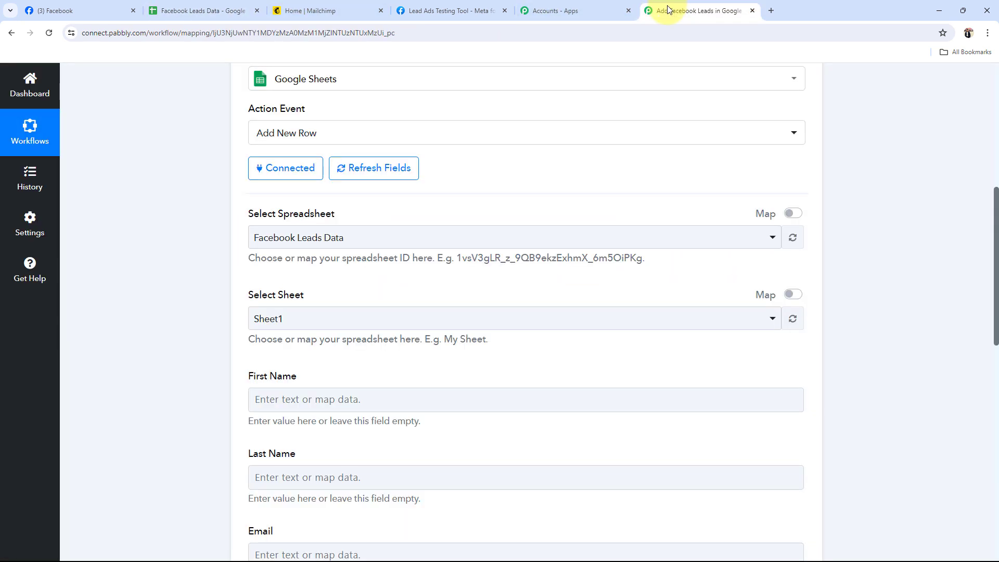
# Set the Google Sheets action's sheet to Sheet1, checking the sheet name in the Facebook Leads Data spreadsheet
pyautogui.scroll(-3, 213, 323)
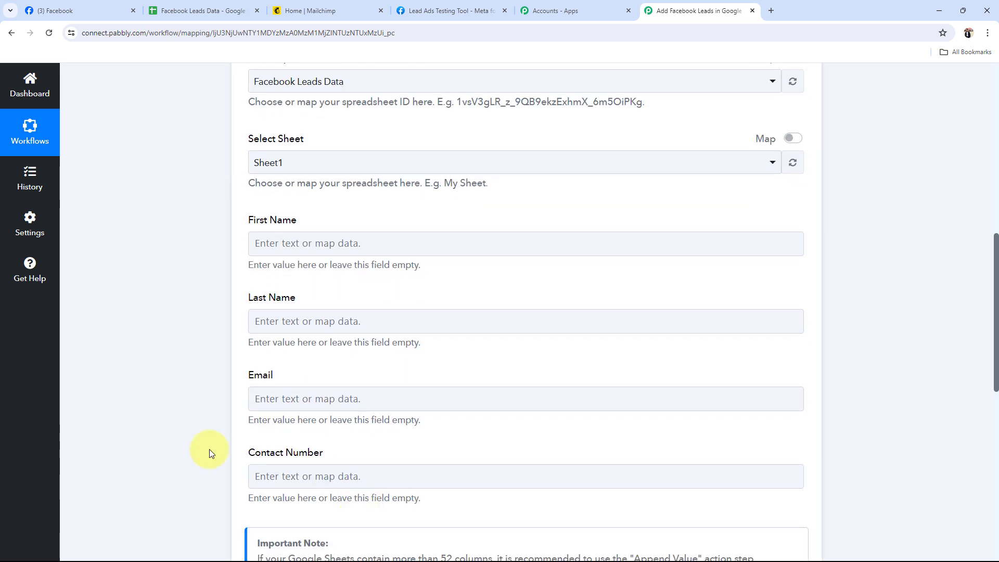
pyautogui.scroll(2, 265, 312)
pyautogui.click(257, 268)
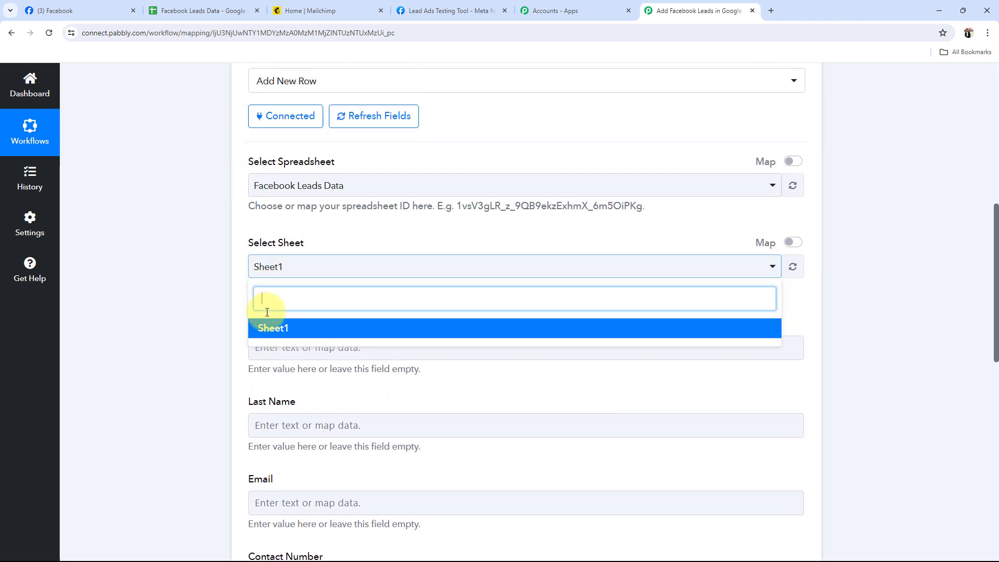
pyautogui.click(267, 328)
pyautogui.click(208, 10)
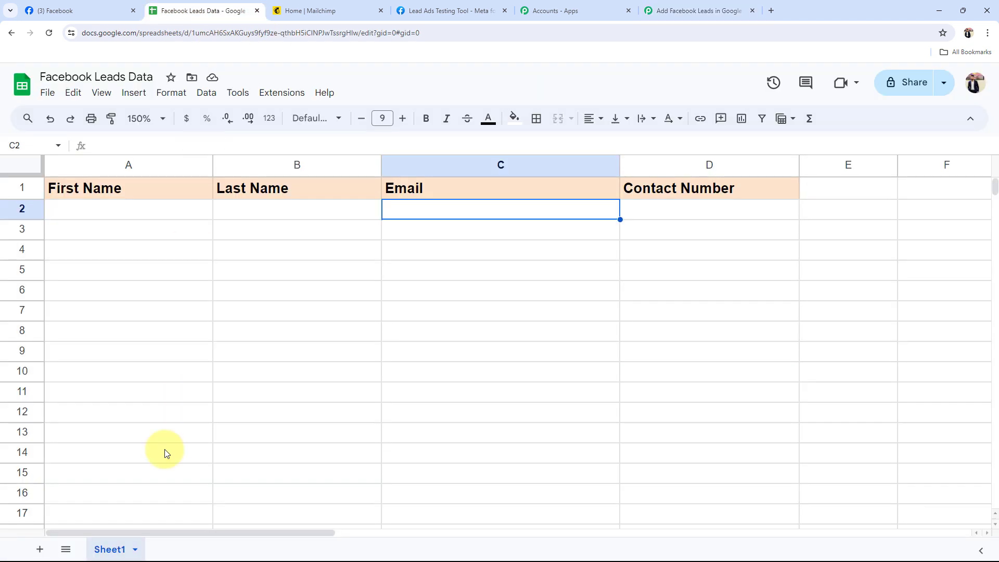
pyautogui.click(707, 15)
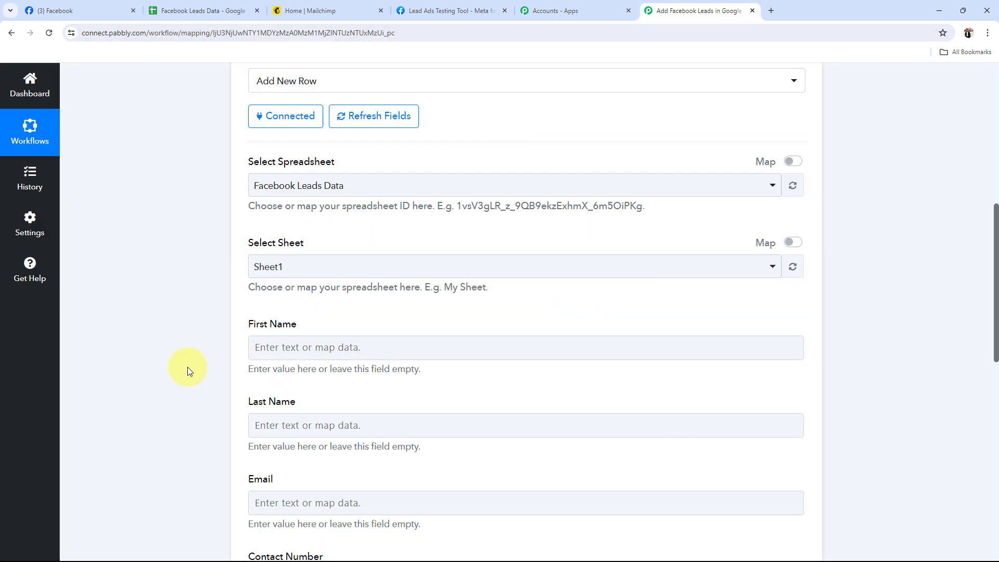
# Map the Google Sheets action's First Name field to Res4 First Name from the Facebook Lead Ads trigger
pyautogui.scroll(-1, 187, 366)
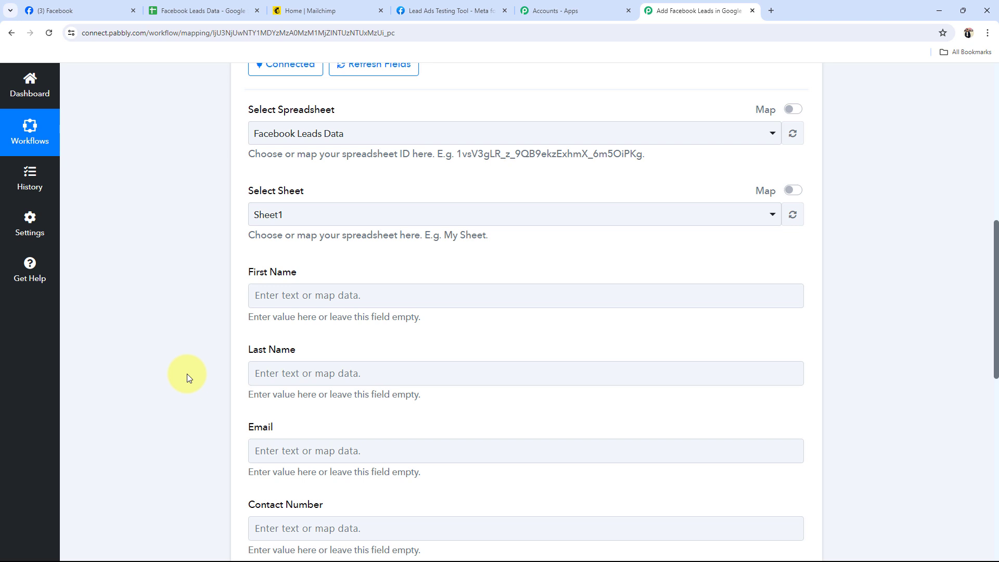
pyautogui.scroll(7, 187, 373)
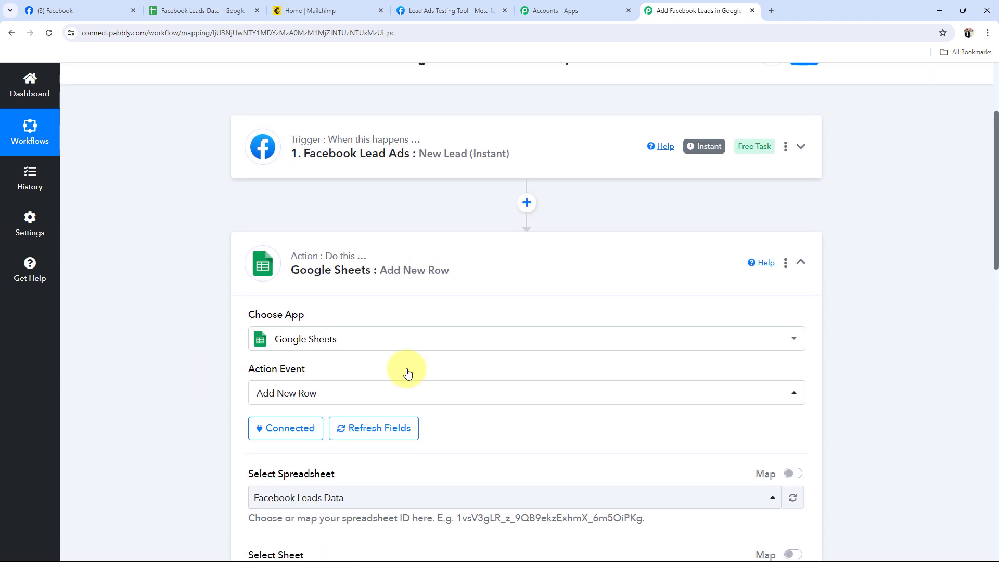
pyautogui.scroll(-7, 128, 377)
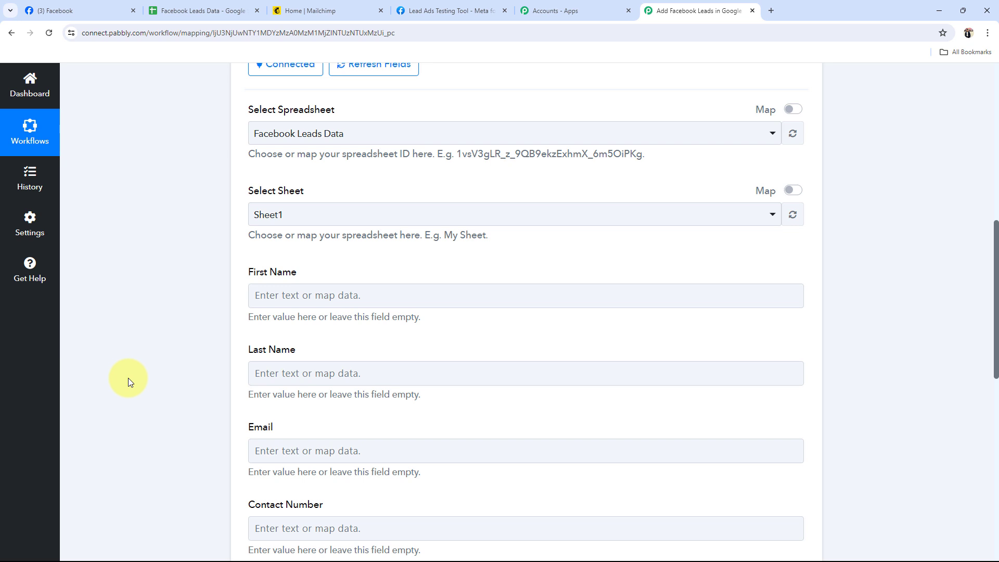
pyautogui.scroll(-3, 128, 377)
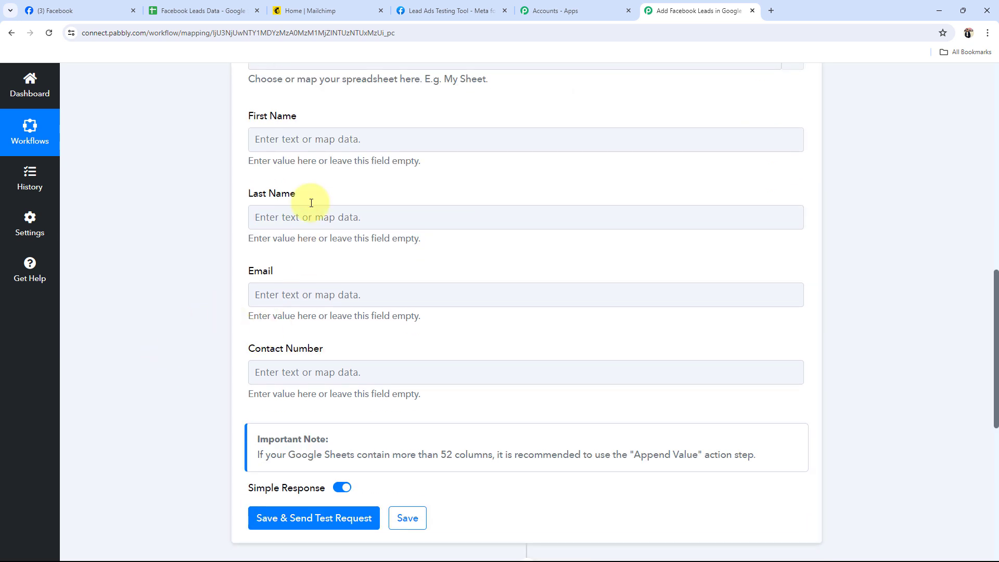
pyautogui.click(280, 141)
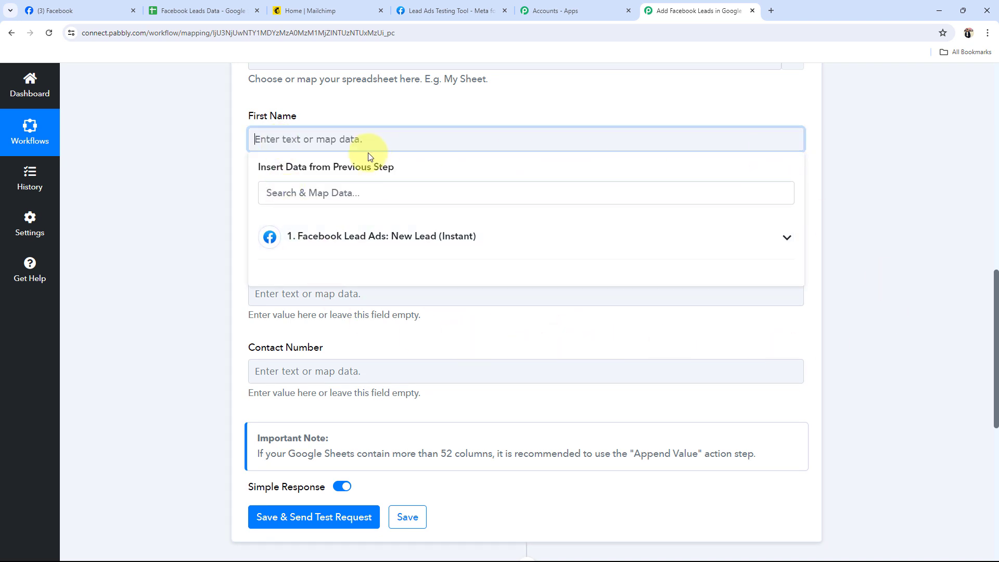
pyautogui.click(780, 247)
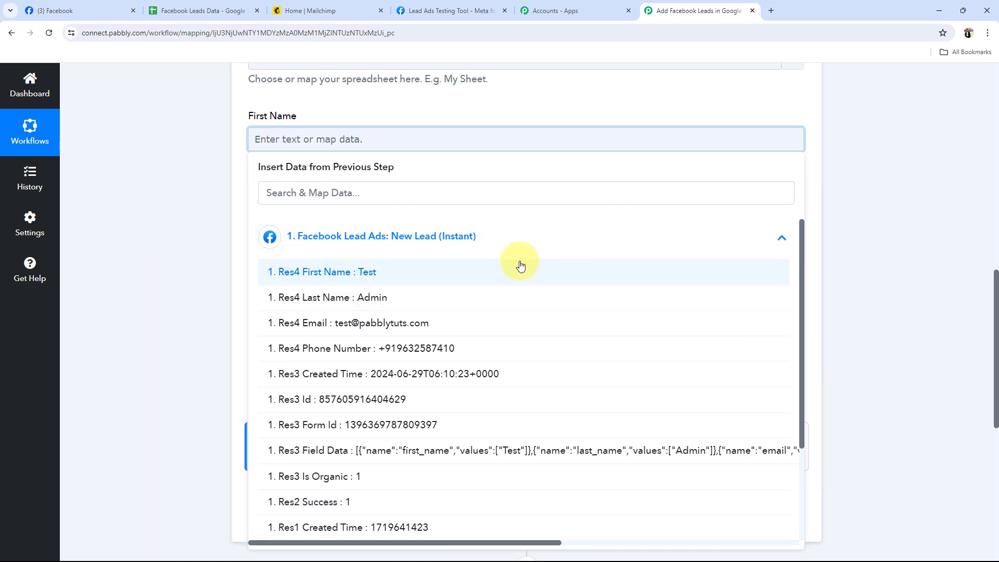
pyautogui.scroll(-3, 434, 437)
pyautogui.scroll(3, 436, 432)
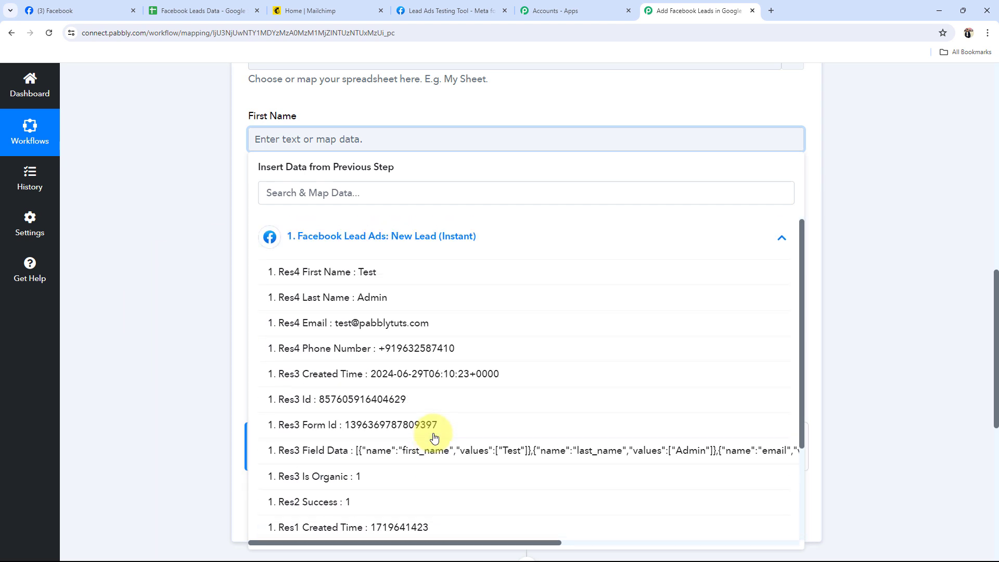
pyautogui.click(322, 274)
pyautogui.click(123, 144)
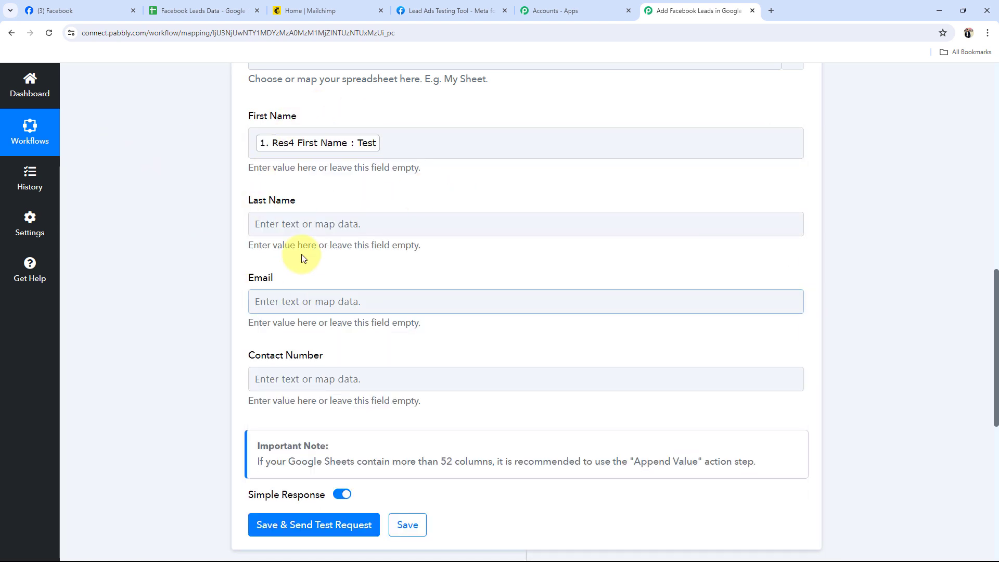
# Map the Last Name field to Res4 Last Name from the Facebook Lead Ads trigger
pyautogui.scroll(-2, 232, 234)
pyautogui.click(293, 123)
pyautogui.click(344, 236)
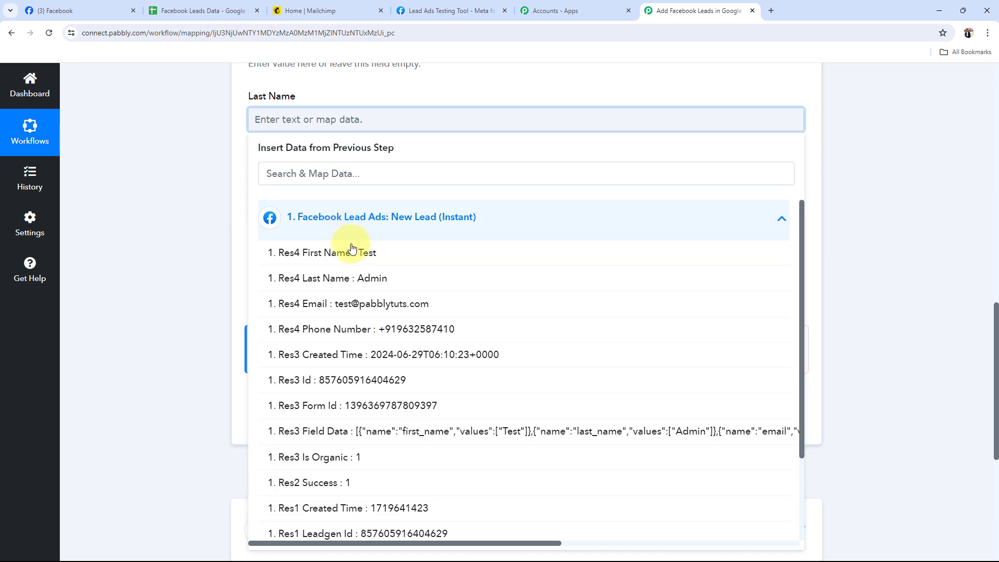
pyautogui.click(356, 283)
pyautogui.click(225, 242)
# Map Email to Res4 Email and Contact Number to Res4 Phone Number from the Facebook Lead Ads trigger
pyautogui.click(289, 209)
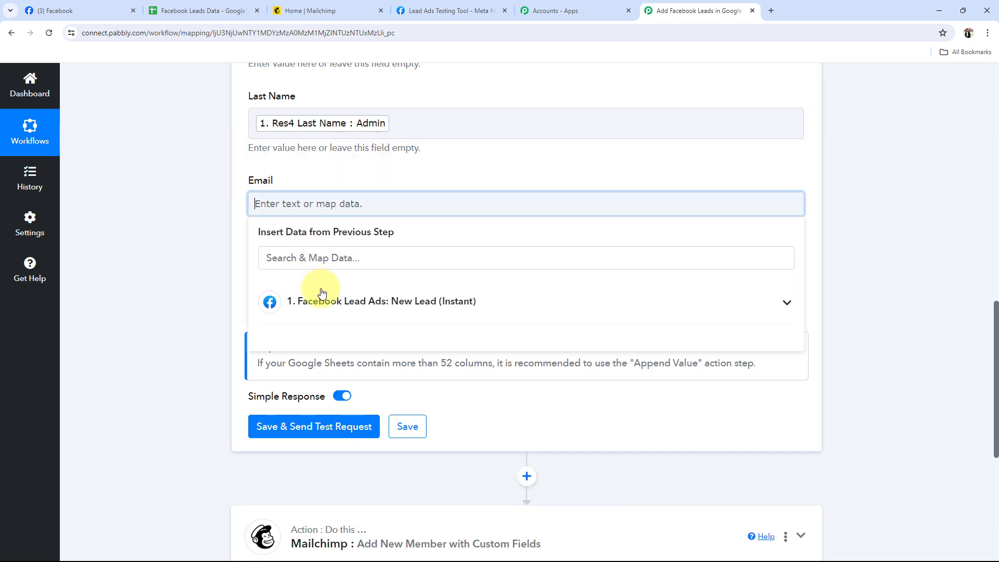
pyautogui.click(323, 292)
pyautogui.click(350, 385)
pyautogui.click(229, 274)
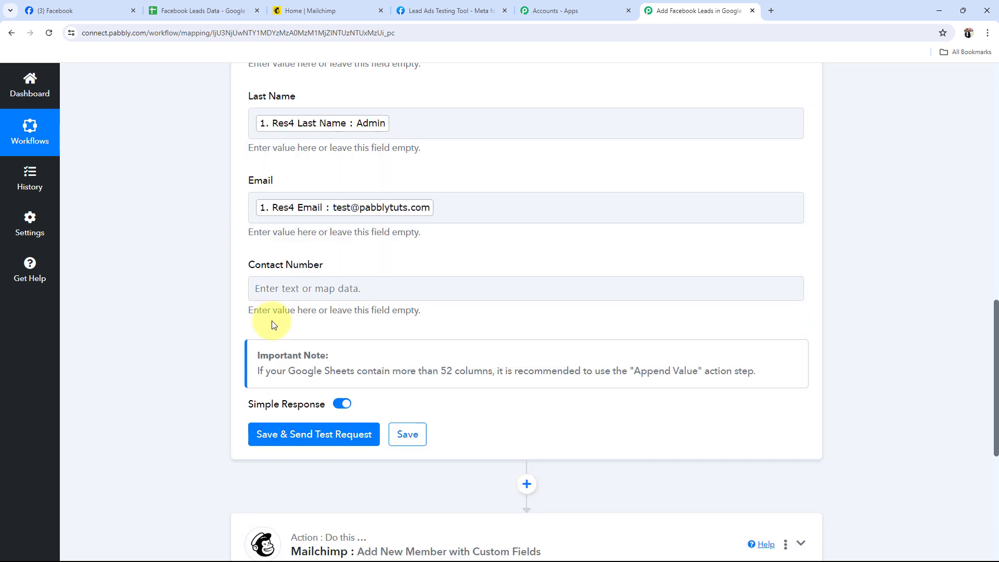
pyautogui.click(288, 296)
pyautogui.click(323, 385)
pyautogui.click(352, 498)
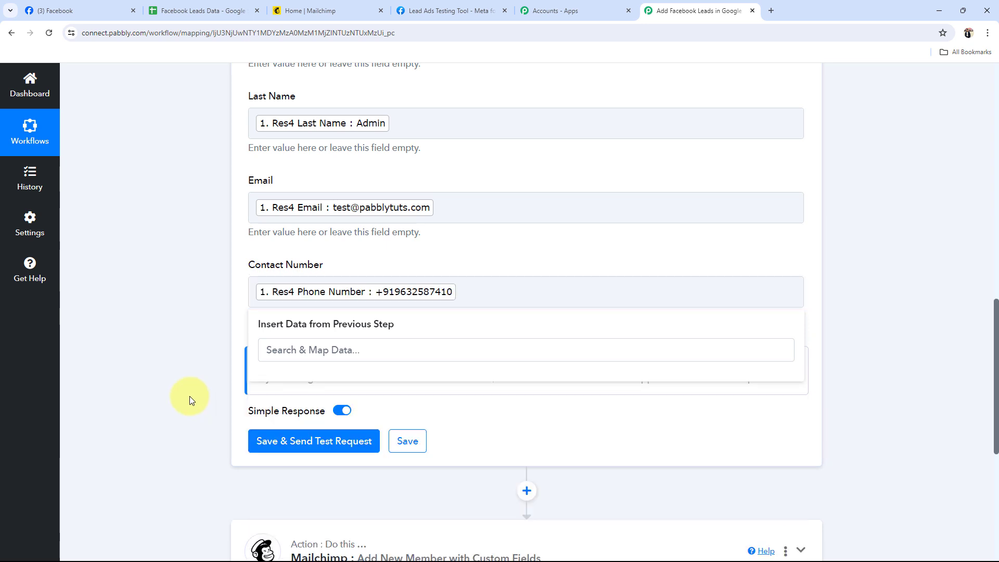
pyautogui.click(189, 398)
# View the Sports Elite Training Centre Facebook page, return to Pabbly Connect and review the mapped Google Sheets fields
pyautogui.scroll(4, 190, 398)
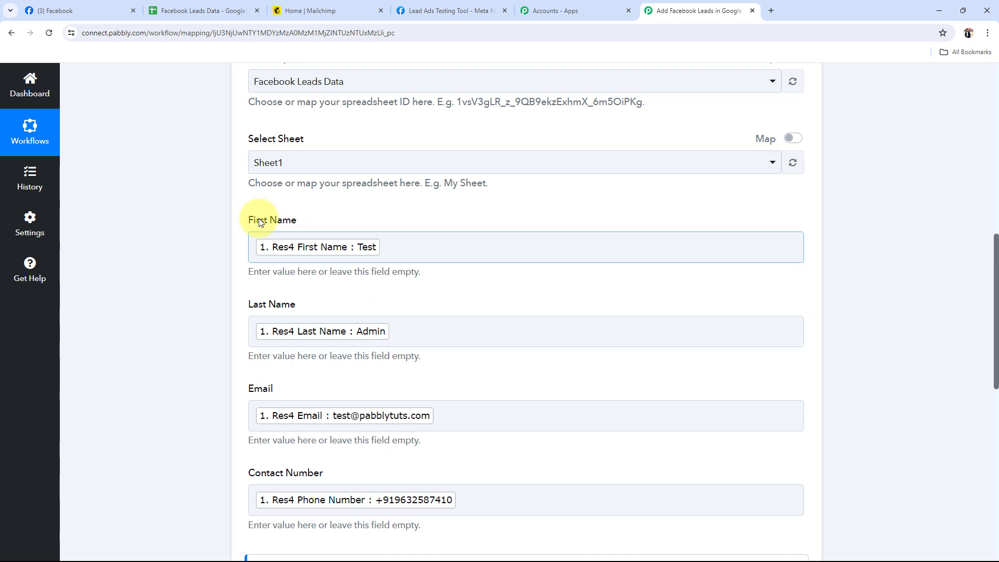
pyautogui.click(104, 10)
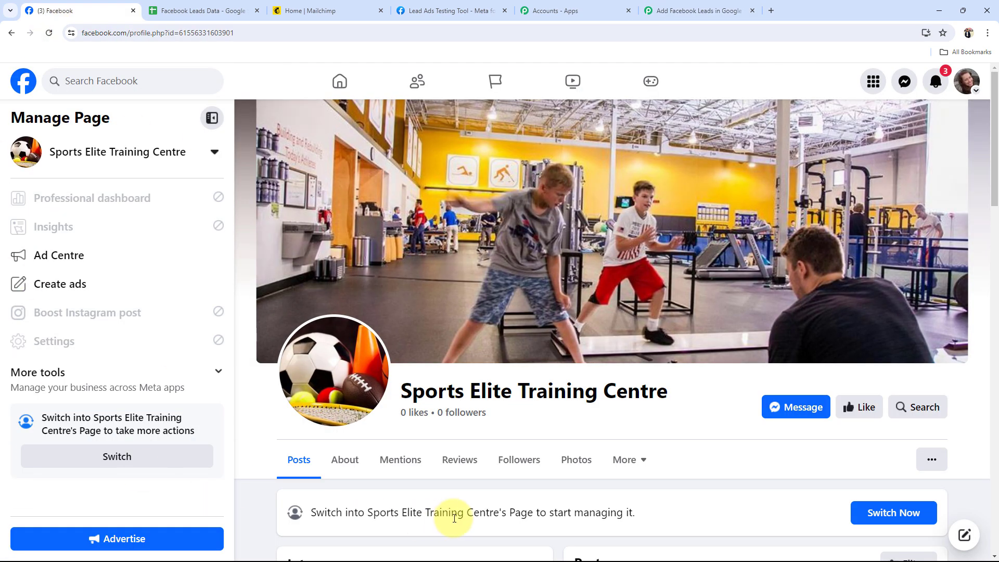
pyautogui.scroll(-4, 408, 383)
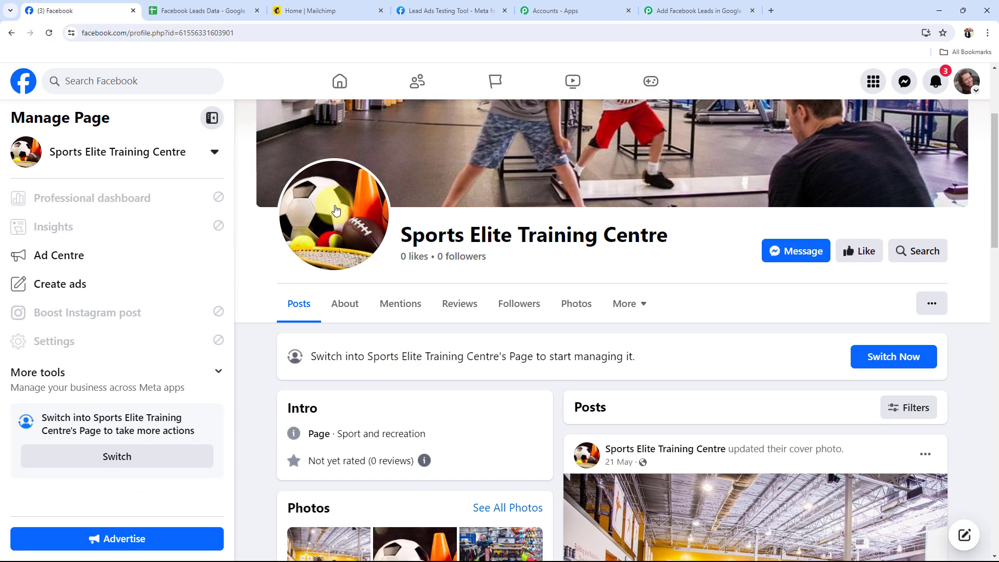
pyautogui.click(697, 10)
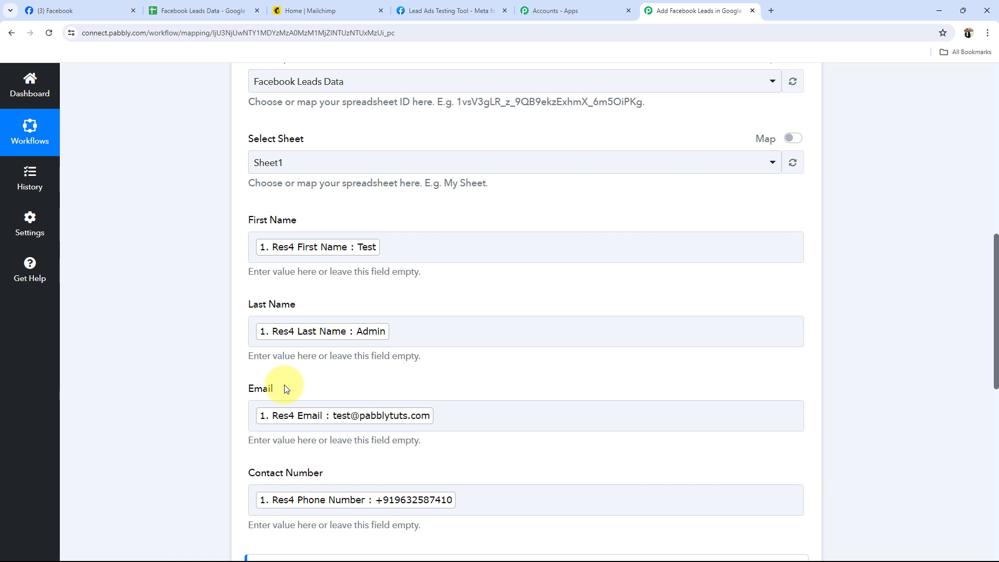
pyautogui.scroll(-2, 284, 387)
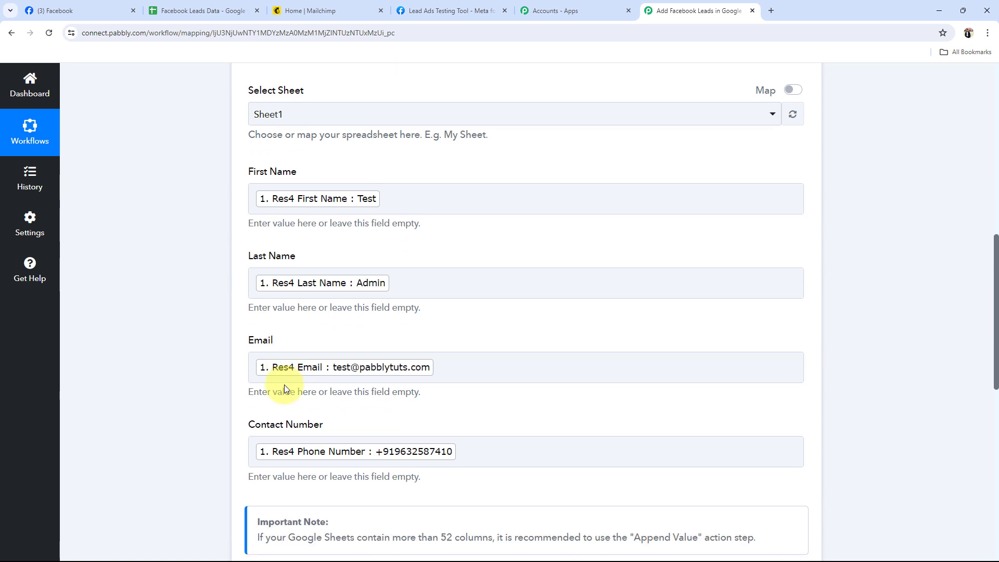
pyautogui.click(489, 312)
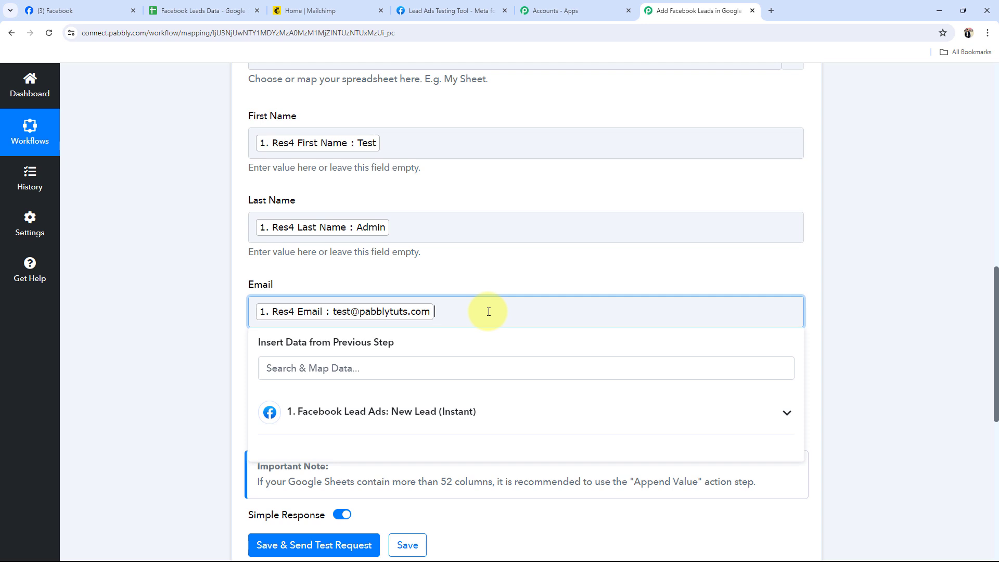
pyautogui.click(198, 336)
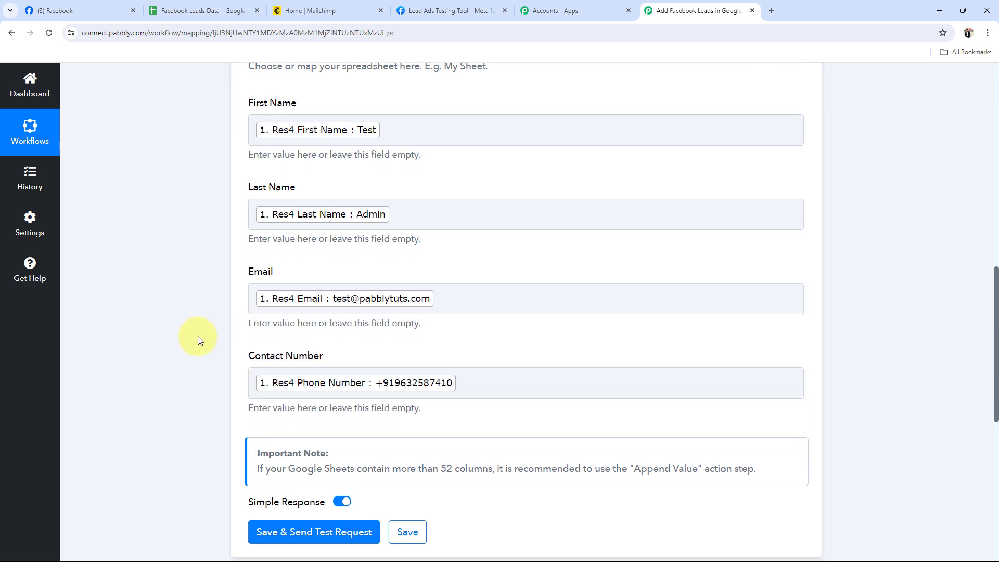
# Save the Google Sheets action, send a test request and review the updated range, columns and cells in the response
pyautogui.scroll(-4, 198, 335)
pyautogui.click(284, 341)
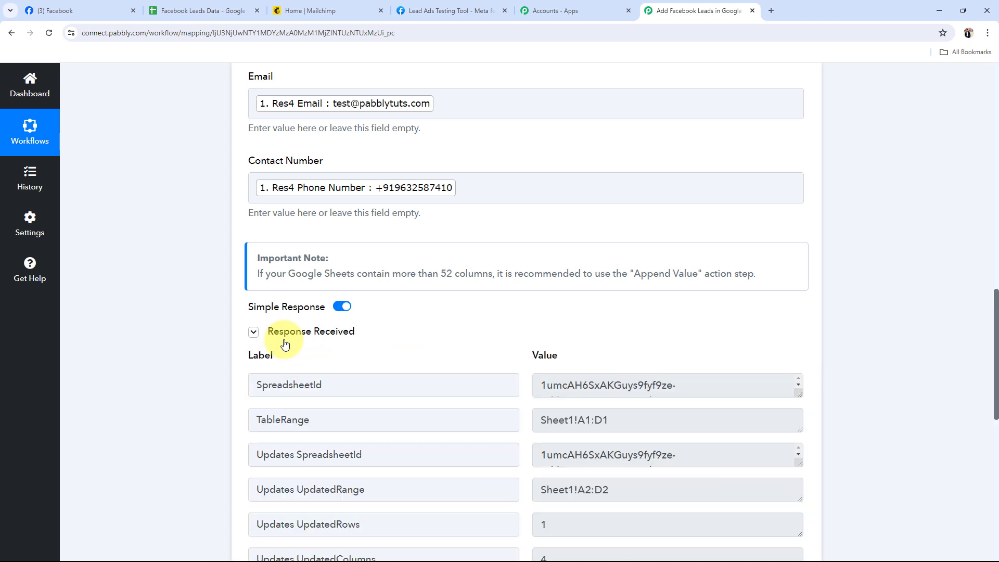
pyautogui.scroll(-4, 290, 339)
pyautogui.doubleClick(640, 359)
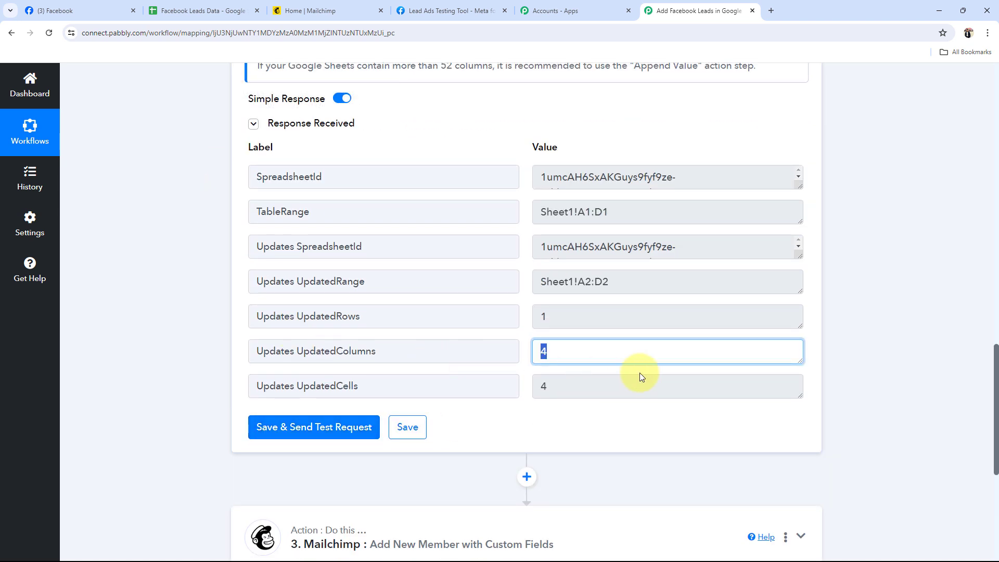
pyautogui.doubleClick(640, 377)
pyautogui.doubleClick(542, 246)
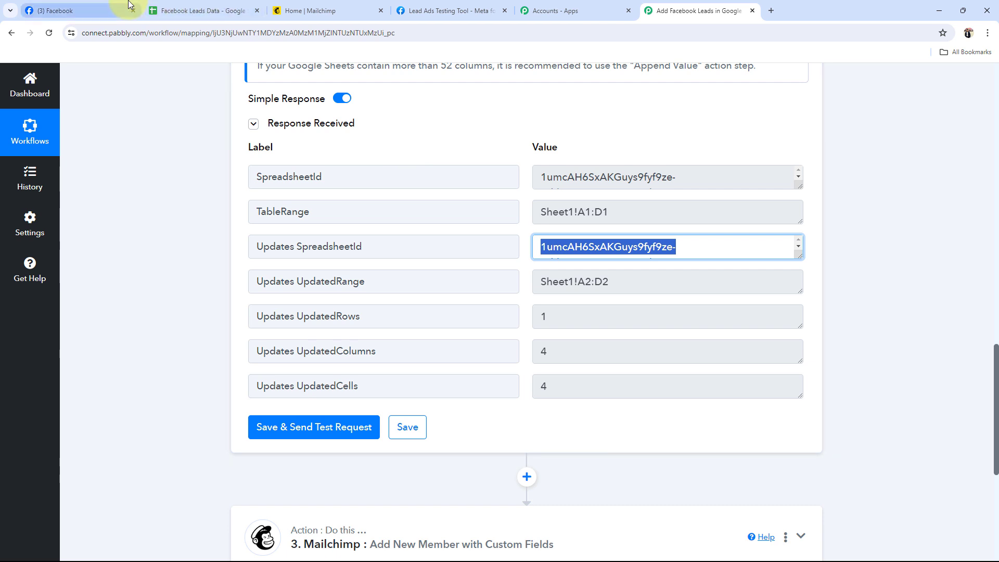
# Switch to the Facebook Leads Data spreadsheet and format A2:D2 with font size 9, no bold and a white fill
pyautogui.click(182, 11)
pyautogui.click(758, 213)
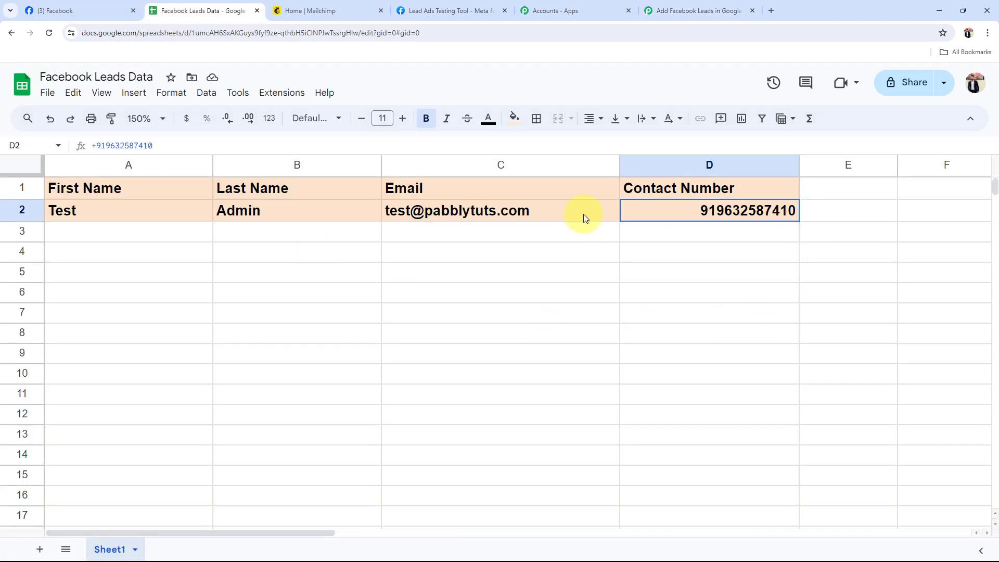
pyautogui.moveTo(583, 214); pyautogui.dragTo(178, 214)
pyautogui.click(360, 118)
pyautogui.click(361, 118)
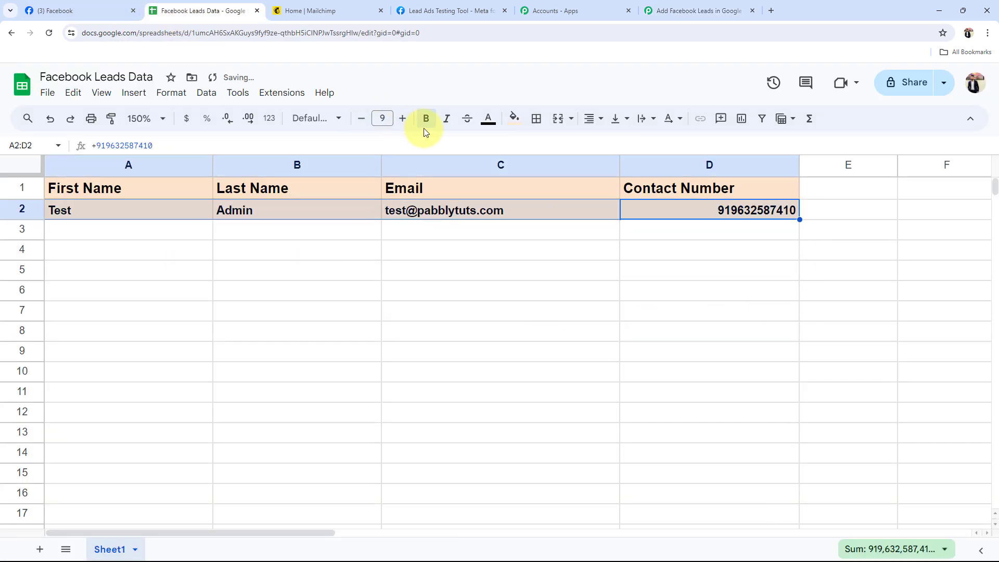
pyautogui.click(425, 121)
pyautogui.click(513, 118)
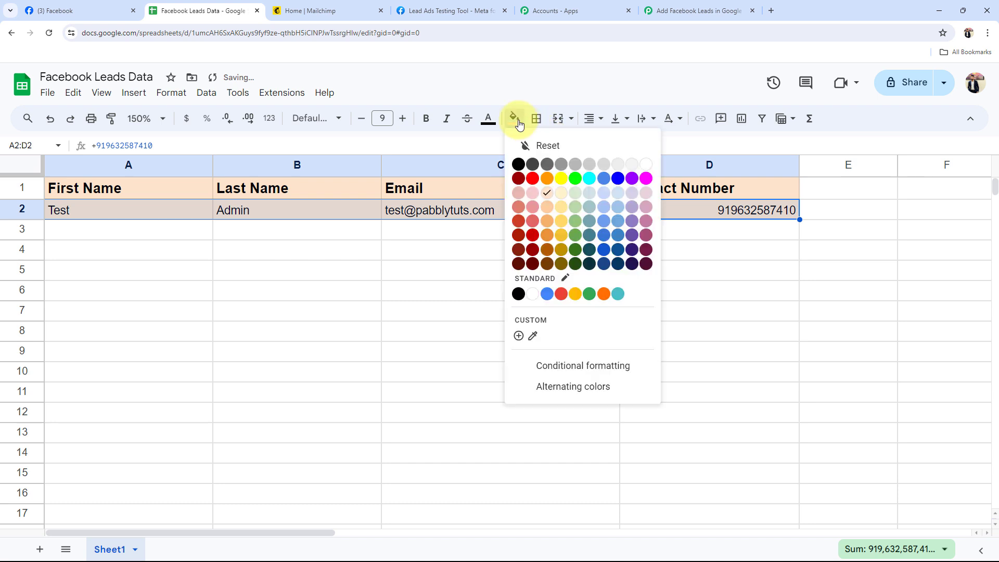
pyautogui.click(652, 166)
pyautogui.click(437, 349)
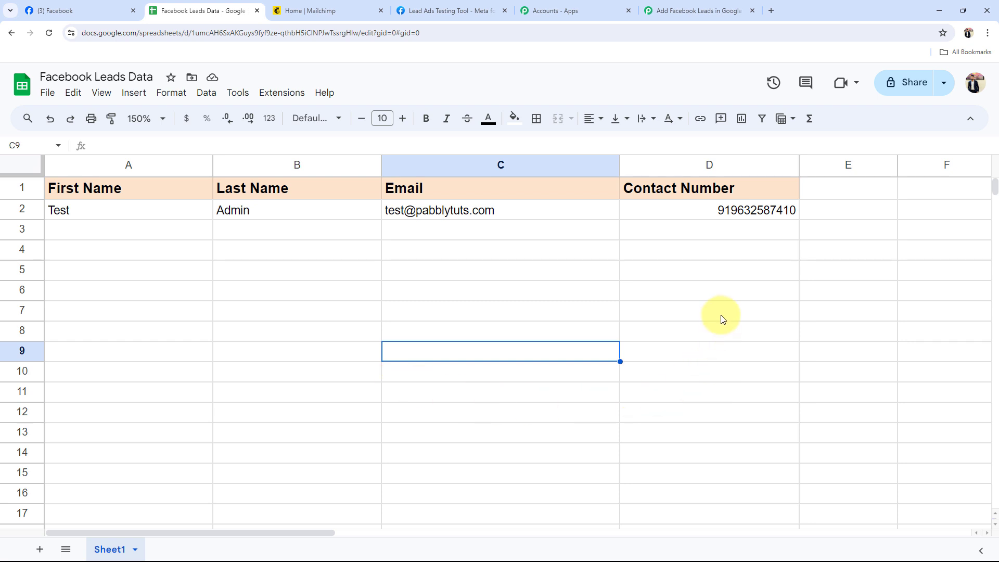
# Check the contact number, email, last name and first name cells of the new lead in row 2
pyautogui.click(670, 211)
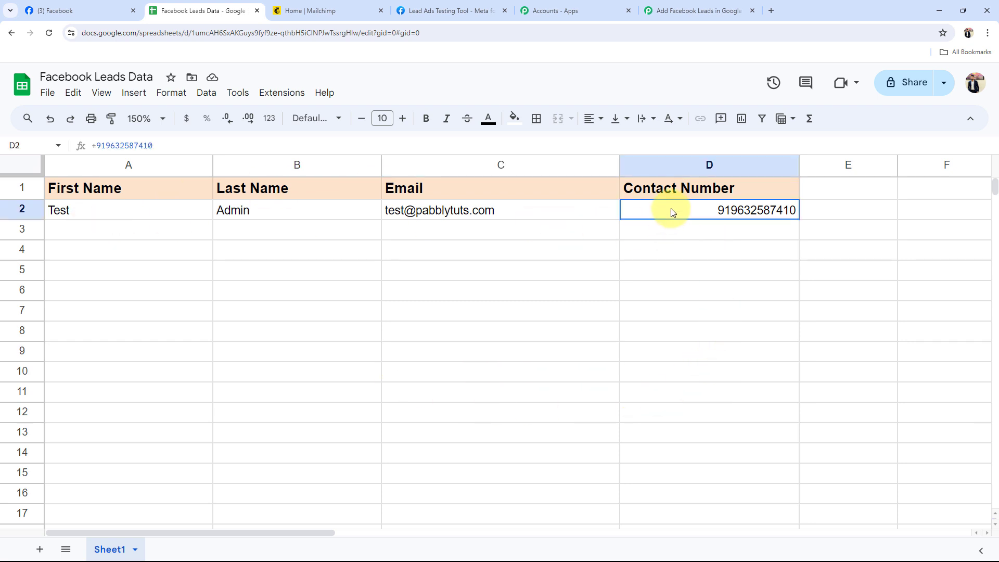
pyautogui.click(462, 209)
pyautogui.click(270, 209)
pyautogui.click(151, 210)
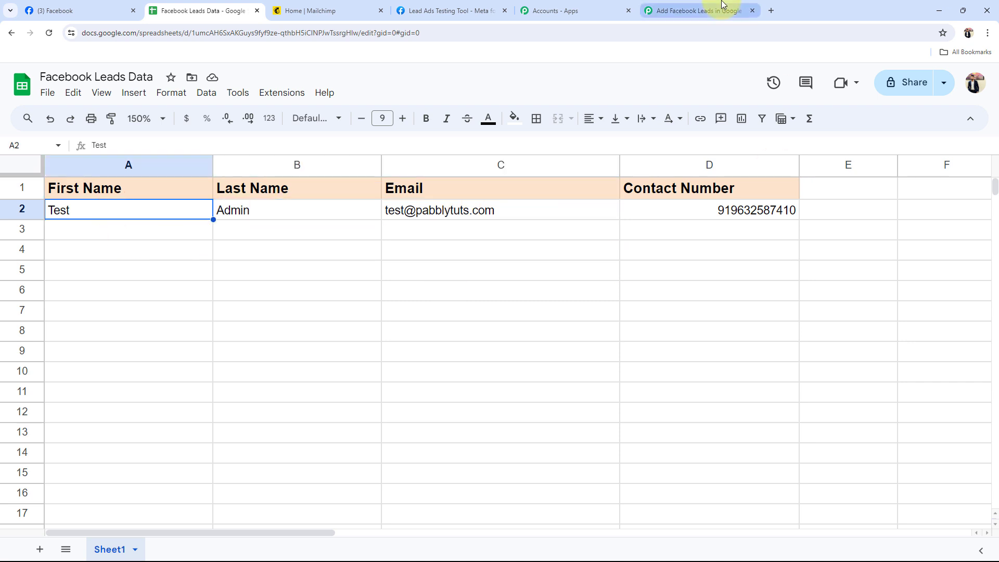
# Switch back to the Pabbly Connect workflow and collapse the Google Sheets Add New Row action
pyautogui.click(702, 11)
pyautogui.scroll(10, 207, 350)
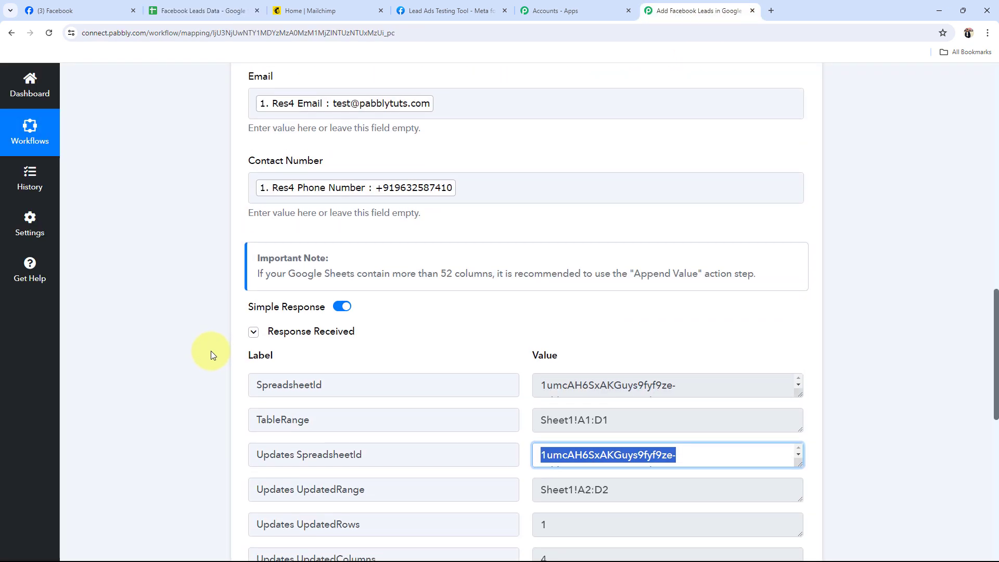
pyautogui.scroll(6, 508, 294)
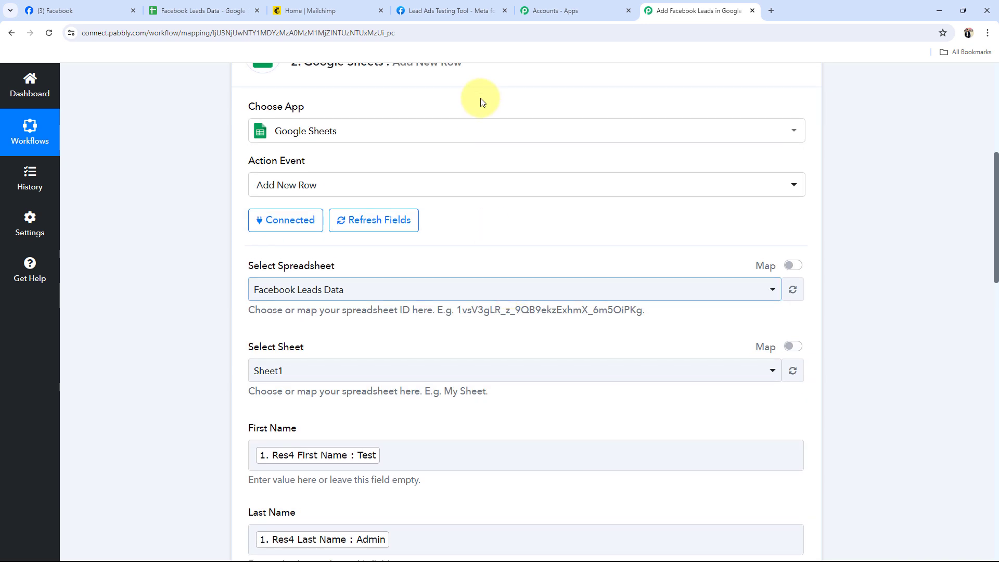
pyautogui.click(528, 207)
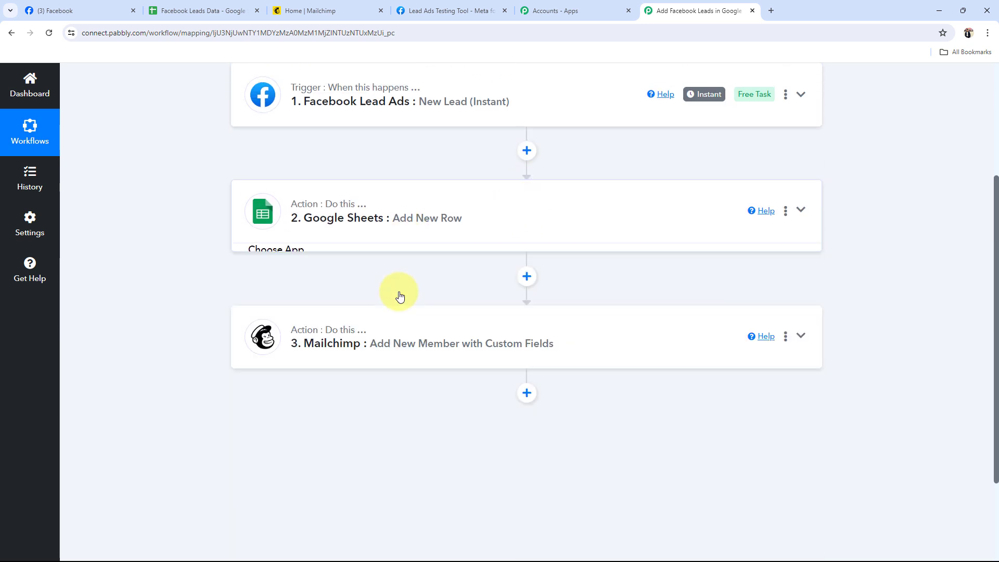
# Expand the Mailchimp action, start a new Mailchimp connection and check its required token and data center fields
pyautogui.click(363, 341)
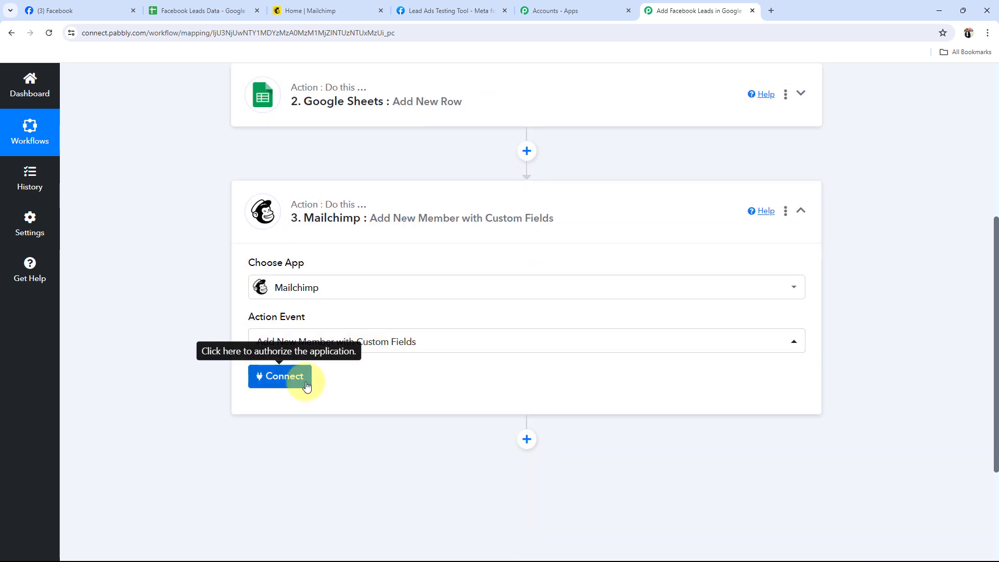
pyautogui.click(265, 376)
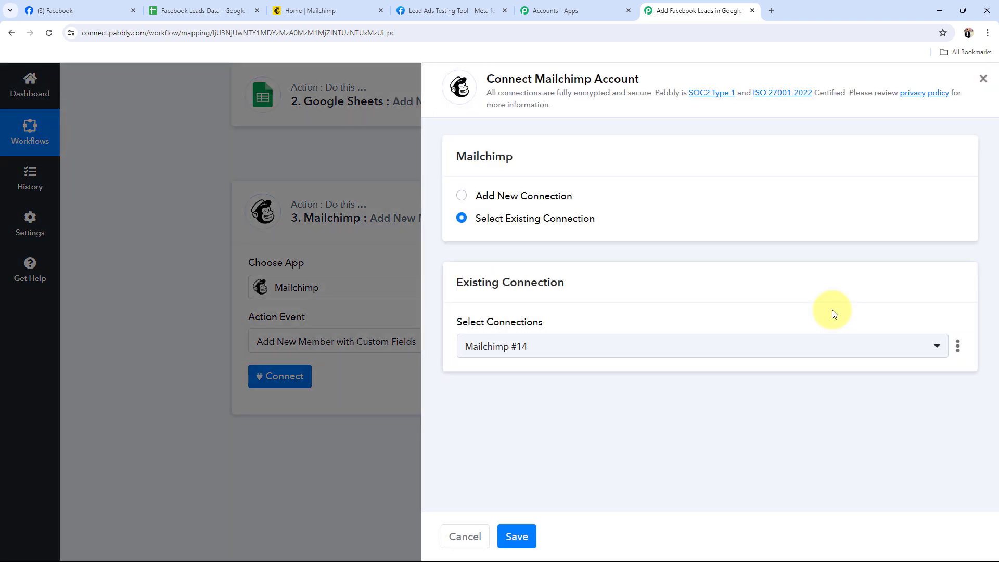
pyautogui.click(462, 196)
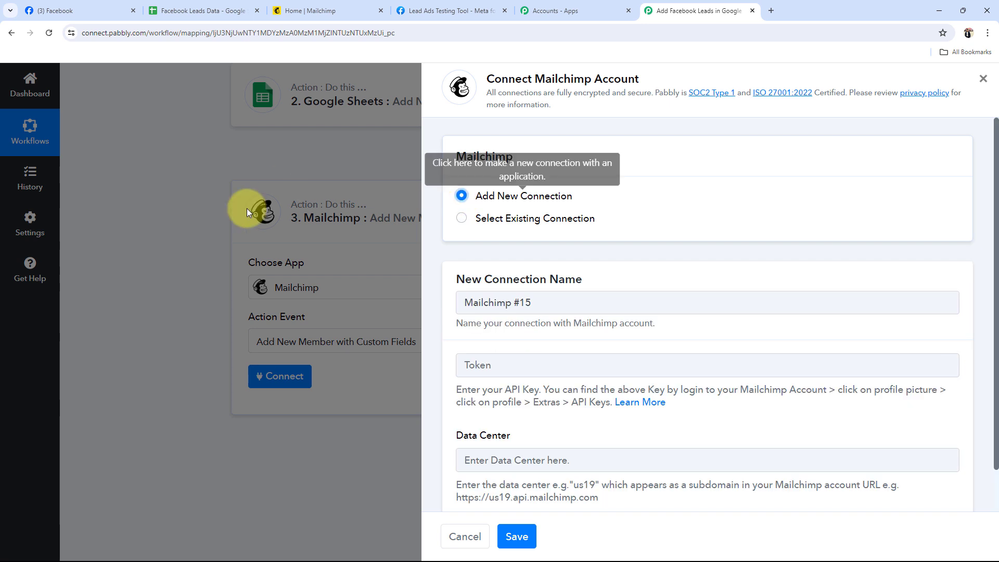
pyautogui.scroll(-2, 484, 421)
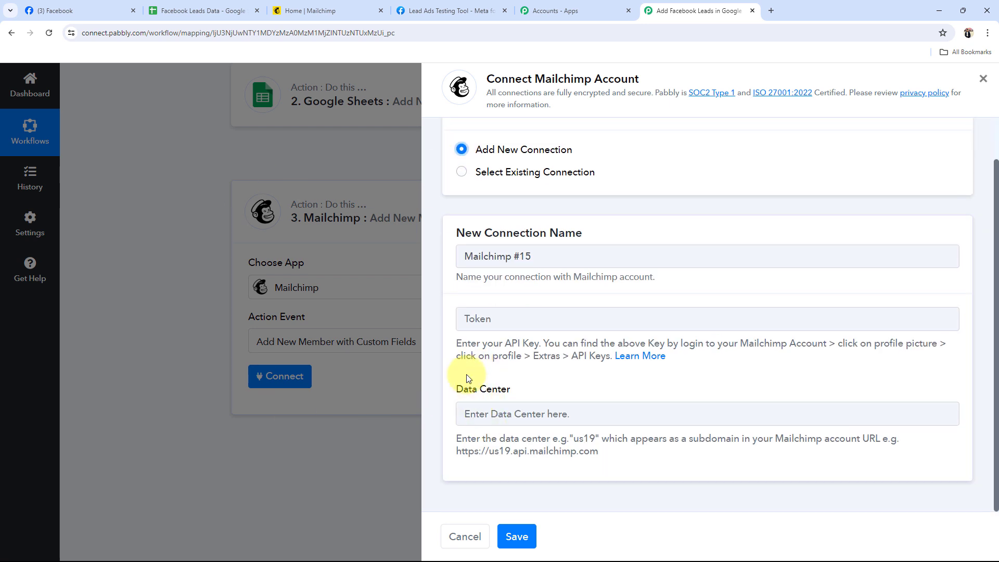
pyautogui.moveTo(448, 392); pyautogui.dragTo(515, 390)
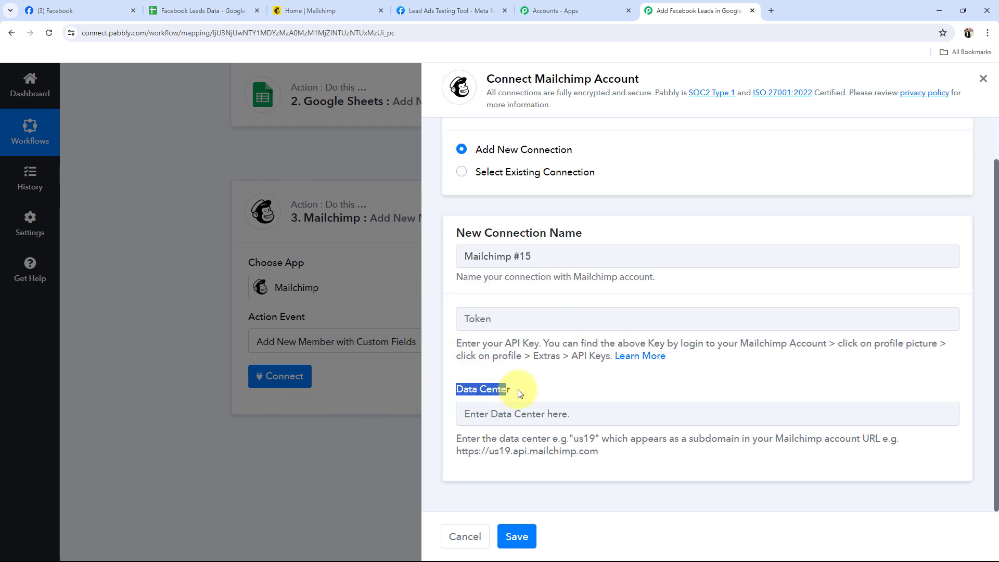
pyautogui.click(515, 390)
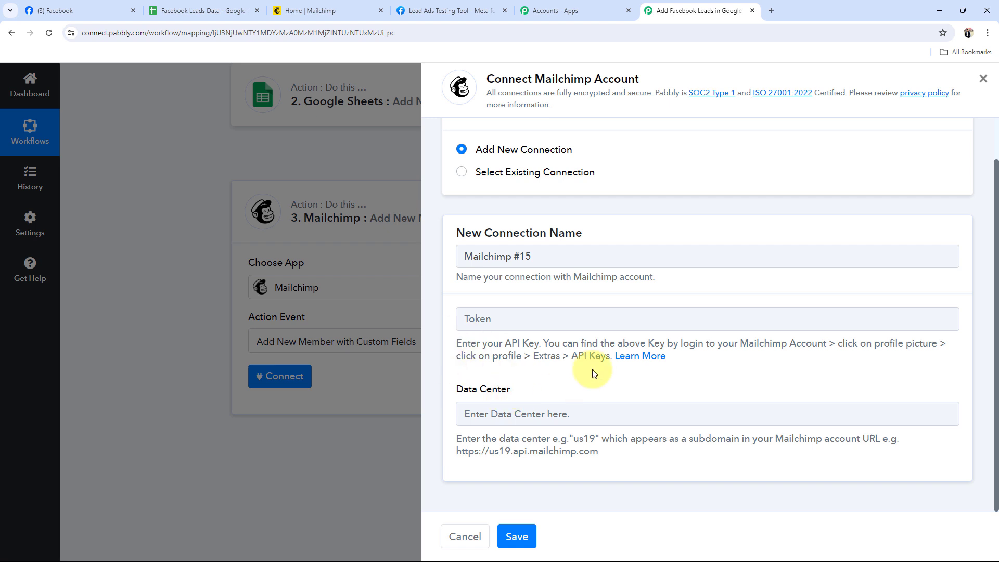
# Switch to the Mailchimp account and open the API keys page from the profile's extras
pyautogui.click(326, 10)
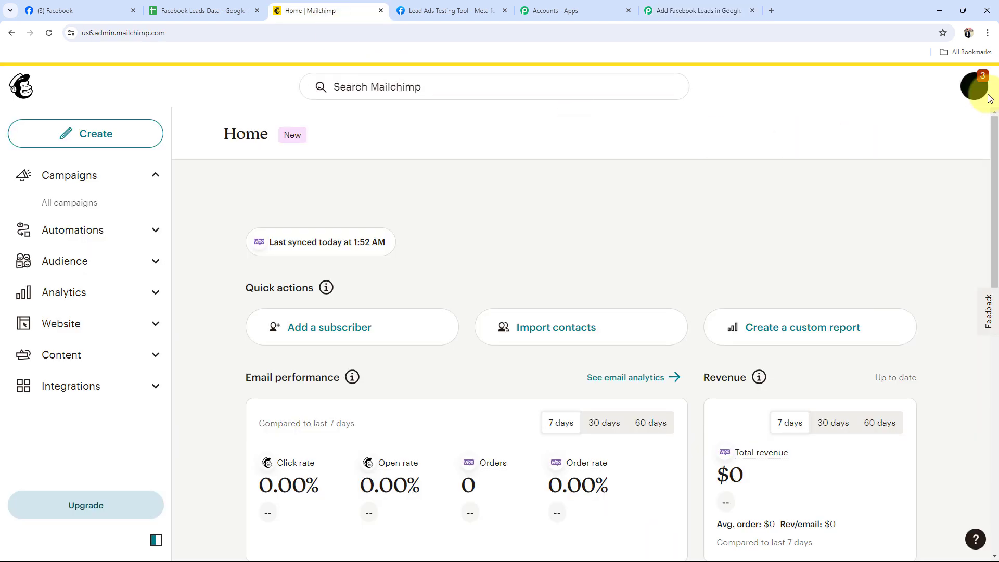
pyautogui.click(974, 86)
pyautogui.click(811, 181)
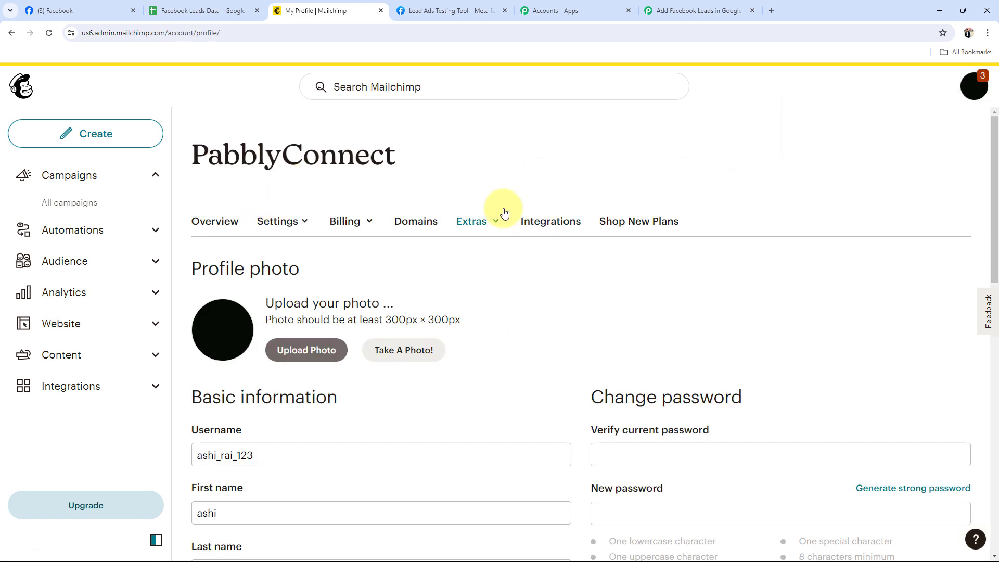
pyautogui.click(492, 221)
pyautogui.click(484, 282)
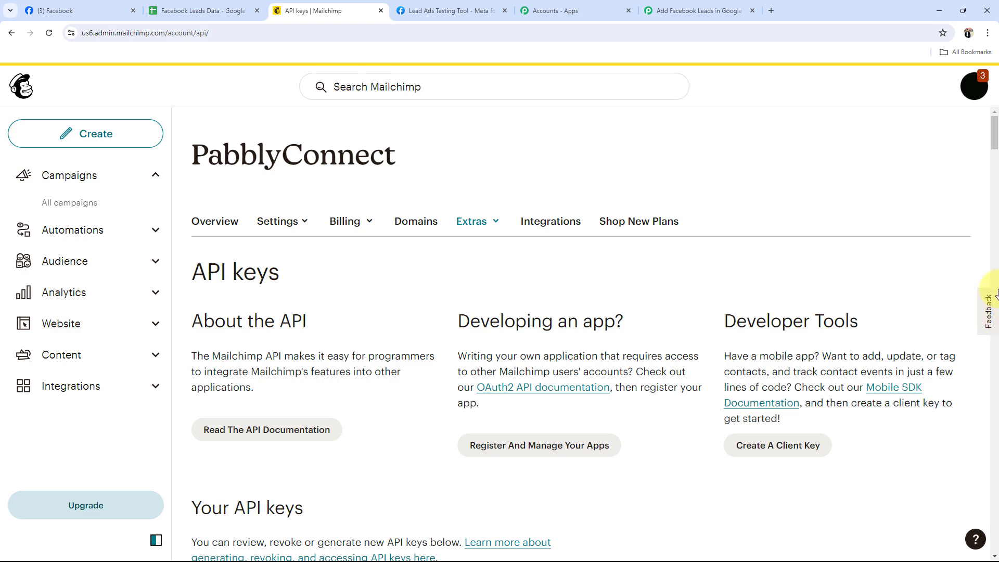
# Generate a new Mailchimp API key named Facebook Integration and copy it
pyautogui.moveTo(992, 133); pyautogui.dragTo(992, 542)
pyautogui.scroll(7, 369, 330)
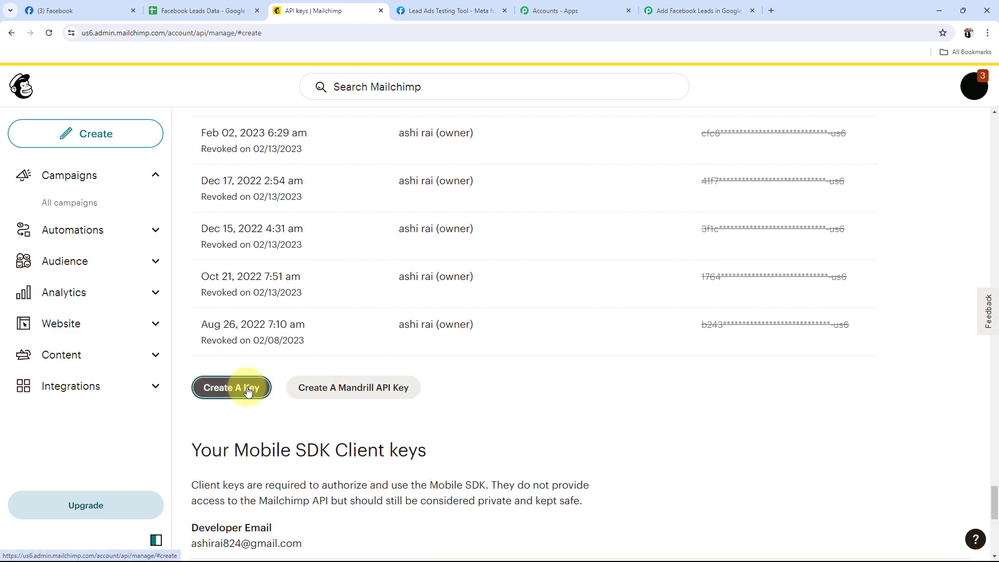
pyautogui.click(232, 385)
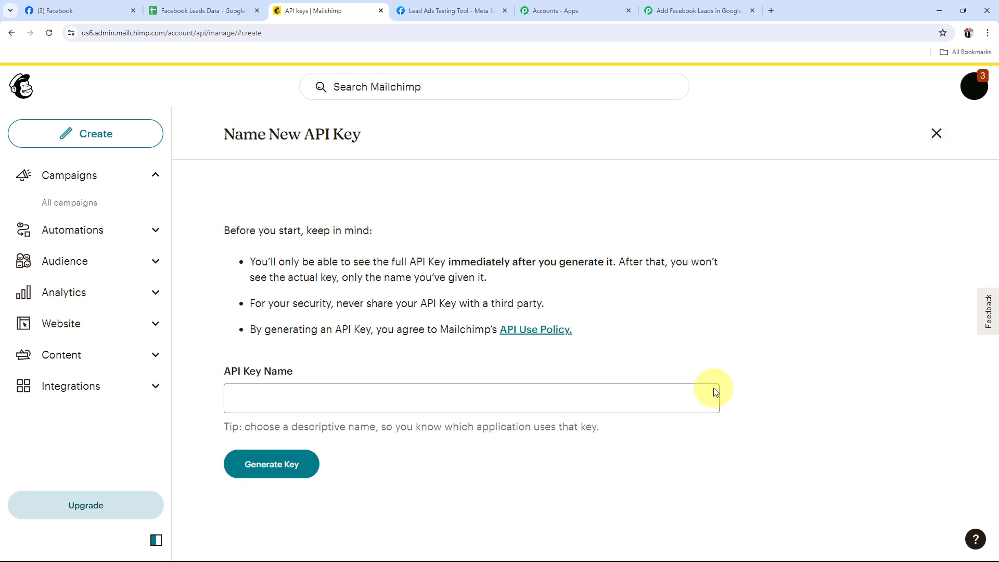
pyautogui.click(265, 407)
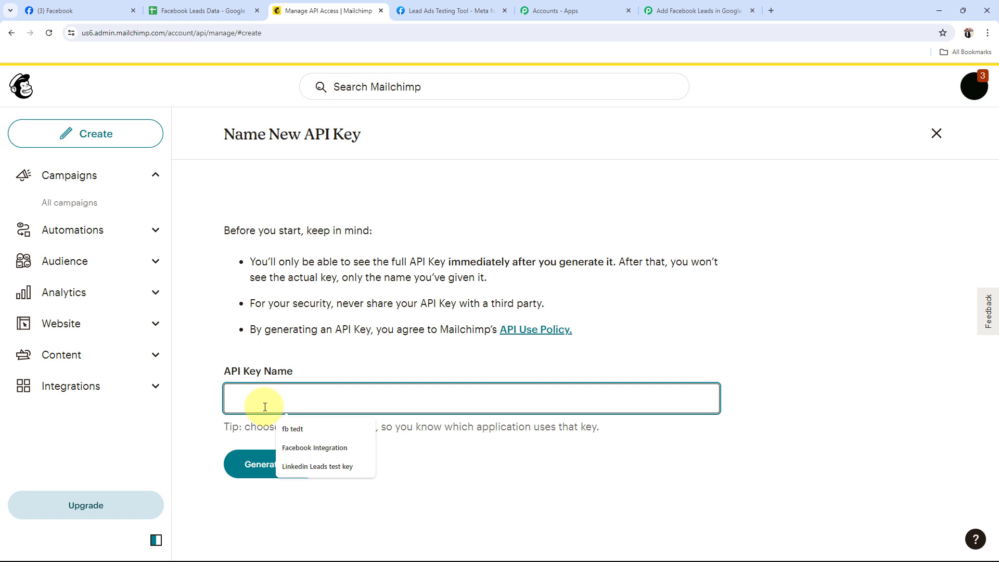
pyautogui.click(308, 447)
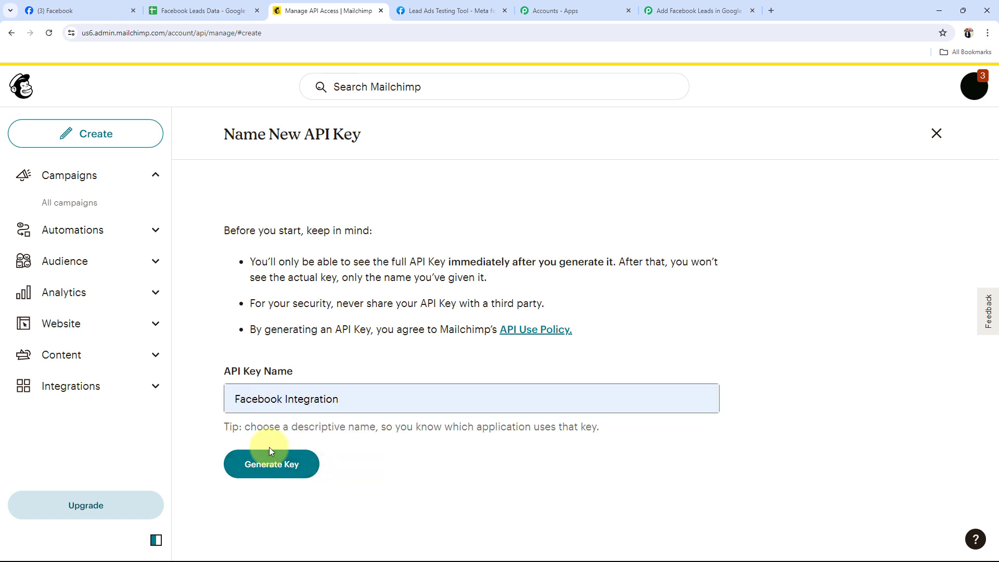
pyautogui.click(269, 448)
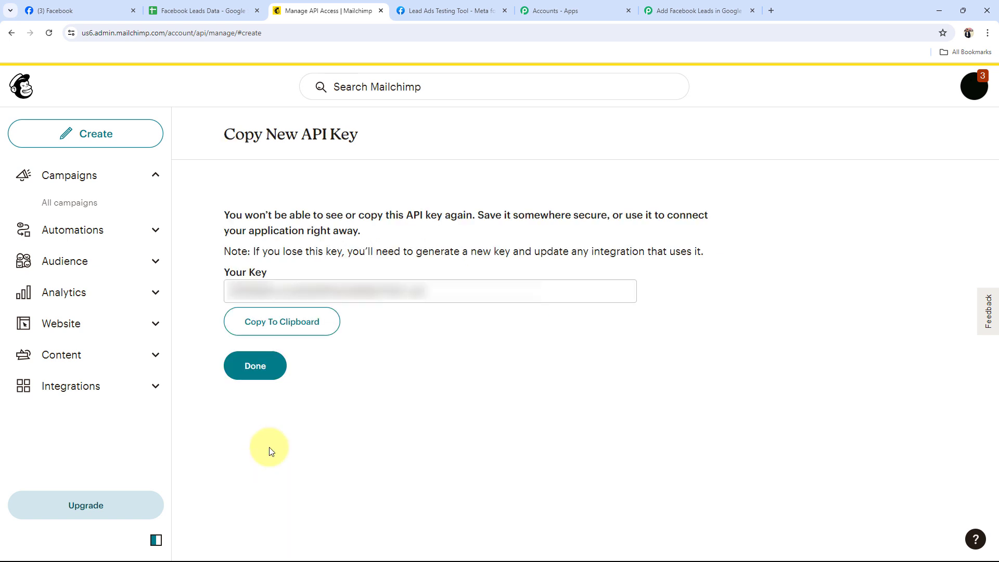
pyautogui.click(278, 330)
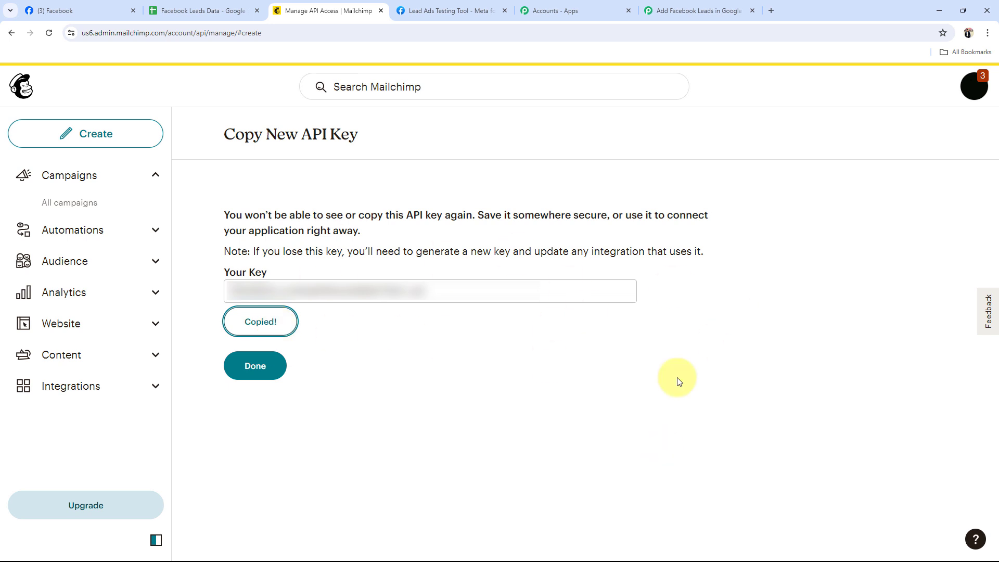
# Return to the Pabbly Connect workflow and paste the API key into the Mailchimp connection's token field
pyautogui.click(701, 10)
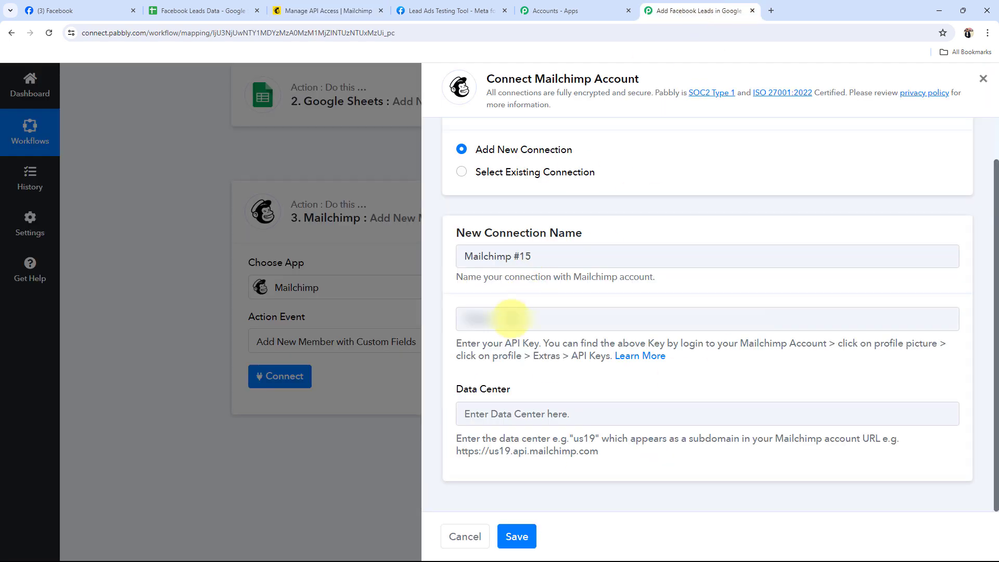
pyautogui.click(506, 325)
pyautogui.hotkey('ctrl', 'v')
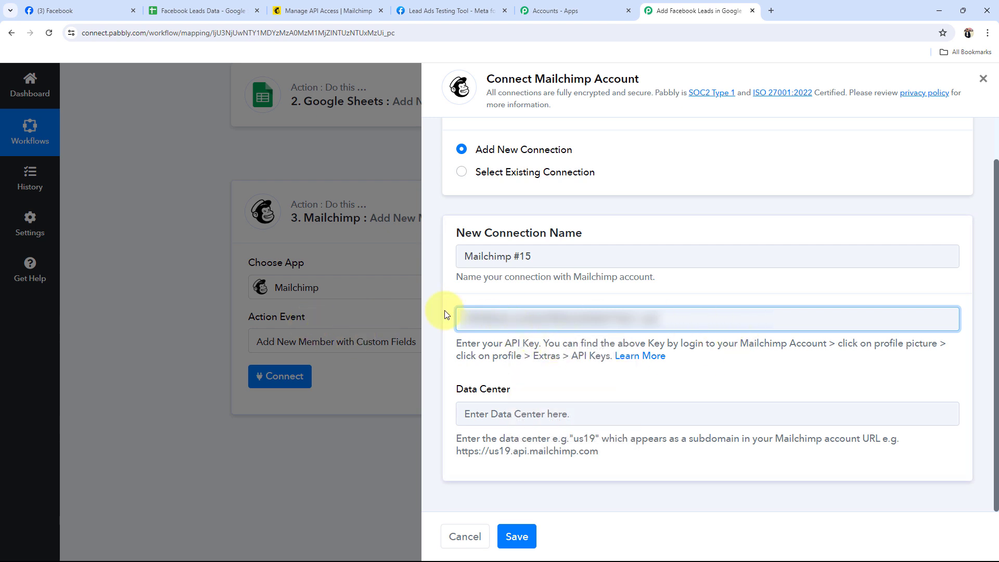
pyautogui.moveTo(458, 391); pyautogui.dragTo(526, 394)
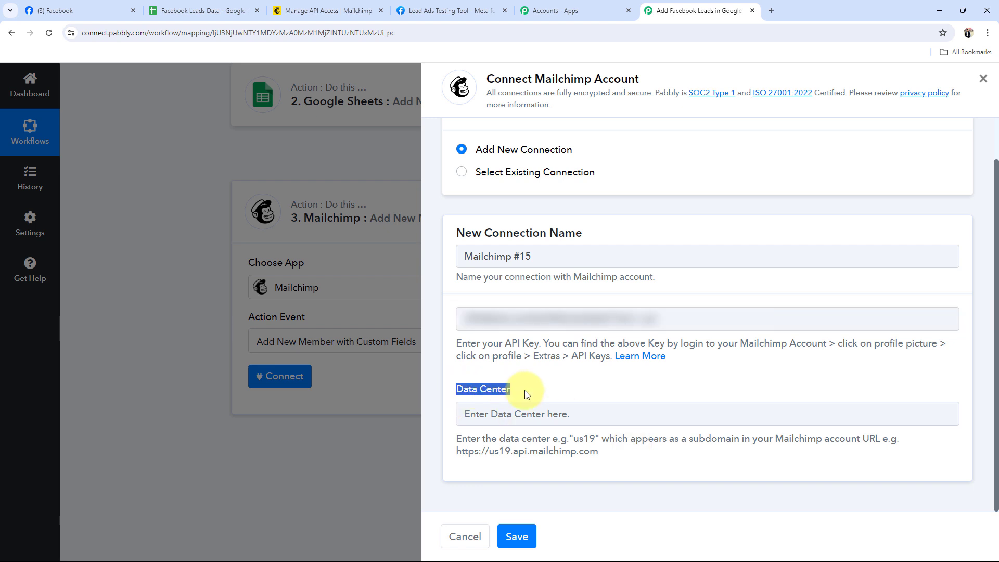
pyautogui.click(594, 435)
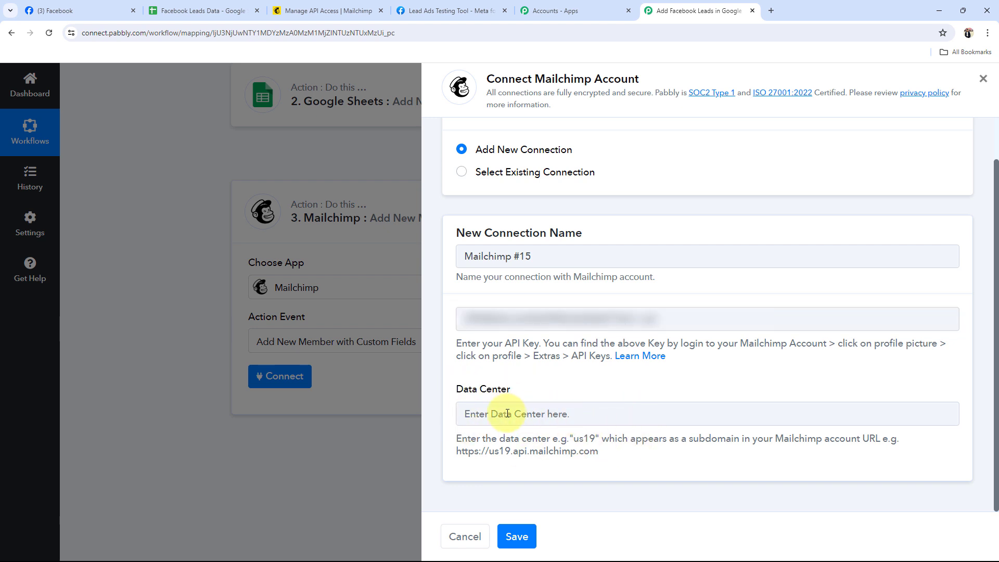
# Switch to Mailchimp and copy the data center code us6 from the page address
pyautogui.click(301, 11)
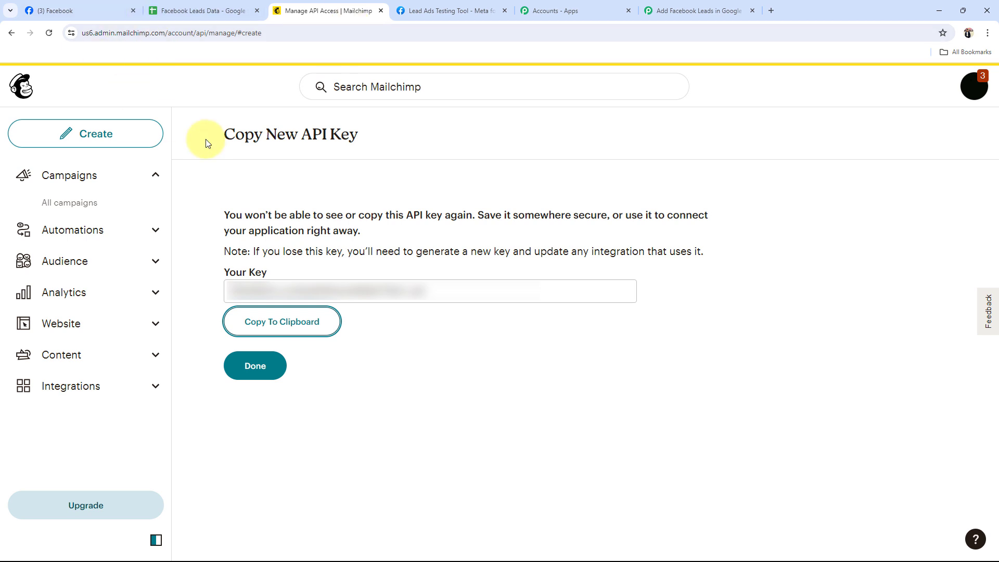
pyautogui.doubleClick(279, 33)
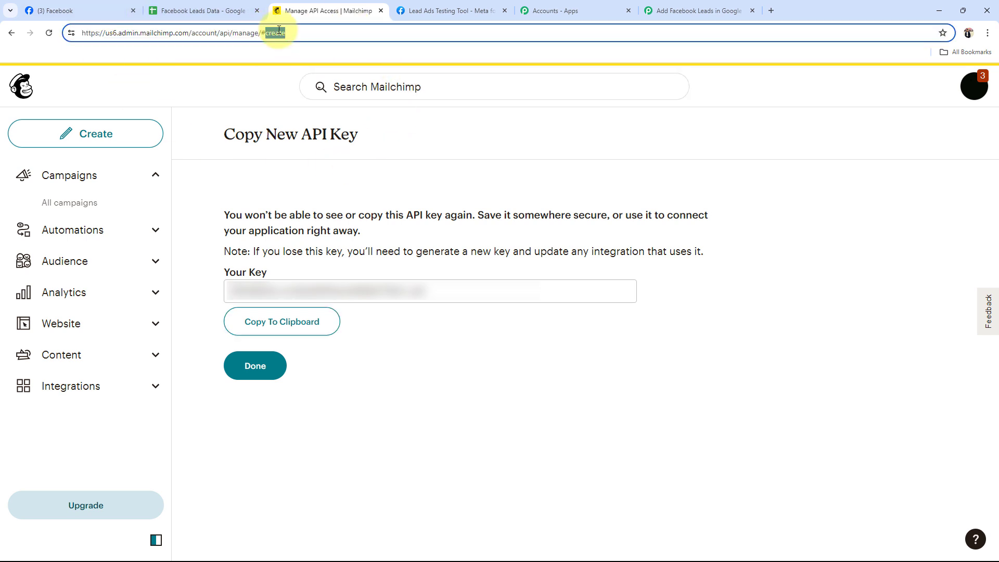
pyautogui.click(106, 34)
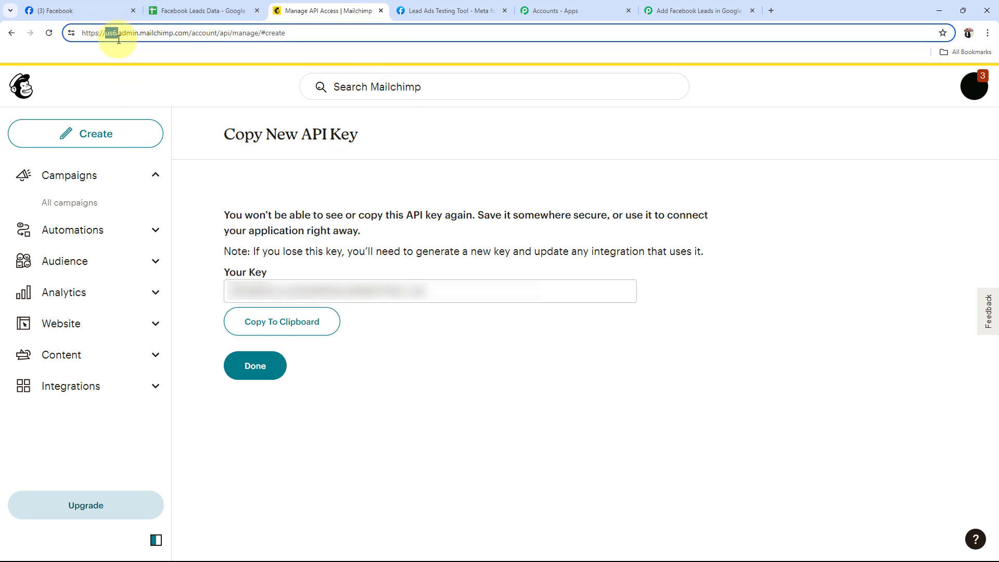
pyautogui.click(117, 37)
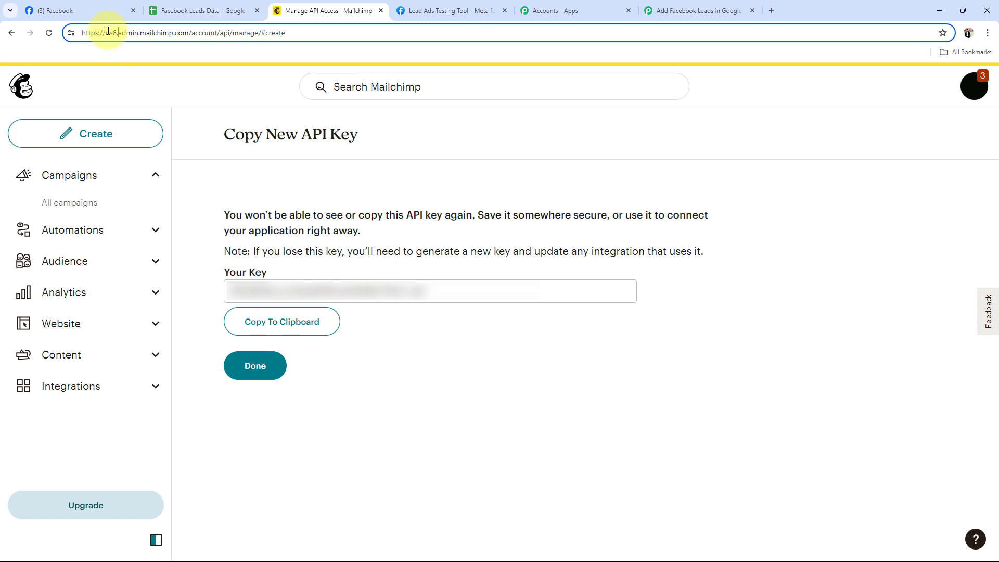
pyautogui.moveTo(115, 35); pyautogui.dragTo(117, 35)
pyautogui.hotkey('ctrl', 'c')
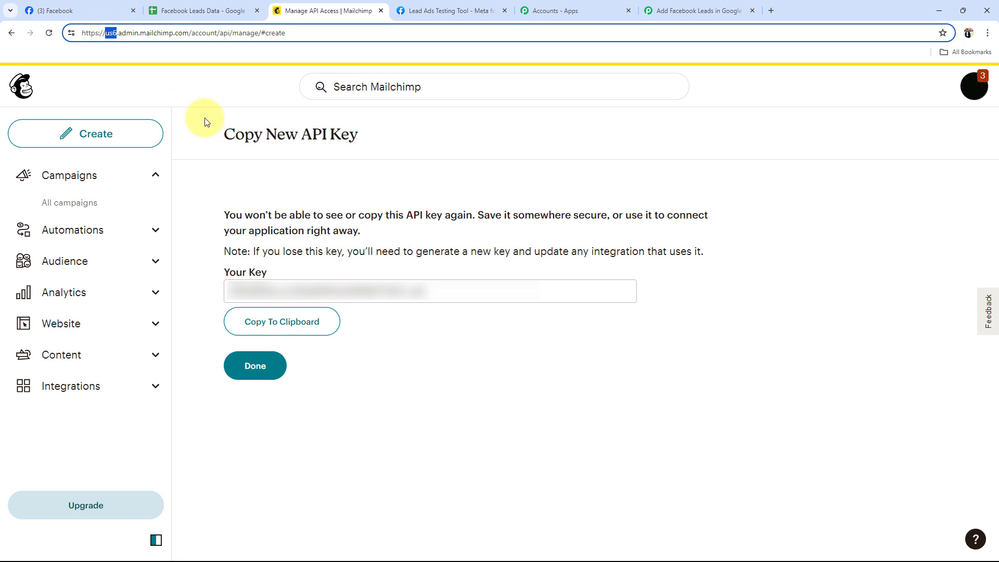
# Return to the Pabbly Connect workflow, enter us6 as the Mailchimp connection's data center and save the connection
pyautogui.click(697, 9)
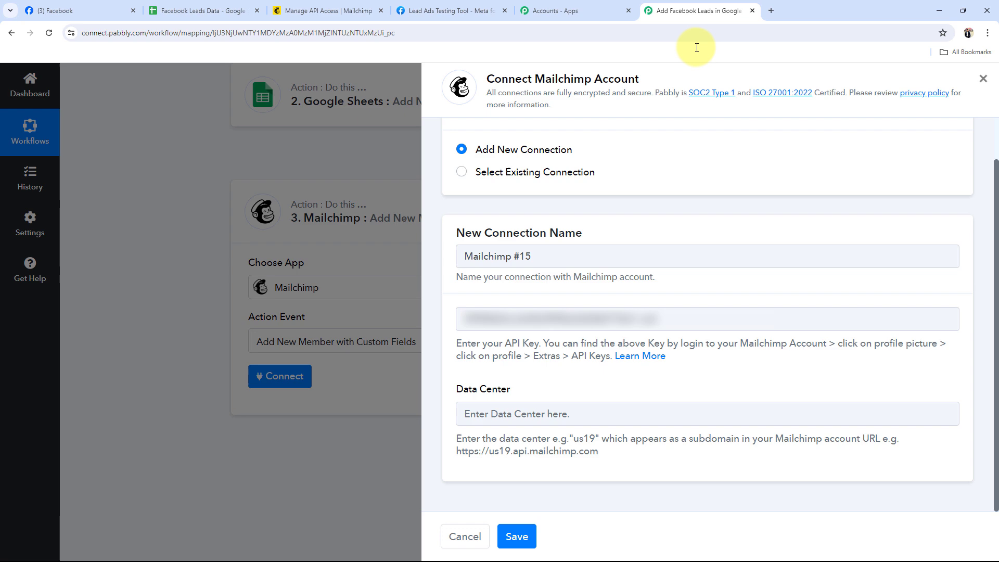
pyautogui.click(501, 413)
pyautogui.hotkey('ctrl', 'v')
pyautogui.click(524, 541)
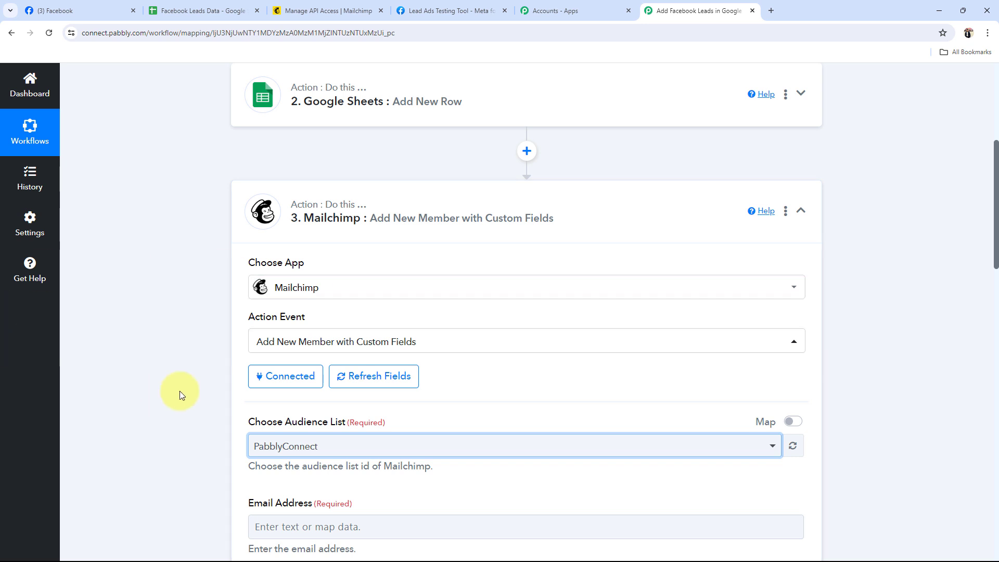
# Choose PabblyConnect as the audience list of the Mailchimp action
pyautogui.scroll(-4, 364, 296)
pyautogui.click(330, 238)
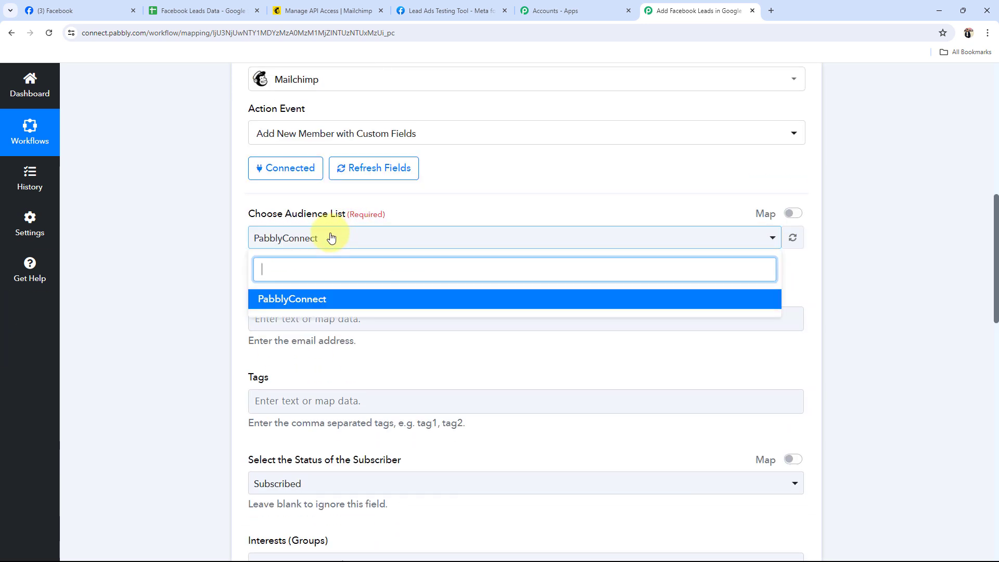
pyautogui.click(289, 296)
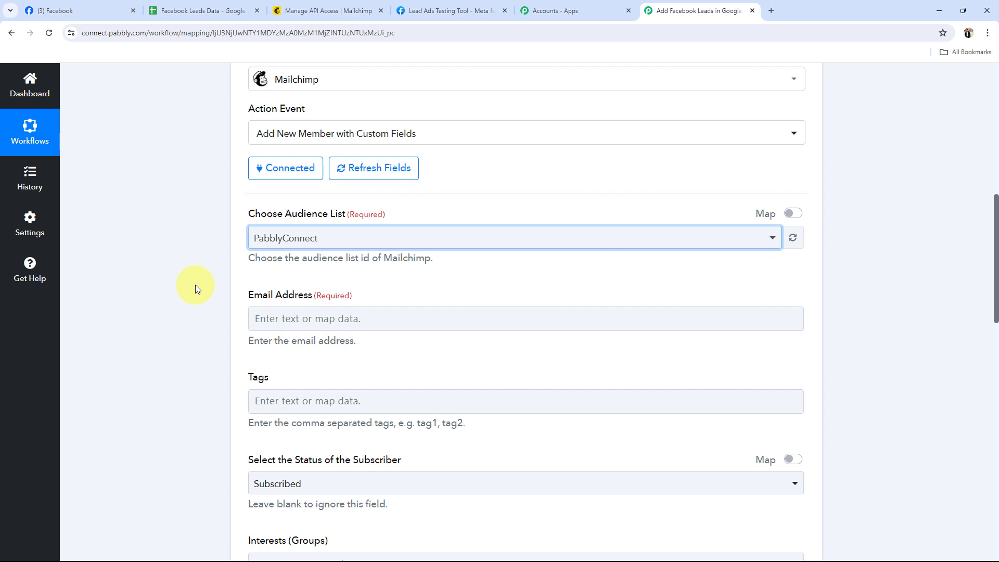
# Map the Mailchimp action's Email Address field to the Res4 Email value of the Facebook Lead Ads trigger
pyautogui.scroll(-3, 173, 278)
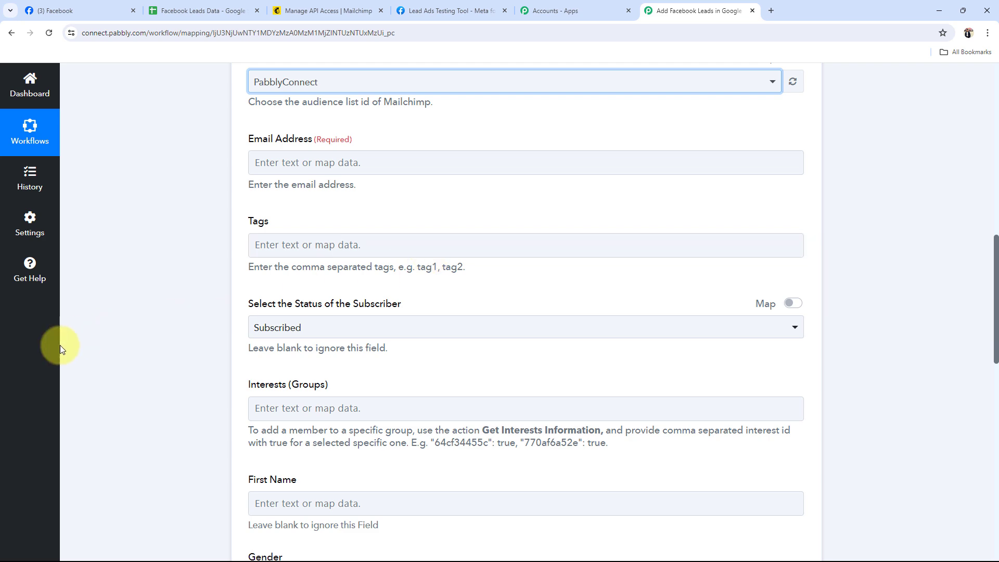
pyautogui.scroll(-11, 123, 354)
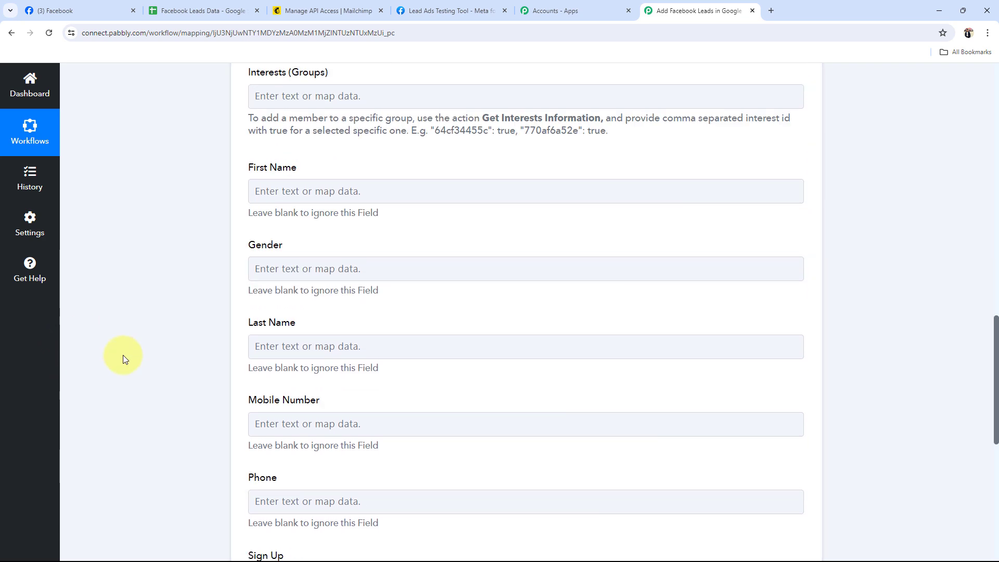
pyautogui.scroll(12, 123, 355)
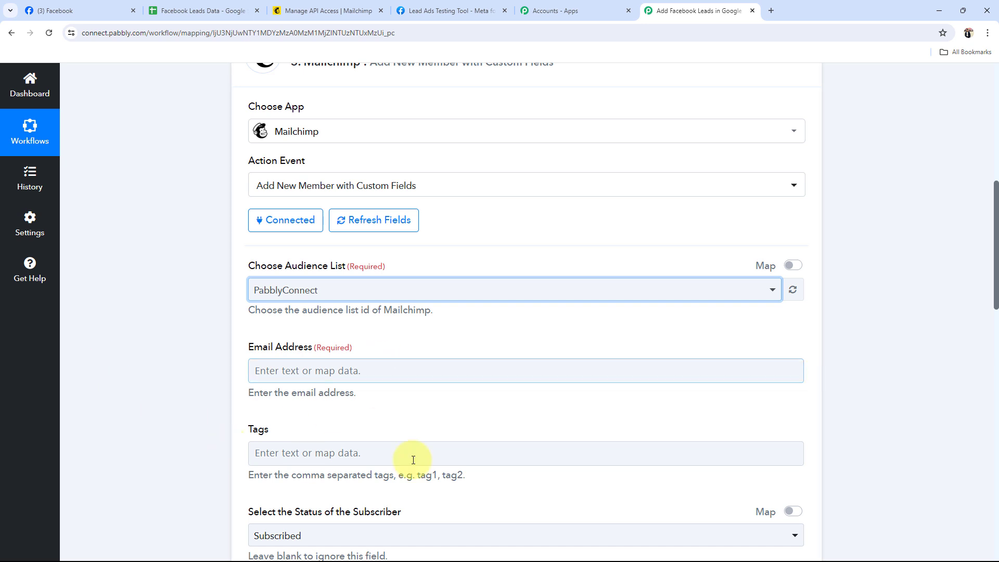
pyautogui.scroll(-2, 244, 360)
pyautogui.moveTo(259, 251); pyautogui.dragTo(291, 249)
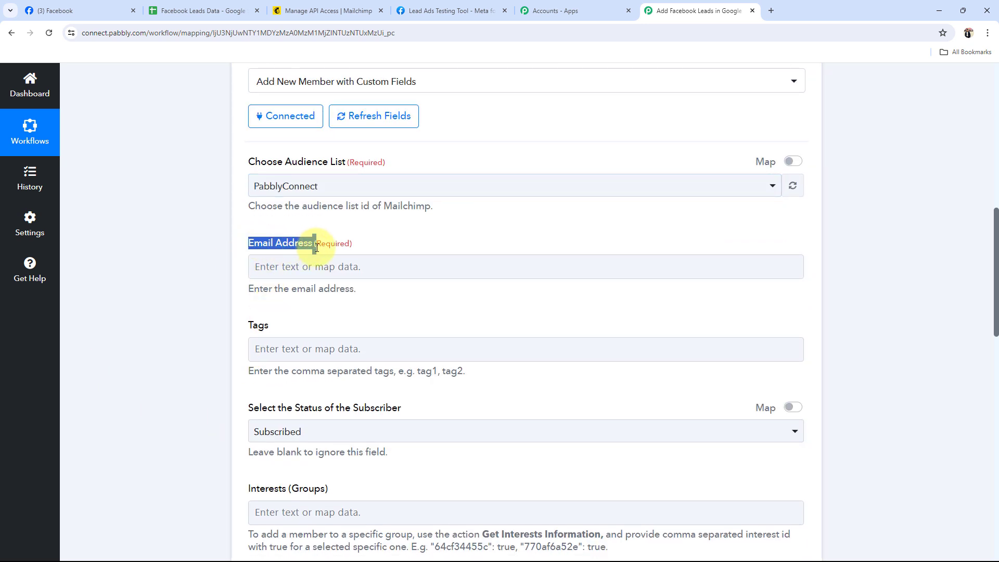
pyautogui.click(207, 282)
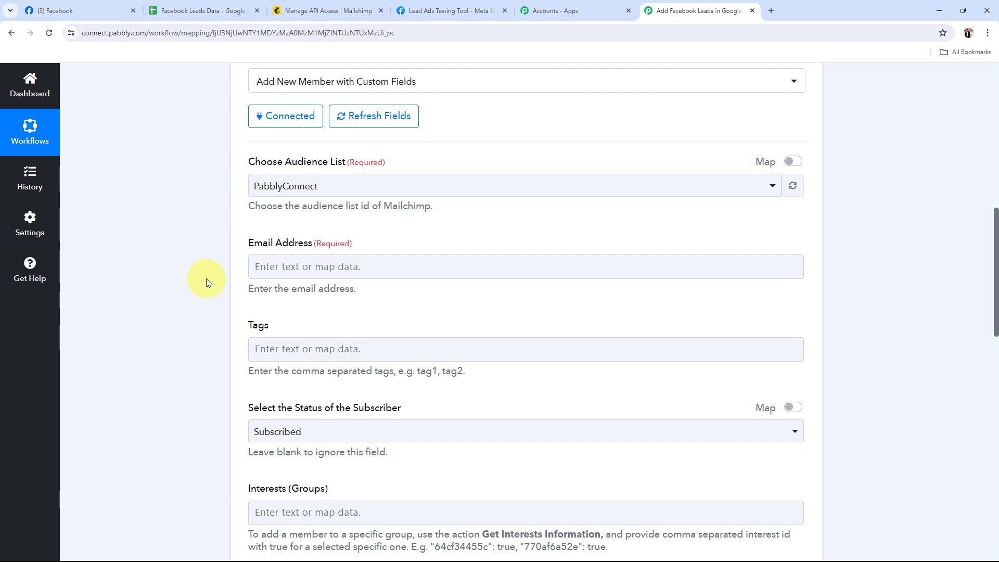
pyautogui.scroll(-2, 208, 278)
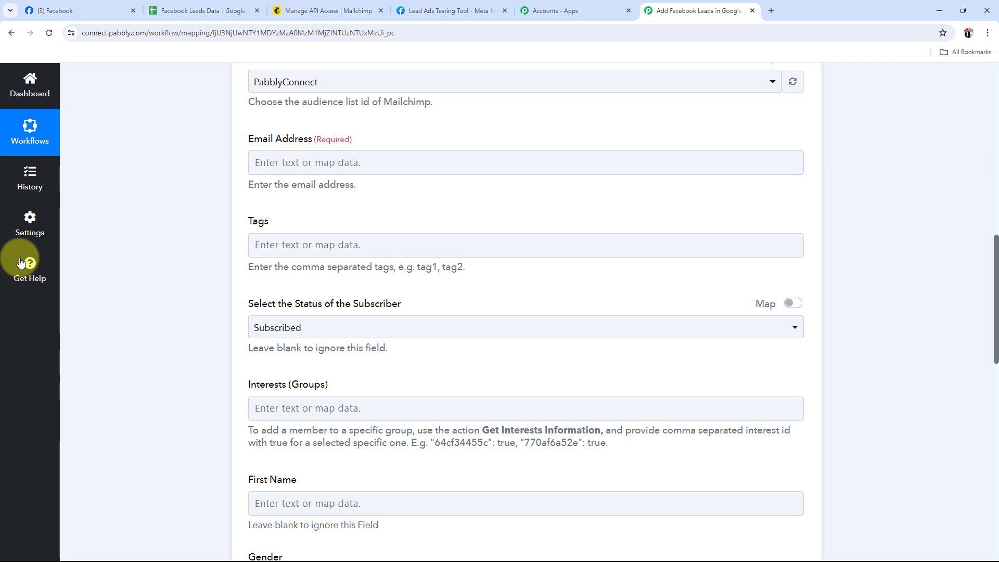
pyautogui.click(262, 162)
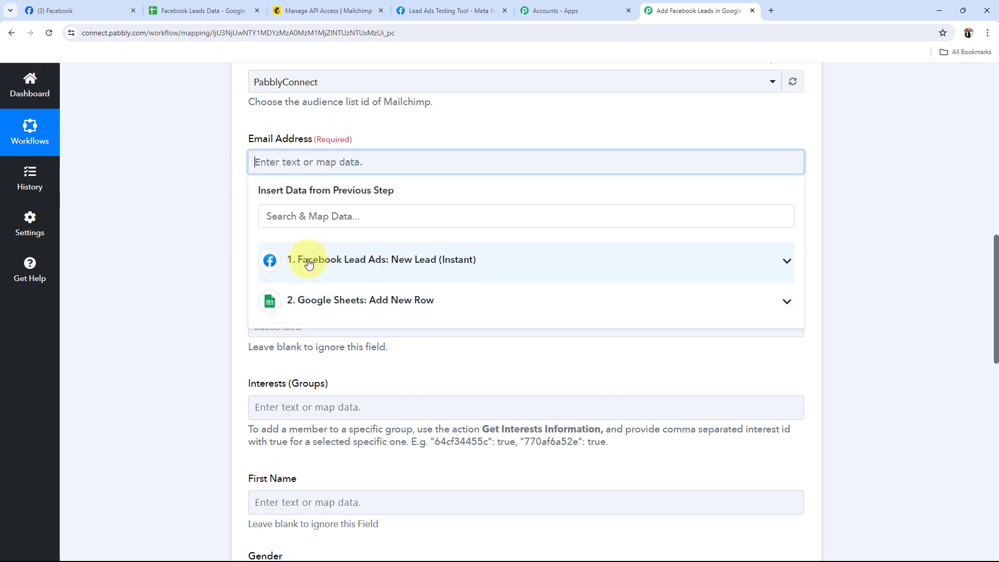
pyautogui.click(785, 259)
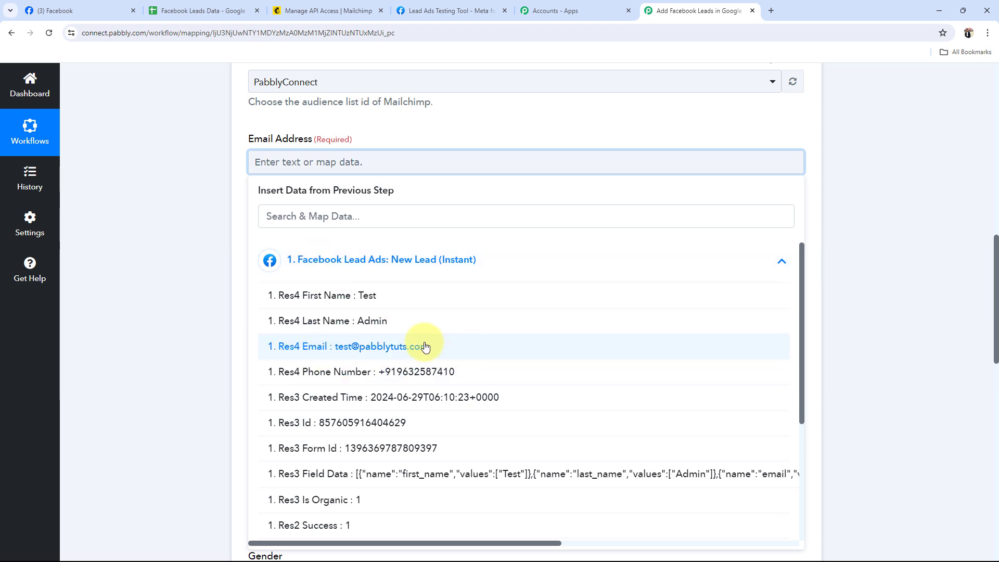
pyautogui.click(388, 345)
pyautogui.click(178, 213)
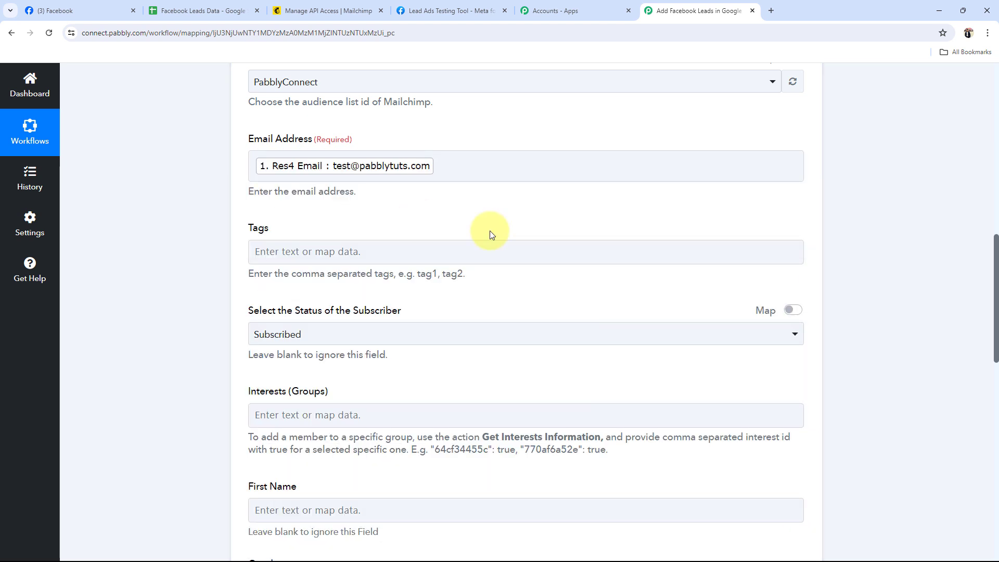
# Leave the Tags field empty and choose Subscribed as the status of the subscriber
pyautogui.scroll(-2, 82, 273)
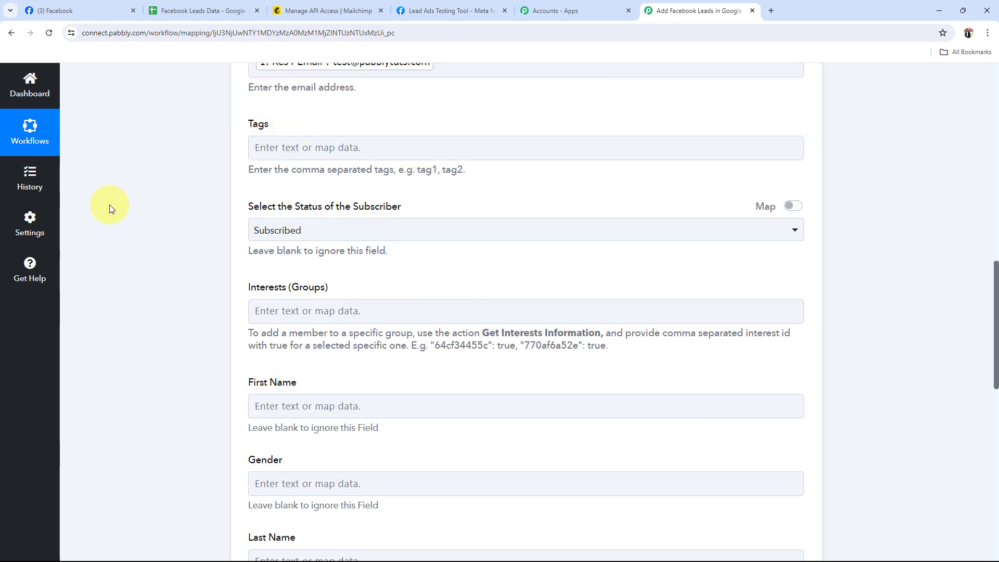
pyautogui.scroll(-2, 295, 151)
pyautogui.click(313, 136)
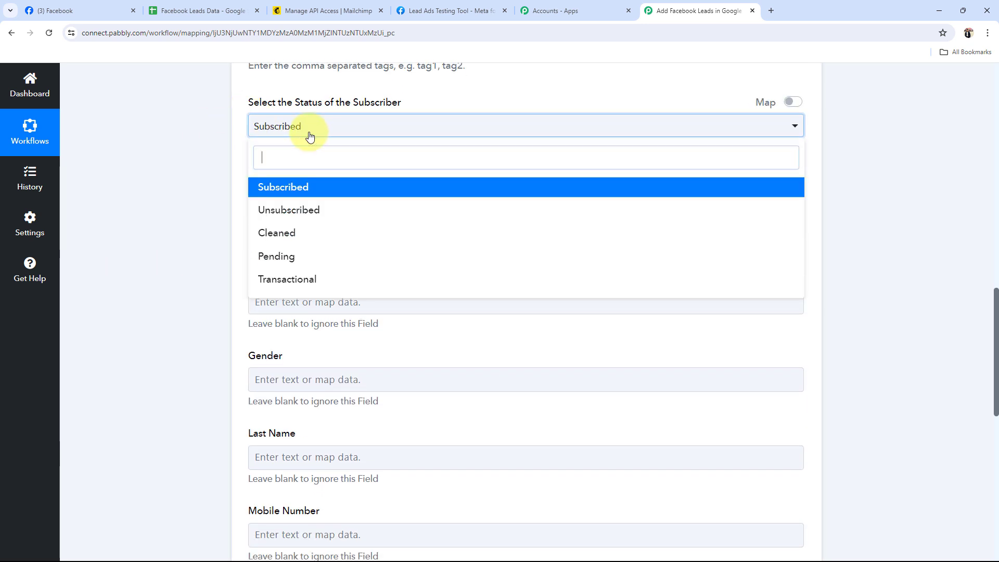
pyautogui.click(280, 190)
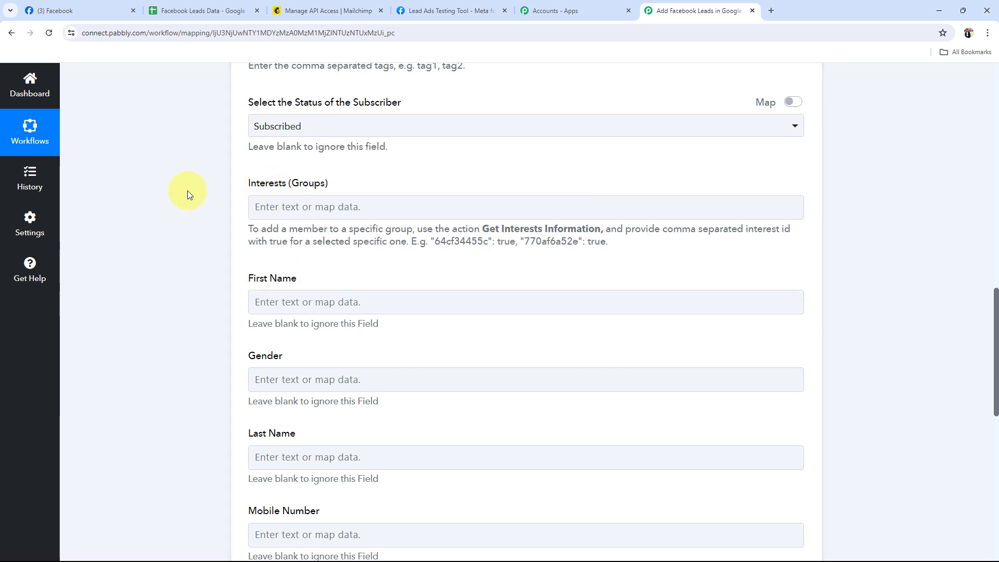
# Map the First Name and Last Name fields to the Res4 First Name and Res4 Last Name values of the Facebook lead
pyautogui.scroll(-3, 187, 194)
pyautogui.click(306, 141)
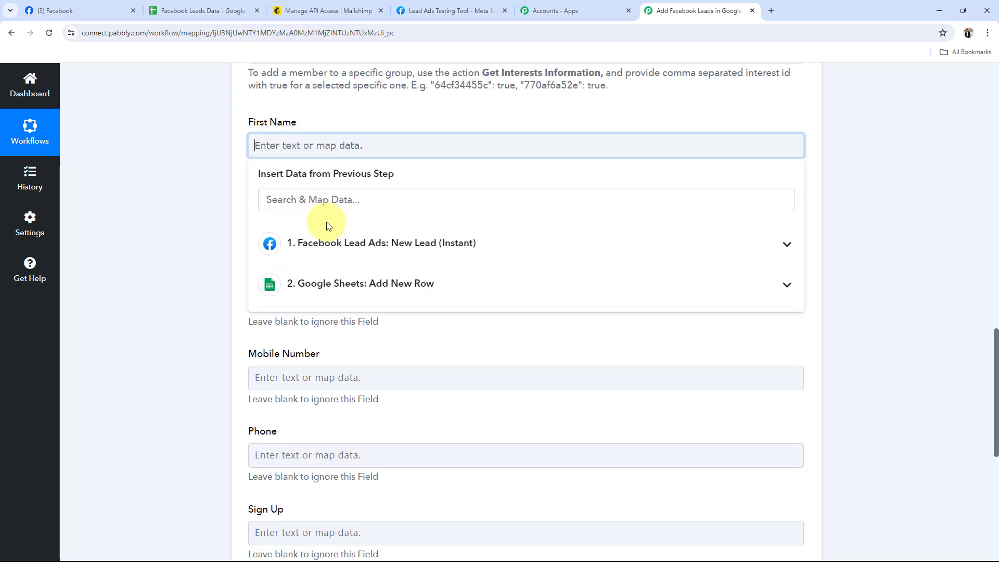
pyautogui.click(327, 243)
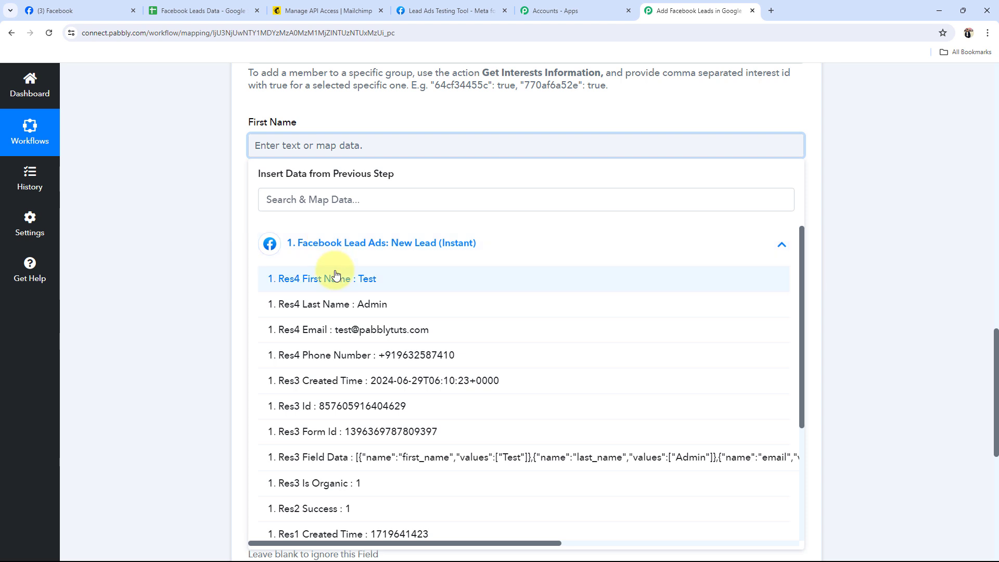
pyautogui.click(277, 279)
pyautogui.scroll(-2, 174, 230)
pyautogui.click(321, 207)
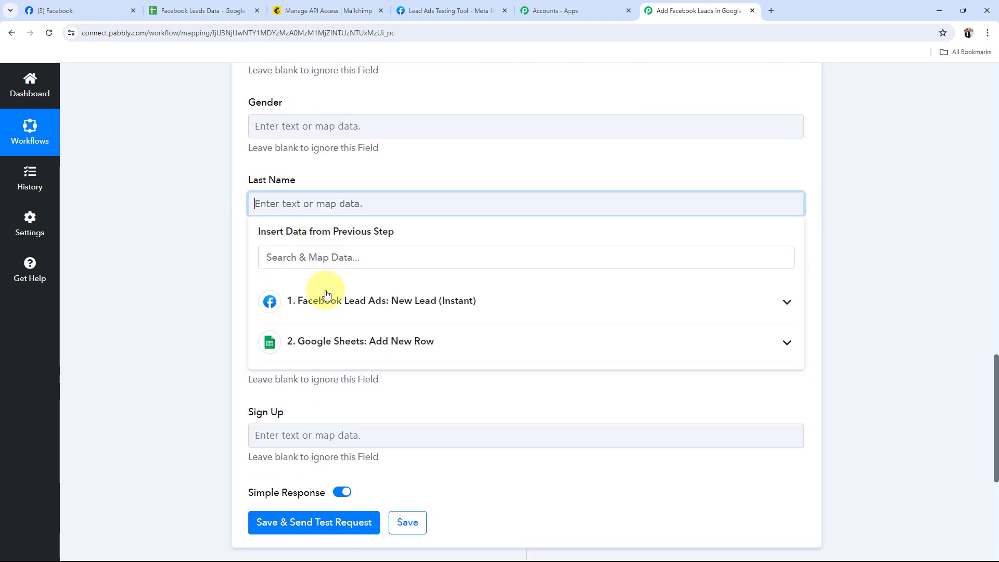
pyautogui.click(272, 301)
pyautogui.click(329, 354)
pyautogui.click(192, 237)
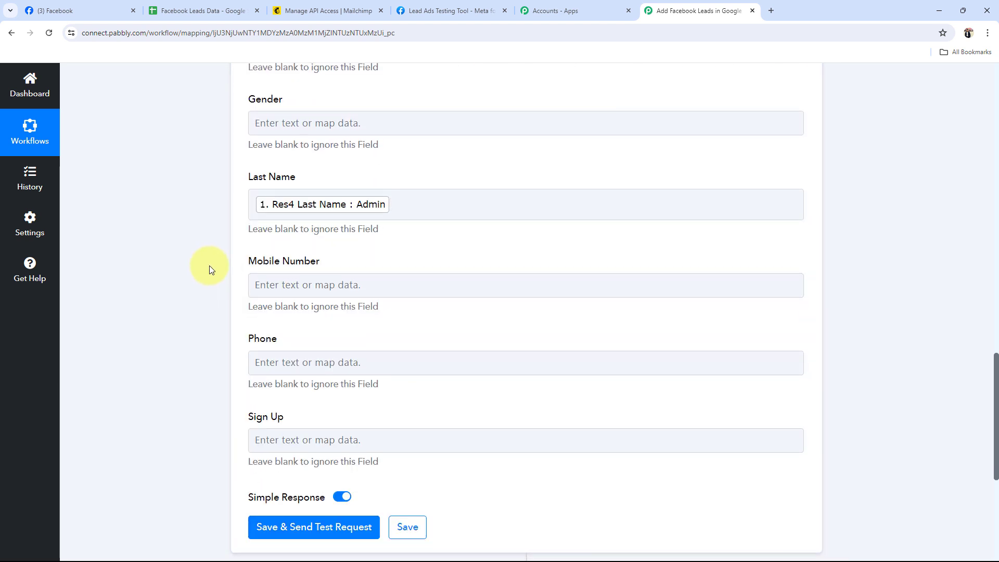
# Map the Mobile Number field to the Res4 Phone Number value of the Facebook lead
pyautogui.scroll(-2, 209, 265)
pyautogui.click(285, 186)
pyautogui.click(342, 290)
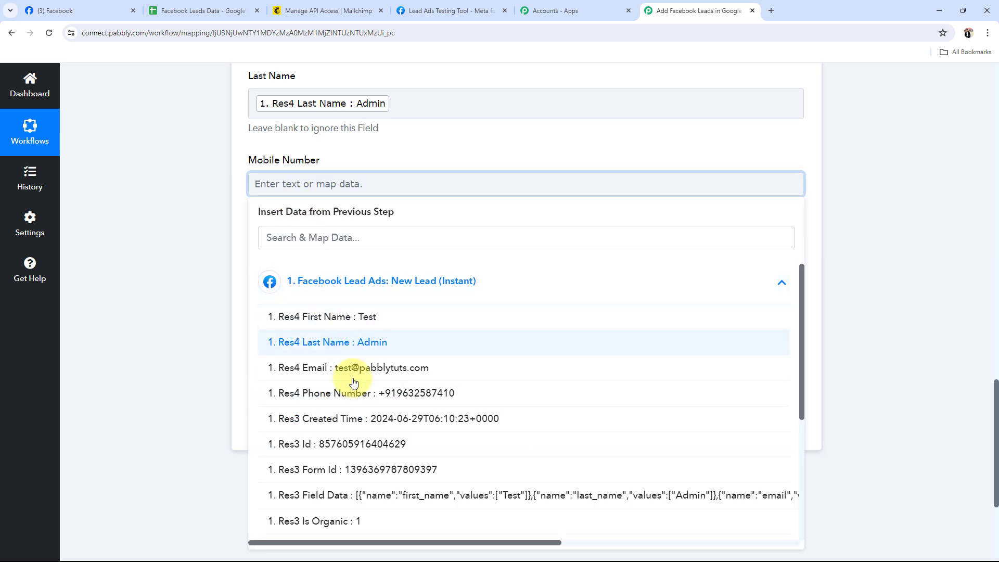
pyautogui.click(358, 400)
pyautogui.click(149, 339)
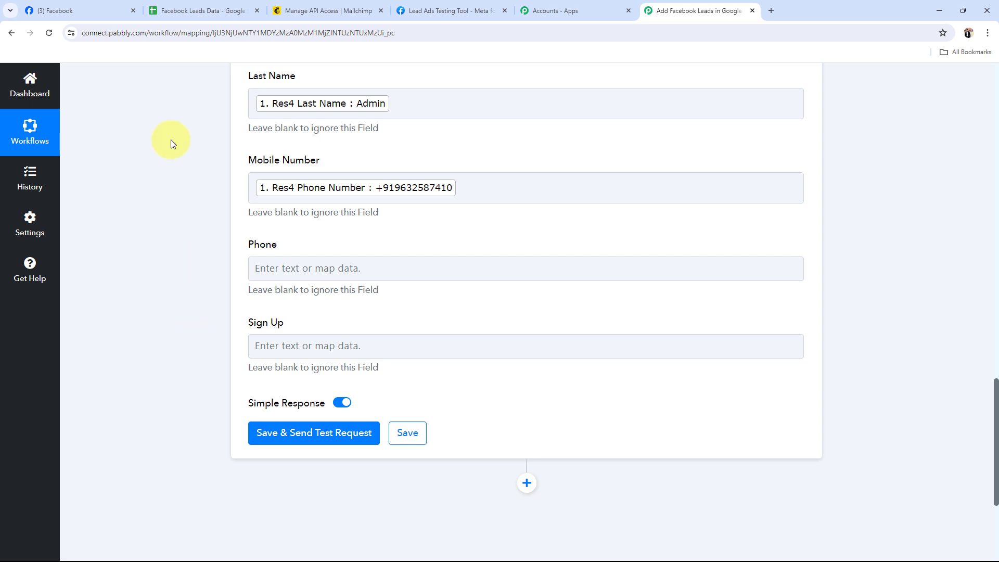
# Review the mapped Mailchimp fields, then save the action with a test request and examine the response
pyautogui.click(104, 11)
pyautogui.click(702, 11)
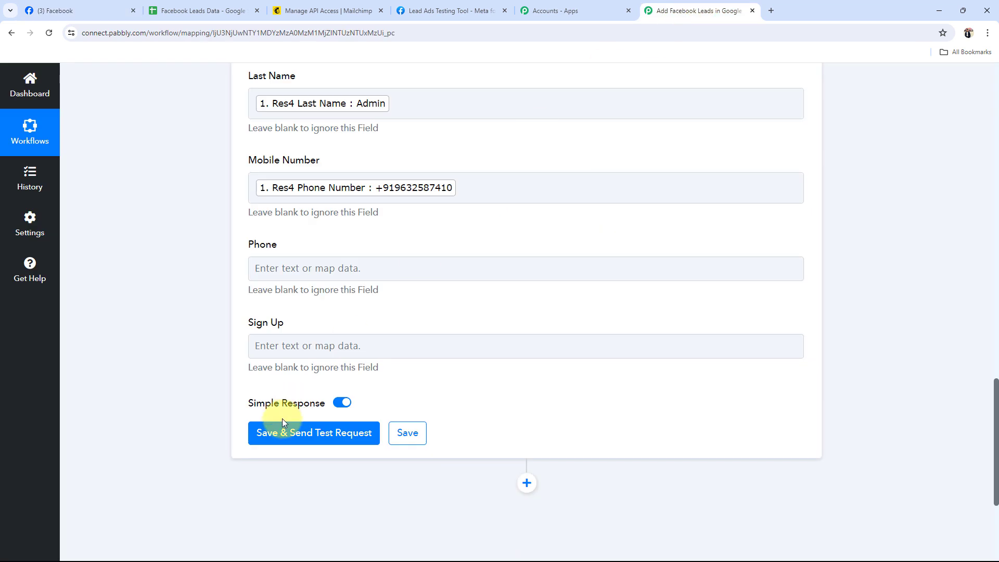
pyautogui.scroll(4, 563, 173)
pyautogui.scroll(6, 366, 478)
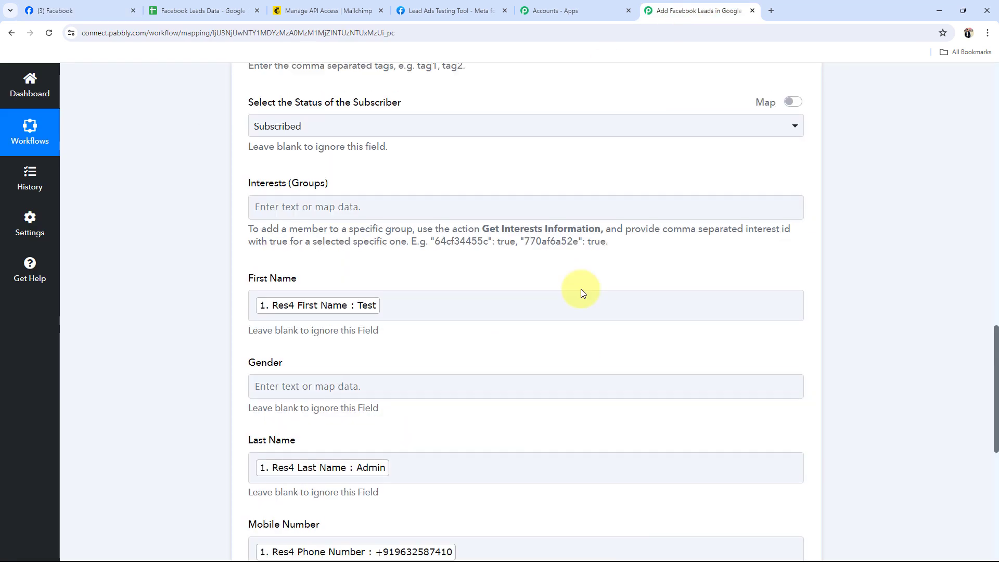
pyautogui.scroll(1, 572, 523)
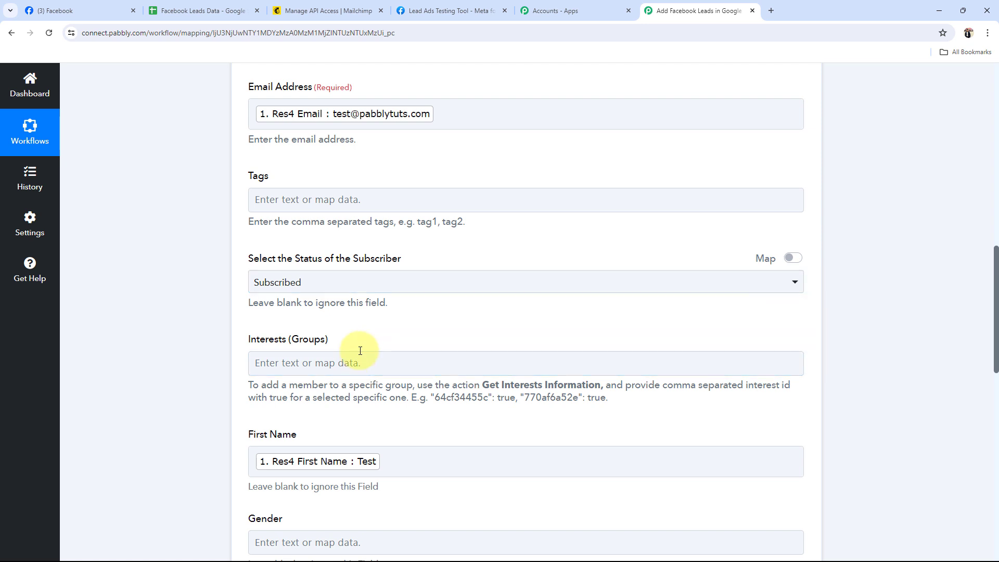
pyautogui.scroll(-10, 364, 322)
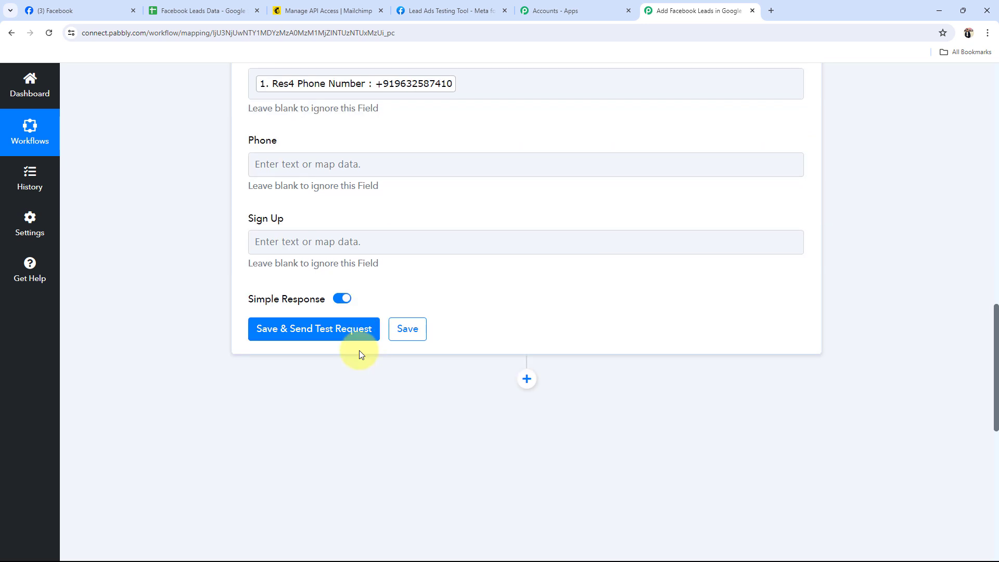
pyautogui.click(333, 330)
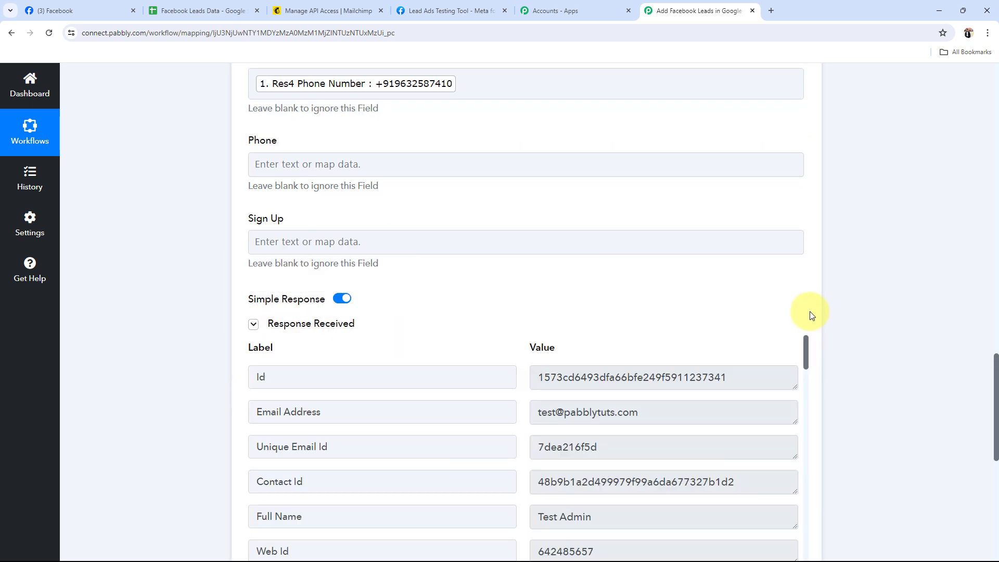
pyautogui.scroll(-4, 809, 315)
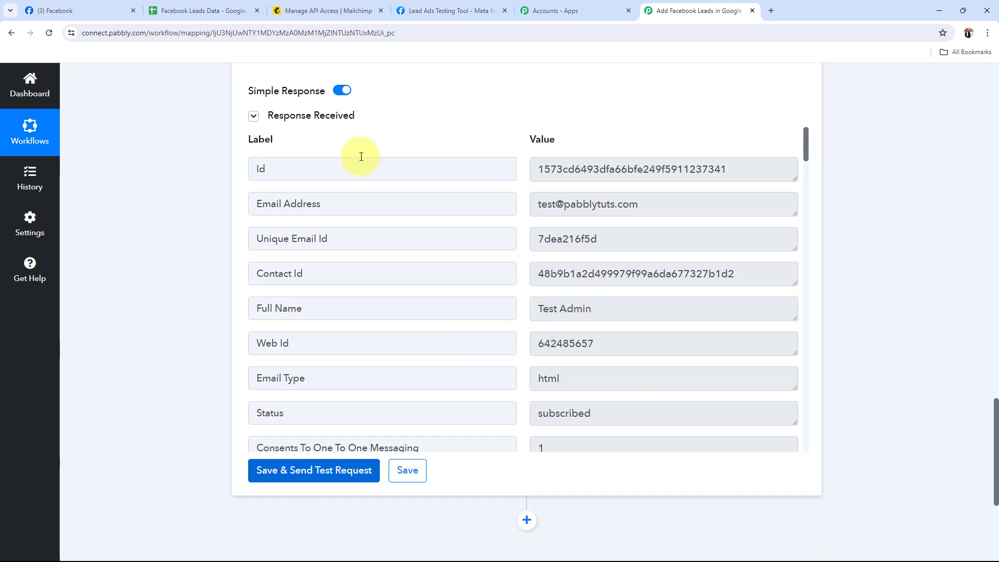
pyautogui.click(501, 378)
pyautogui.moveTo(589, 381); pyautogui.dragTo(498, 381)
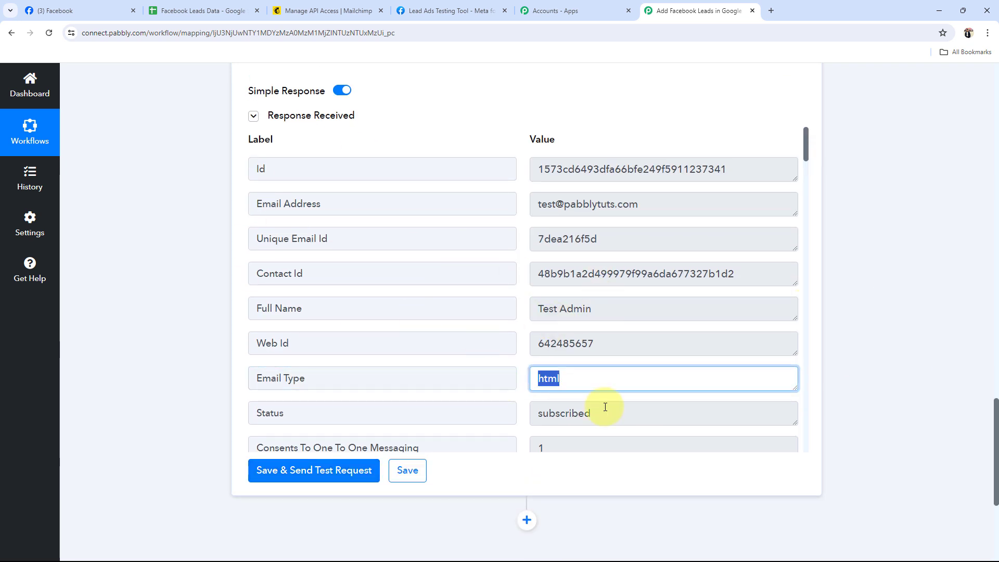
pyautogui.moveTo(605, 407); pyautogui.dragTo(445, 356)
# Switch to Mailchimp and open the list of all contacts in the audience to check the test contact
pyautogui.click(281, 10)
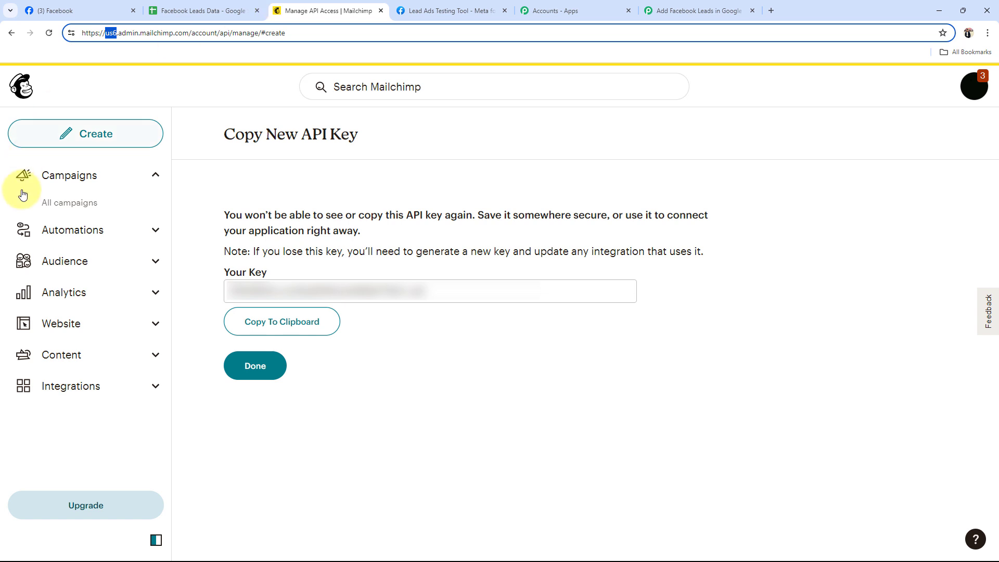
pyautogui.click(89, 261)
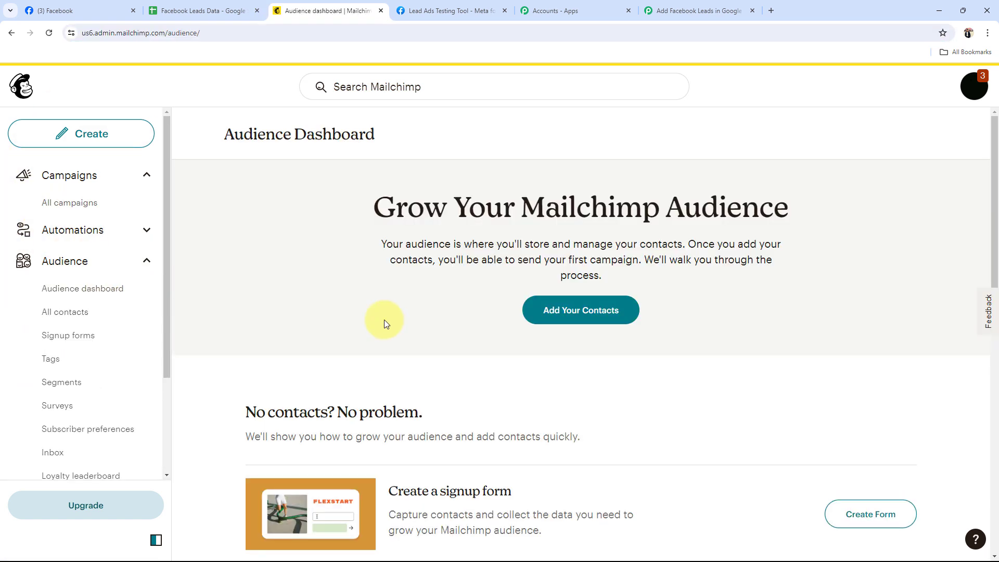
pyautogui.click(99, 296)
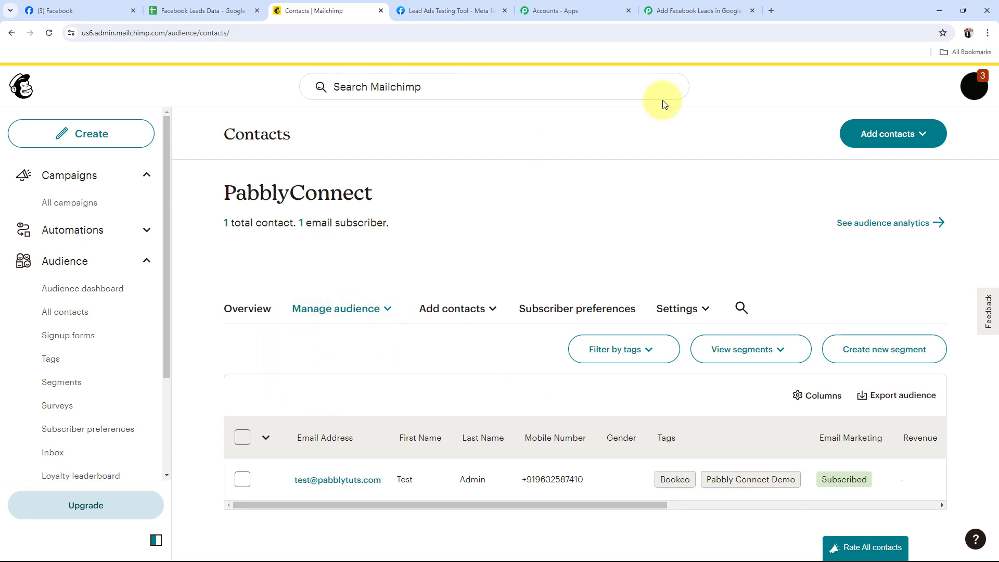
# Return to the Pabbly Connect workflow and collapse the Mailchimp action to review the three workflow steps
pyautogui.click(699, 11)
pyautogui.scroll(15, 183, 304)
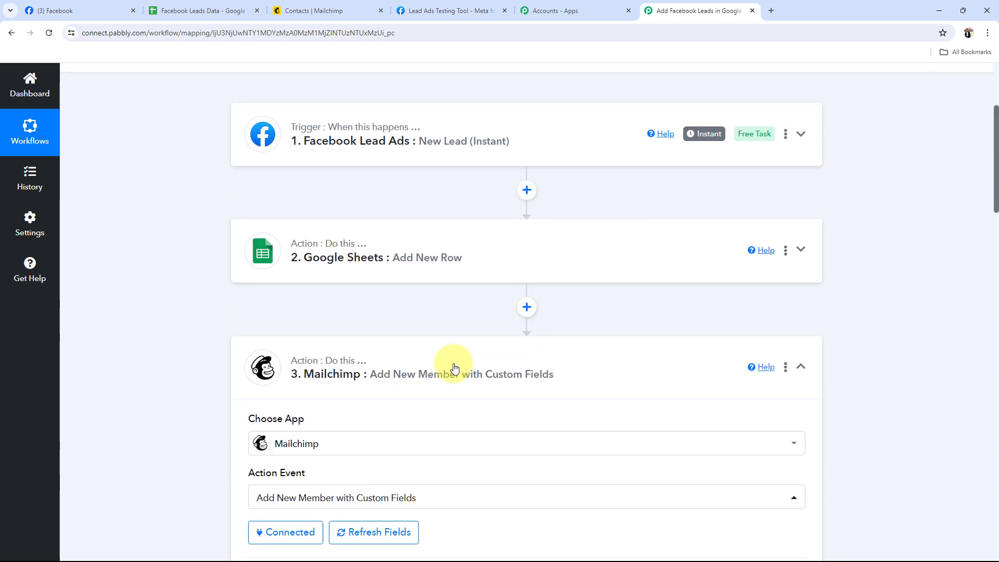
pyautogui.click(454, 366)
pyautogui.scroll(3, 169, 386)
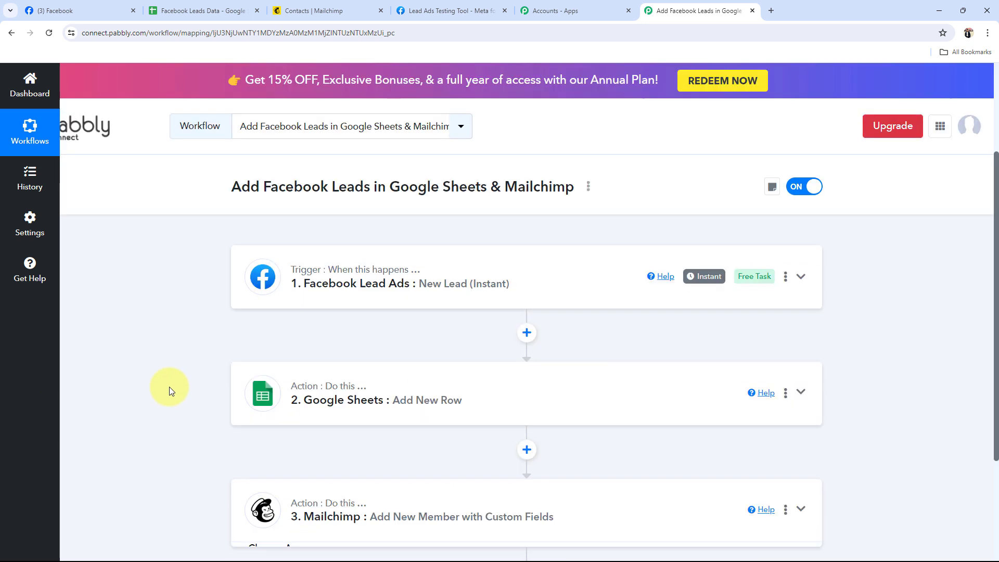
pyautogui.scroll(-1, 182, 383)
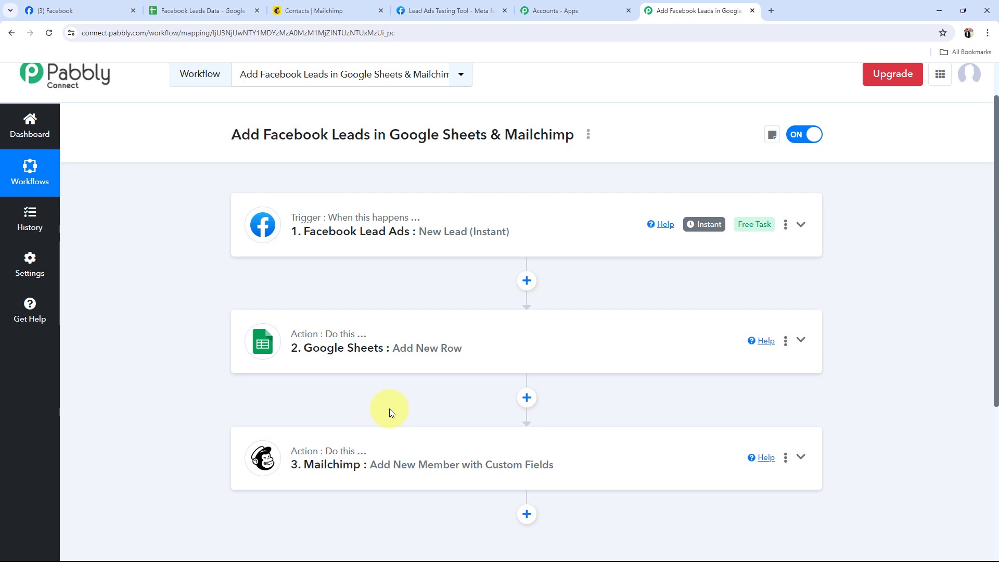
# Switch to Meta's Lead Ads Testing Tool, delete the existing test lead and reload the page
pyautogui.click(446, 10)
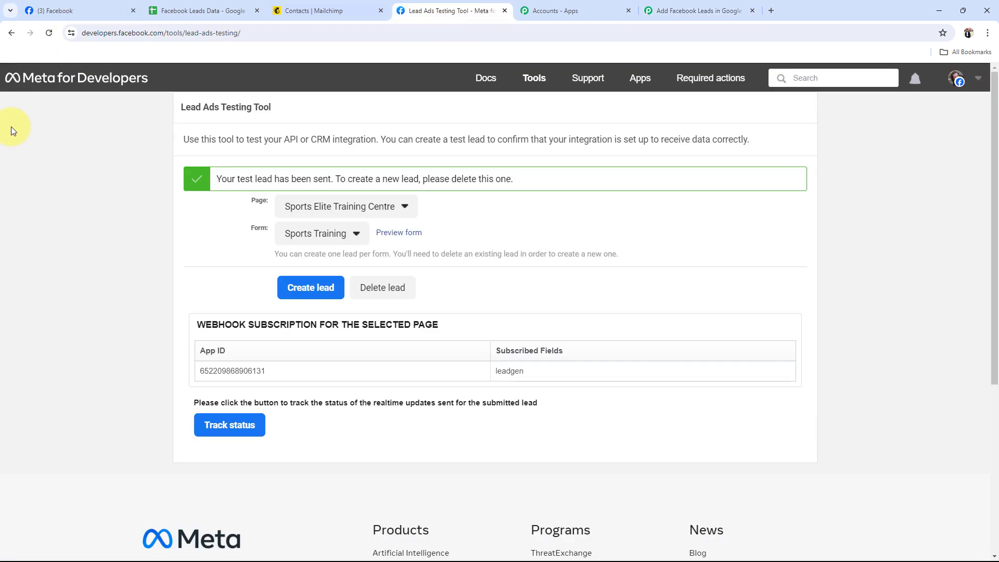
pyautogui.click(385, 288)
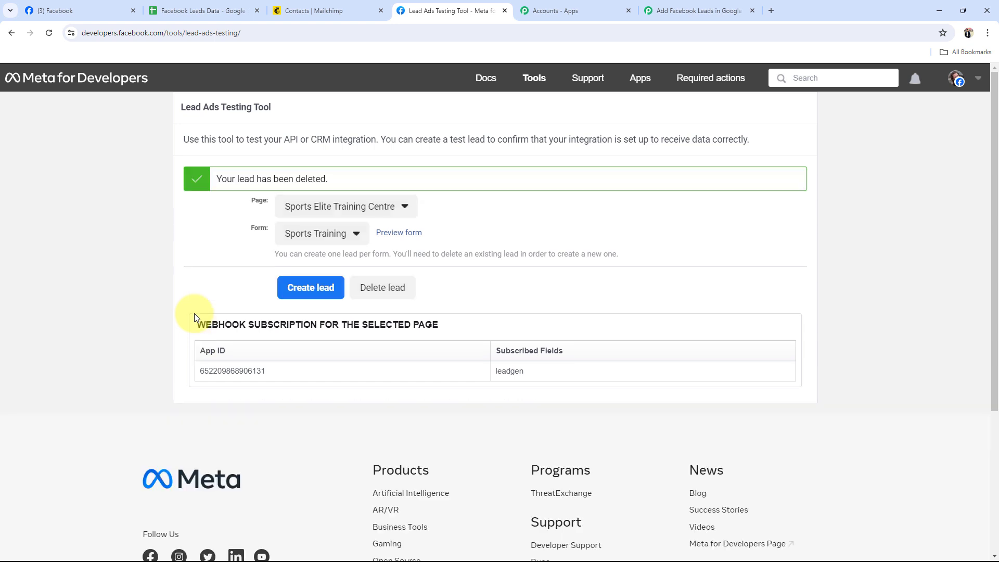
pyautogui.click(49, 33)
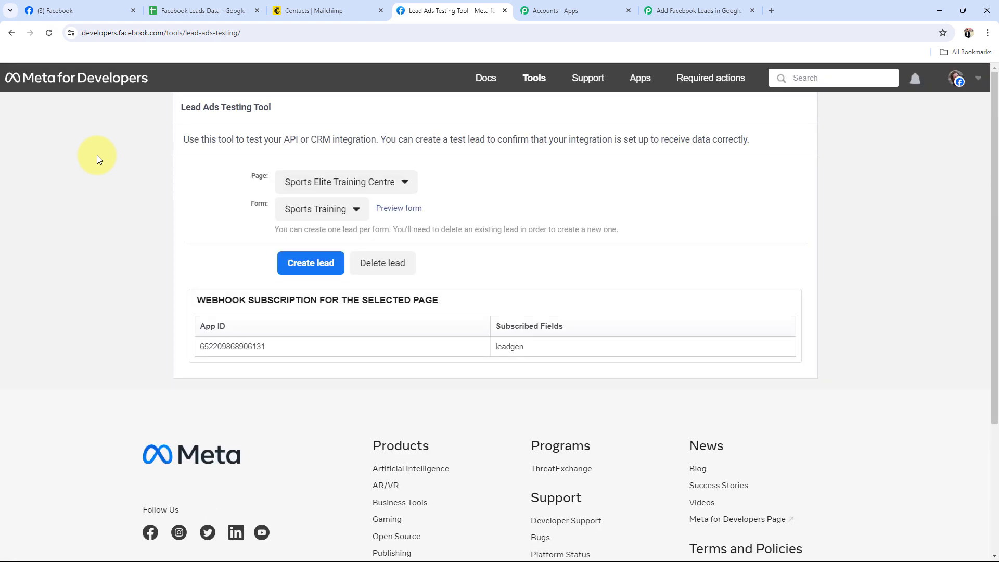
# Preview the Sports Training form, fill in the test lead's first name, last name, email and phone number, and submit it
pyautogui.click(402, 211)
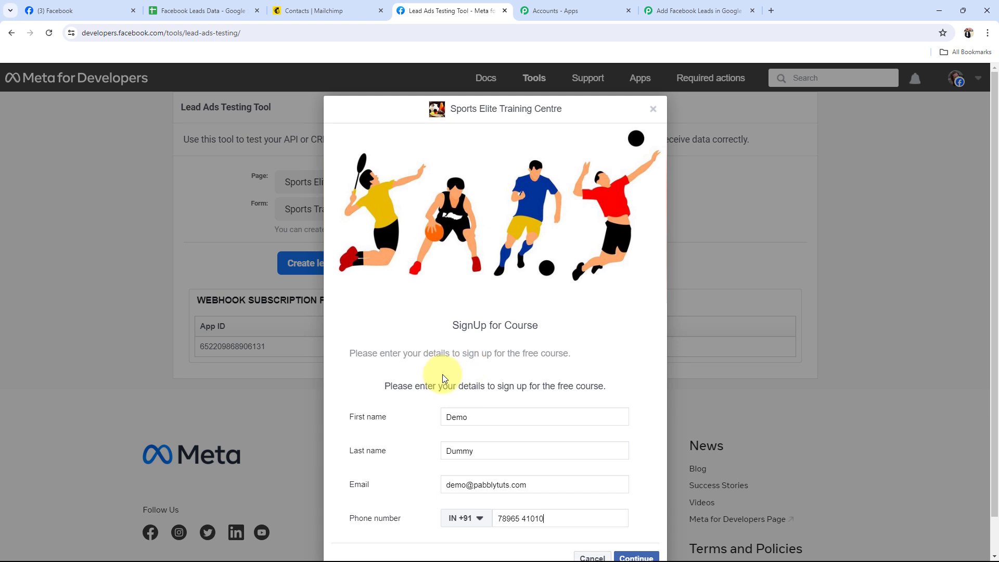
pyautogui.scroll(-1, 442, 373)
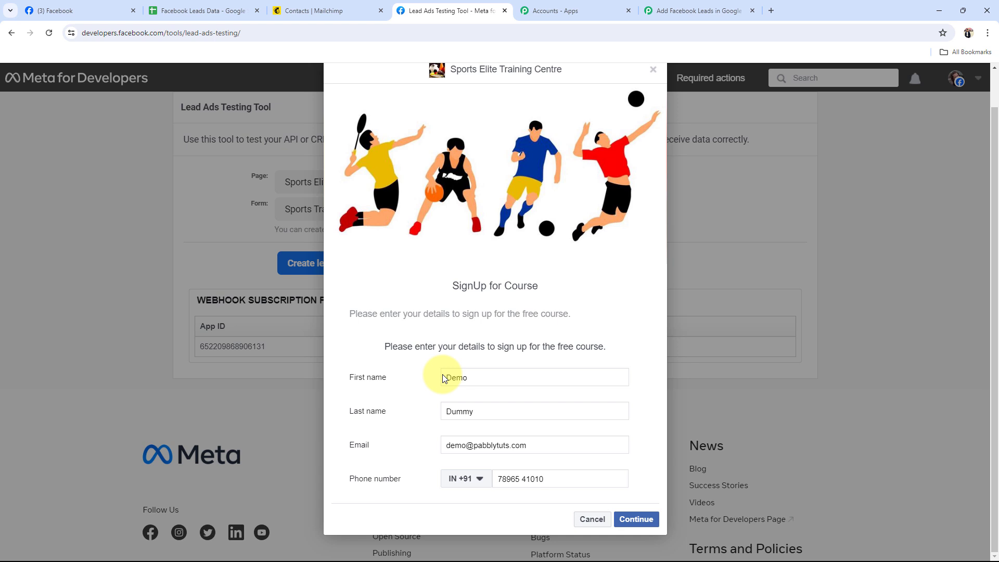
pyautogui.click(635, 519)
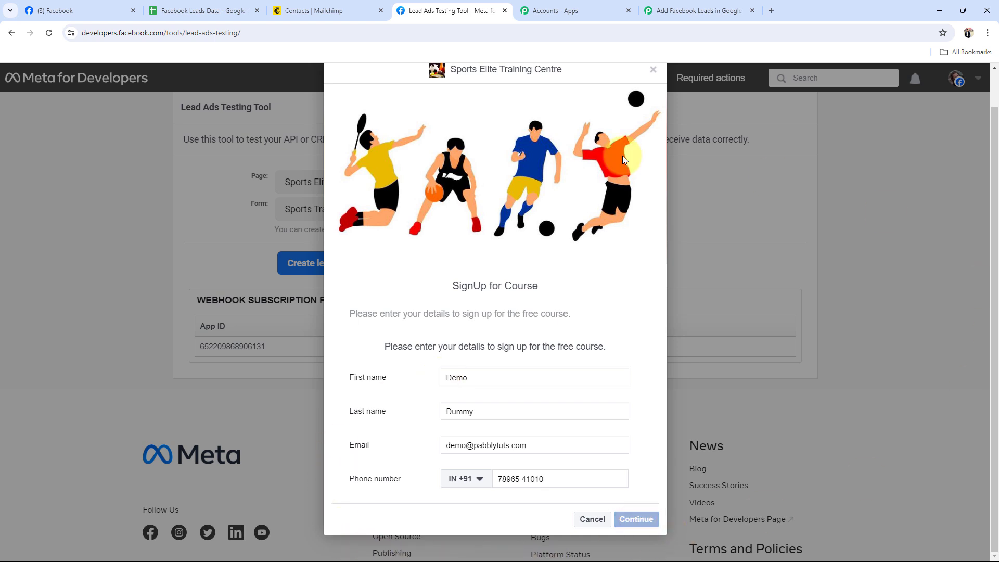
pyautogui.click(636, 415)
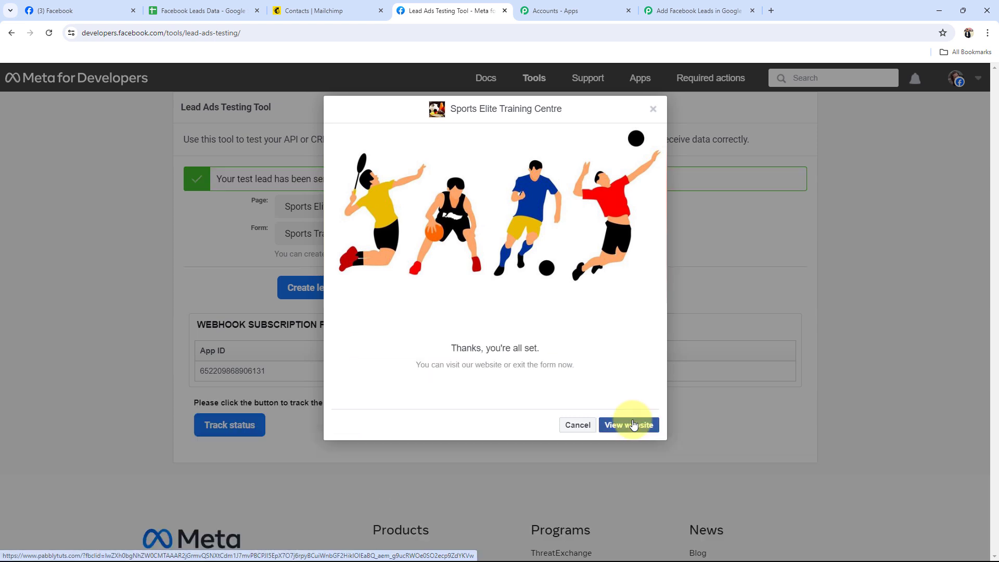
# Switch to the Facebook Leads Data spreadsheet and check the new lead's name, email and contact number in row 3
pyautogui.click(198, 10)
pyautogui.click(57, 230)
pyautogui.click(224, 232)
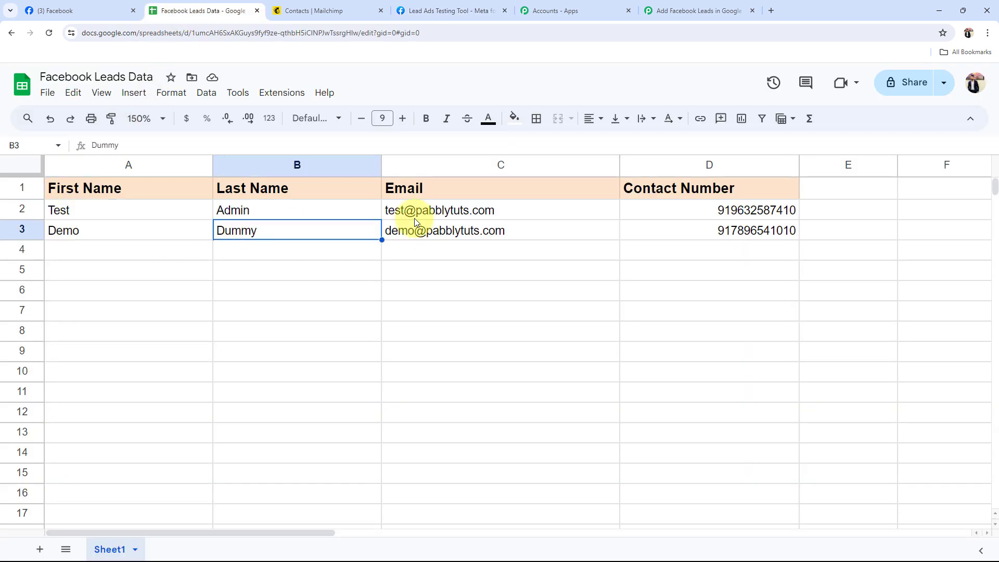
pyautogui.click(442, 216)
pyautogui.click(813, 235)
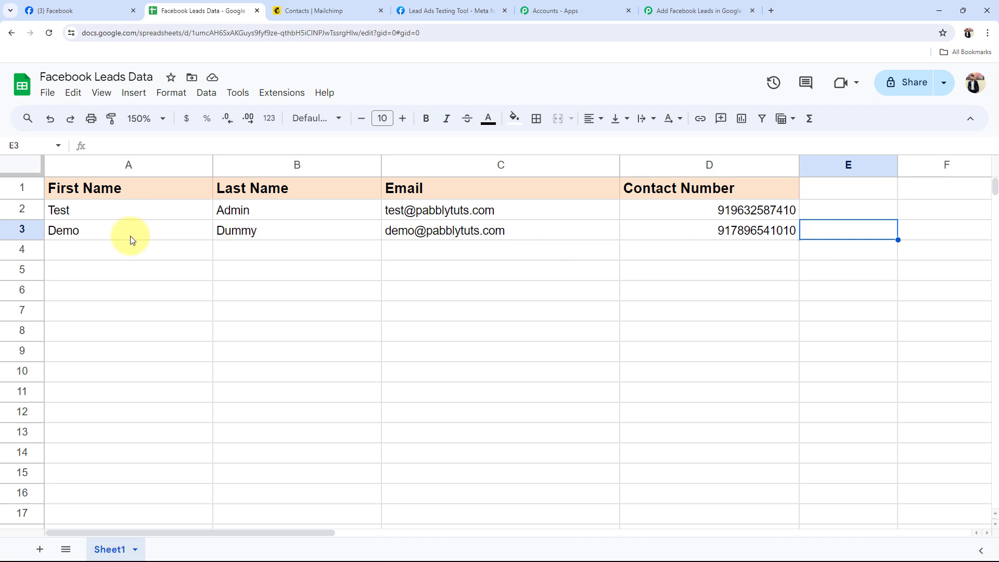
pyautogui.click(159, 233)
pyautogui.click(292, 230)
pyautogui.click(458, 230)
pyautogui.click(722, 231)
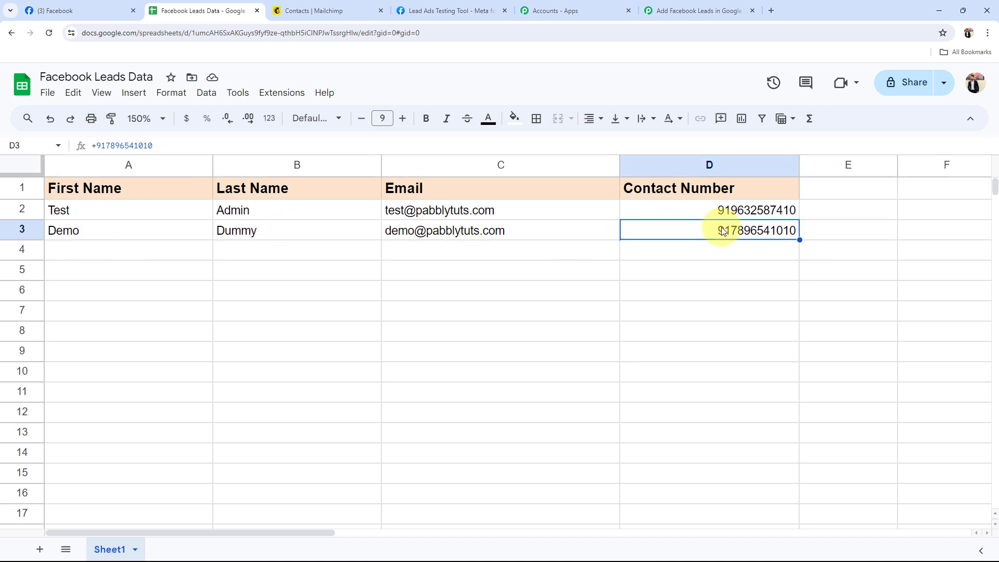
# Switch to Mailchimp, reload the contacts list to check for the new lead, and return to the Pabbly Connect workflow
pyautogui.click(327, 11)
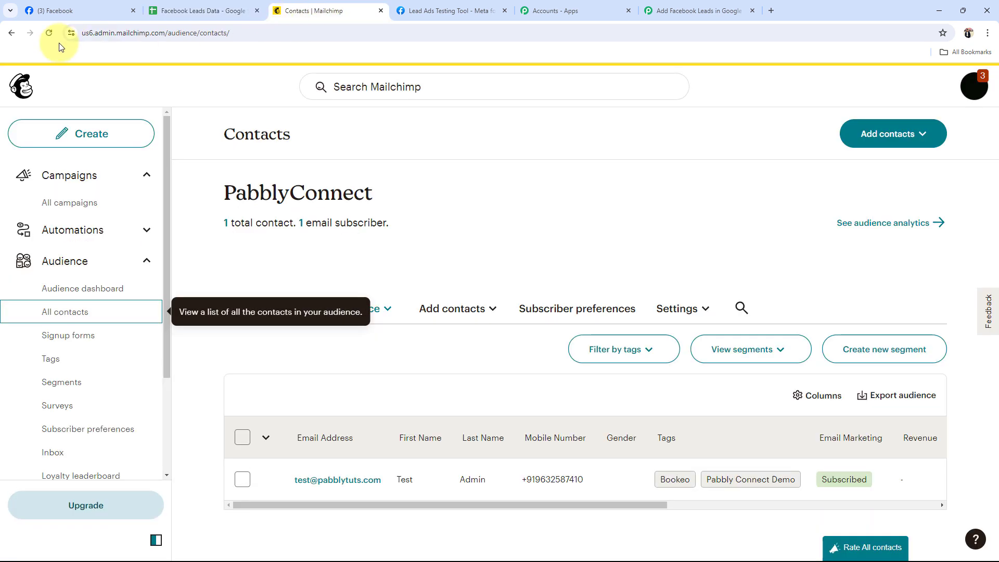
pyautogui.click(48, 33)
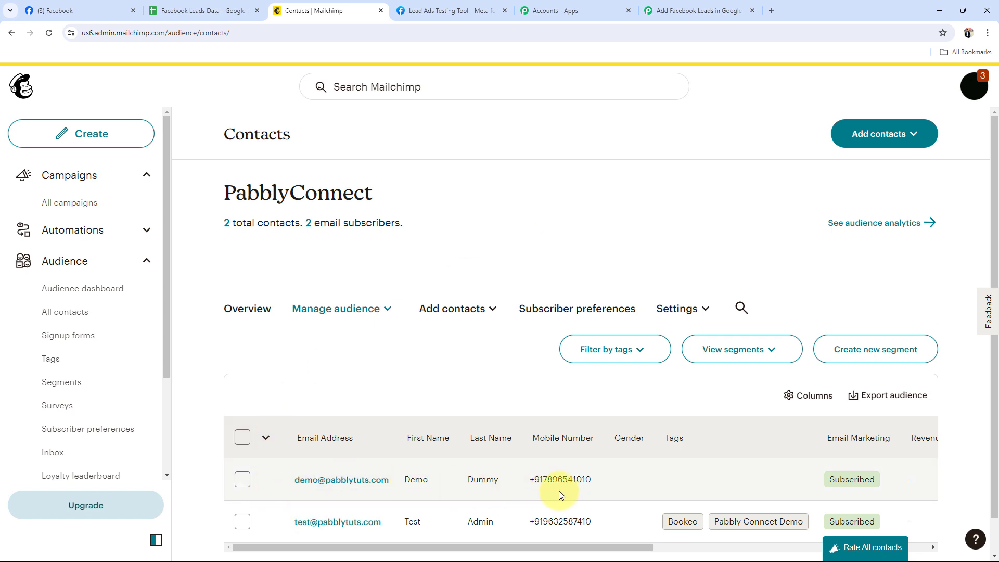
pyautogui.click(723, 10)
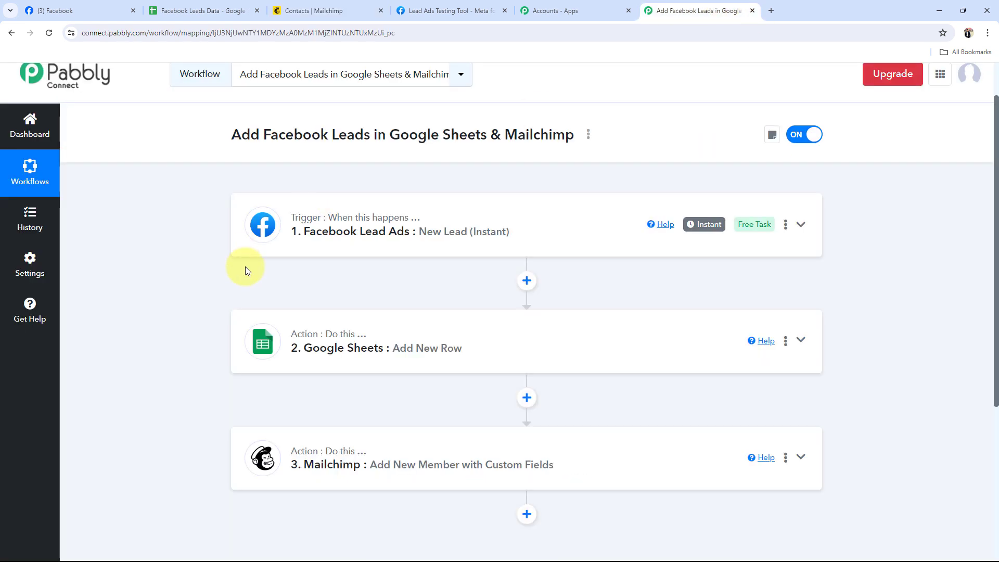